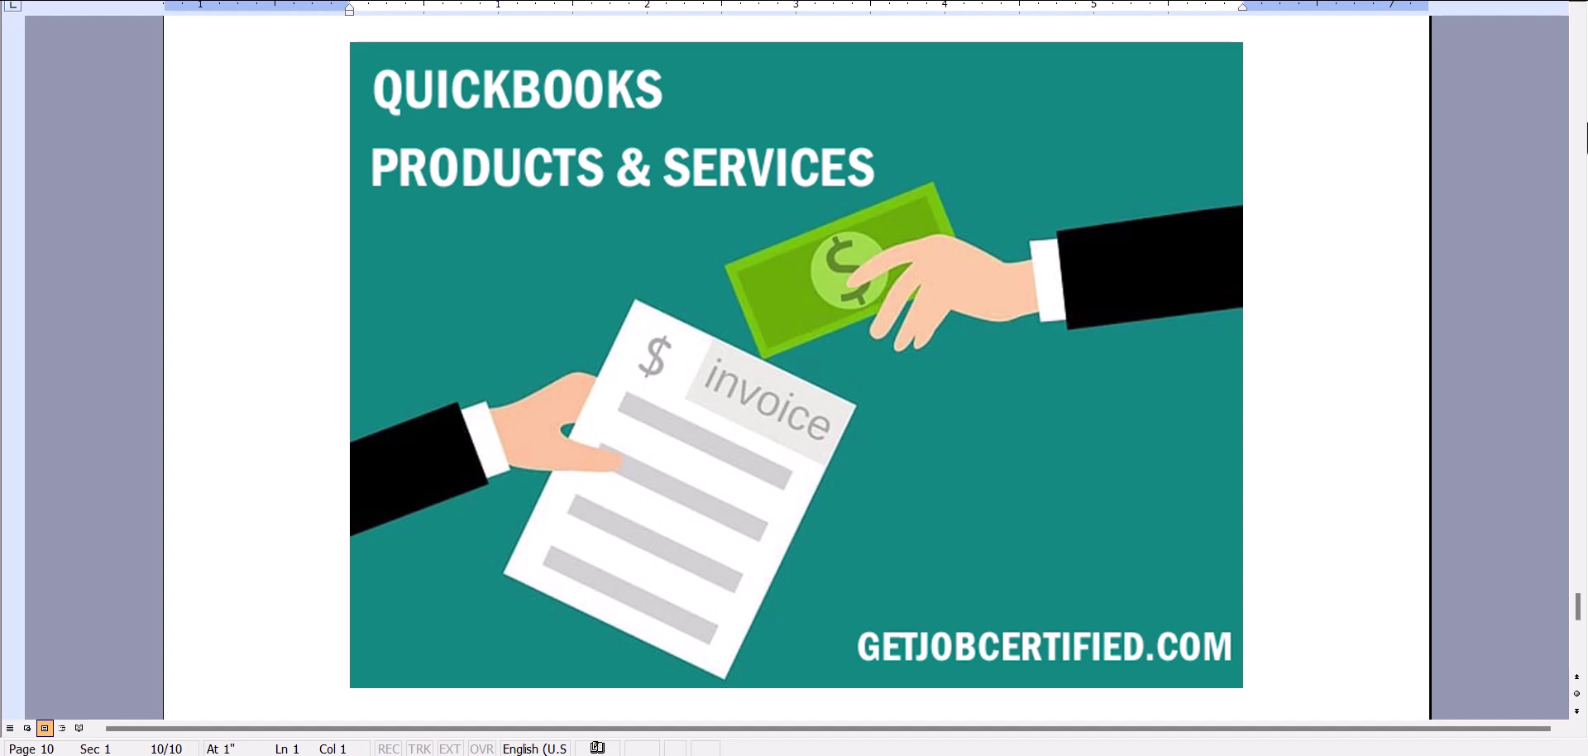
# - Switch to QuickBooks Online and open the Products and Services list to look through its items
pyautogui.hotkey('alt', 'Tab')
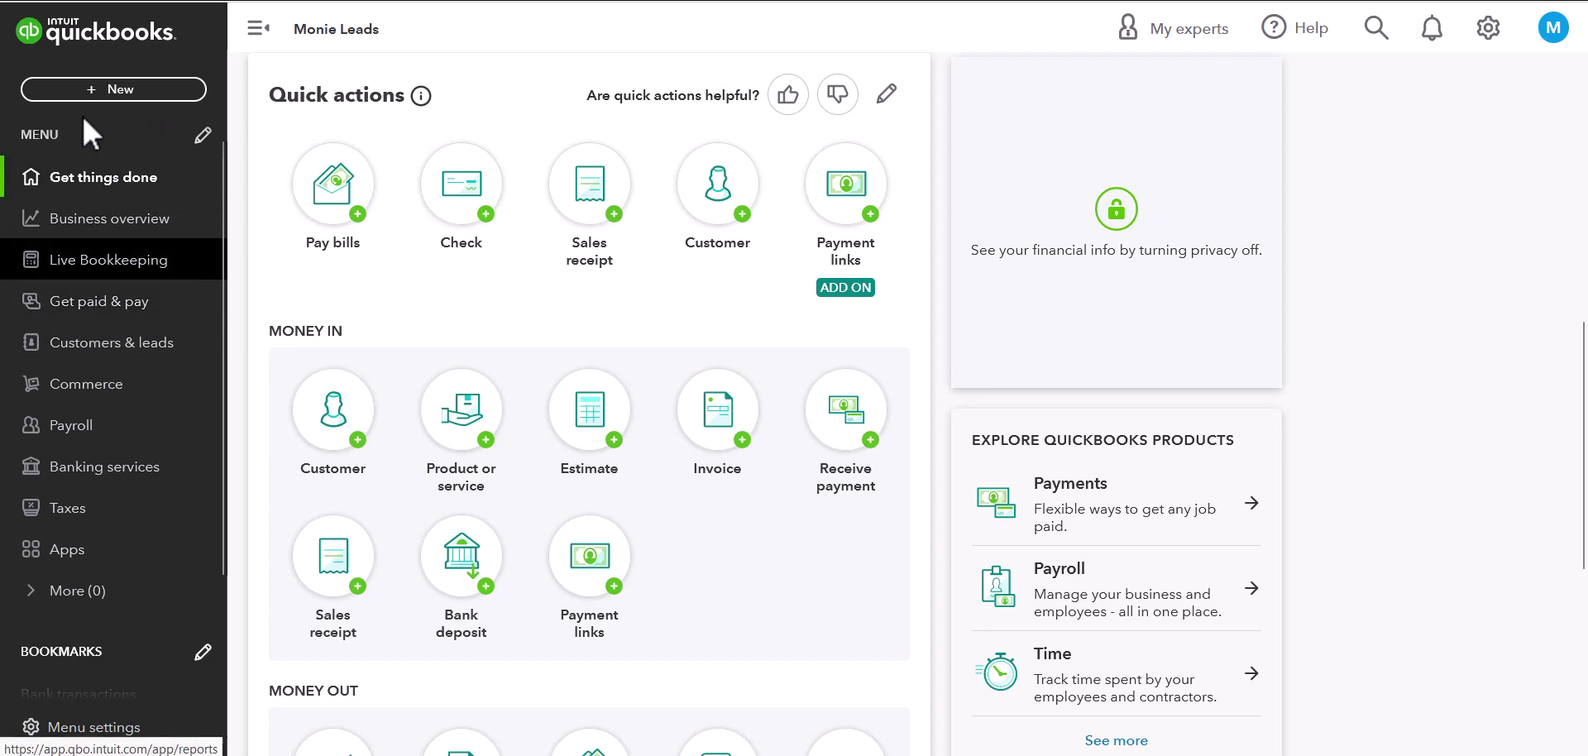
pyautogui.click(108, 308)
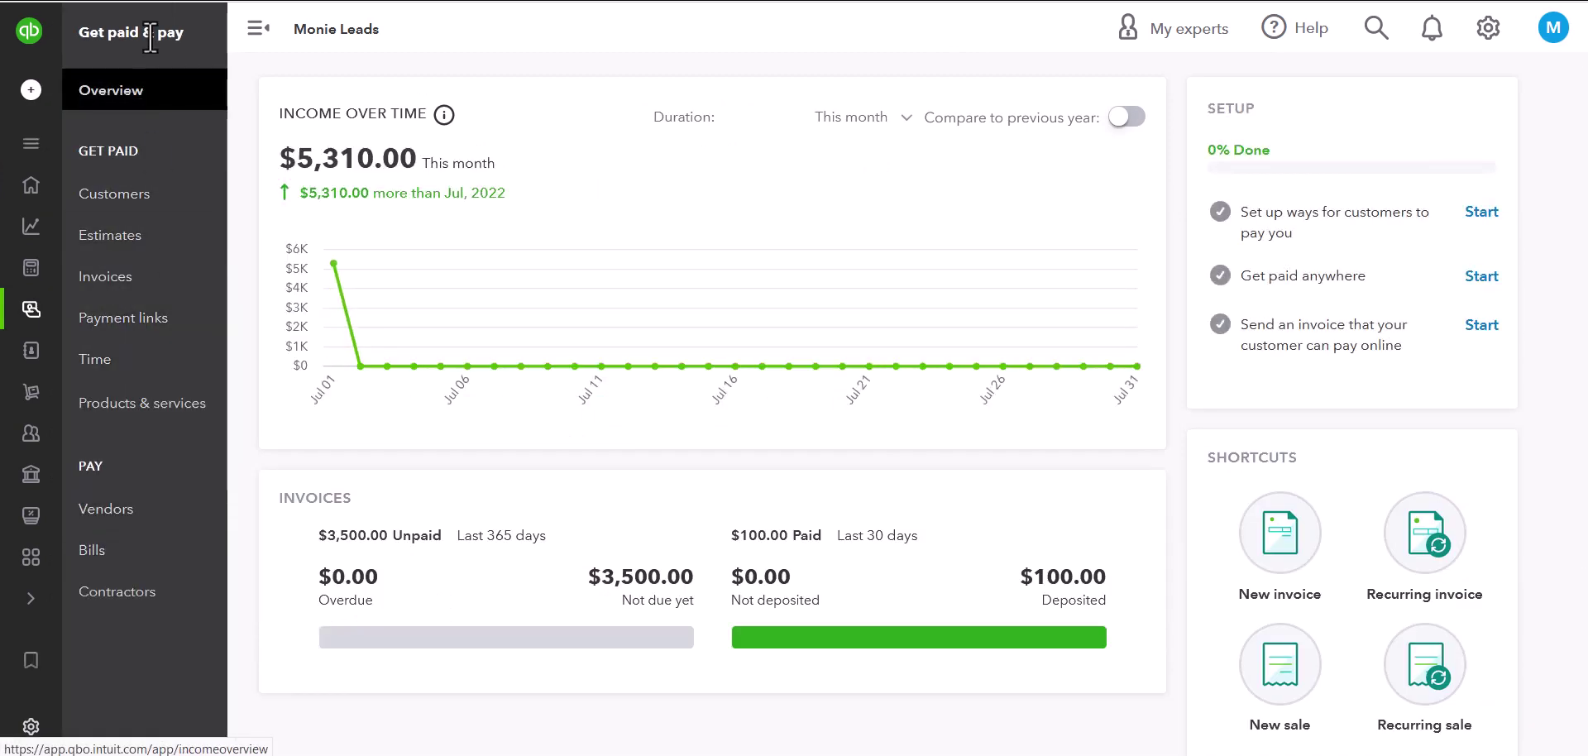
pyautogui.click(124, 426)
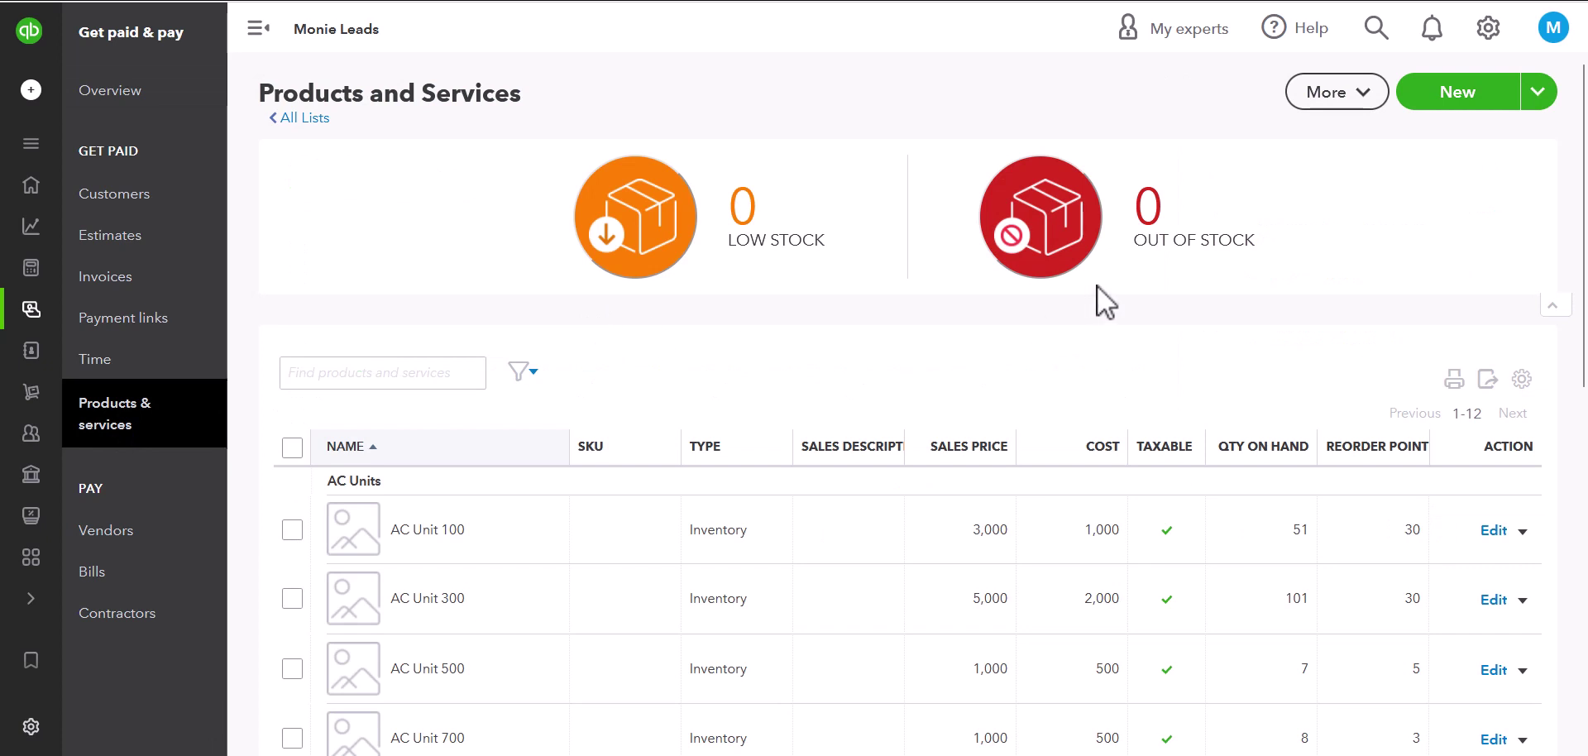
pyautogui.scroll(-5, 1004, 352)
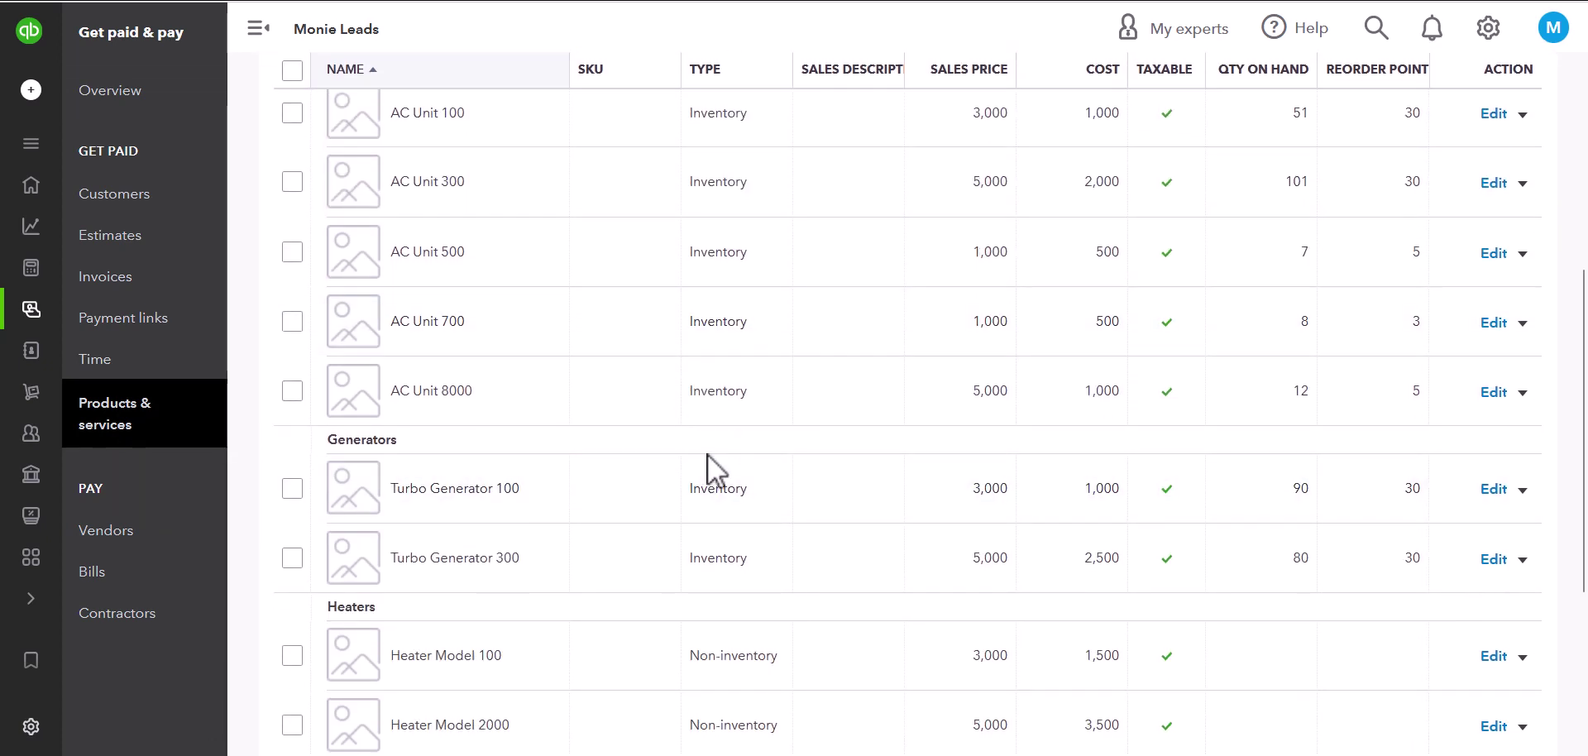
pyautogui.scroll(-4, 711, 456)
pyautogui.scroll(6, 718, 444)
pyautogui.scroll(2, 718, 445)
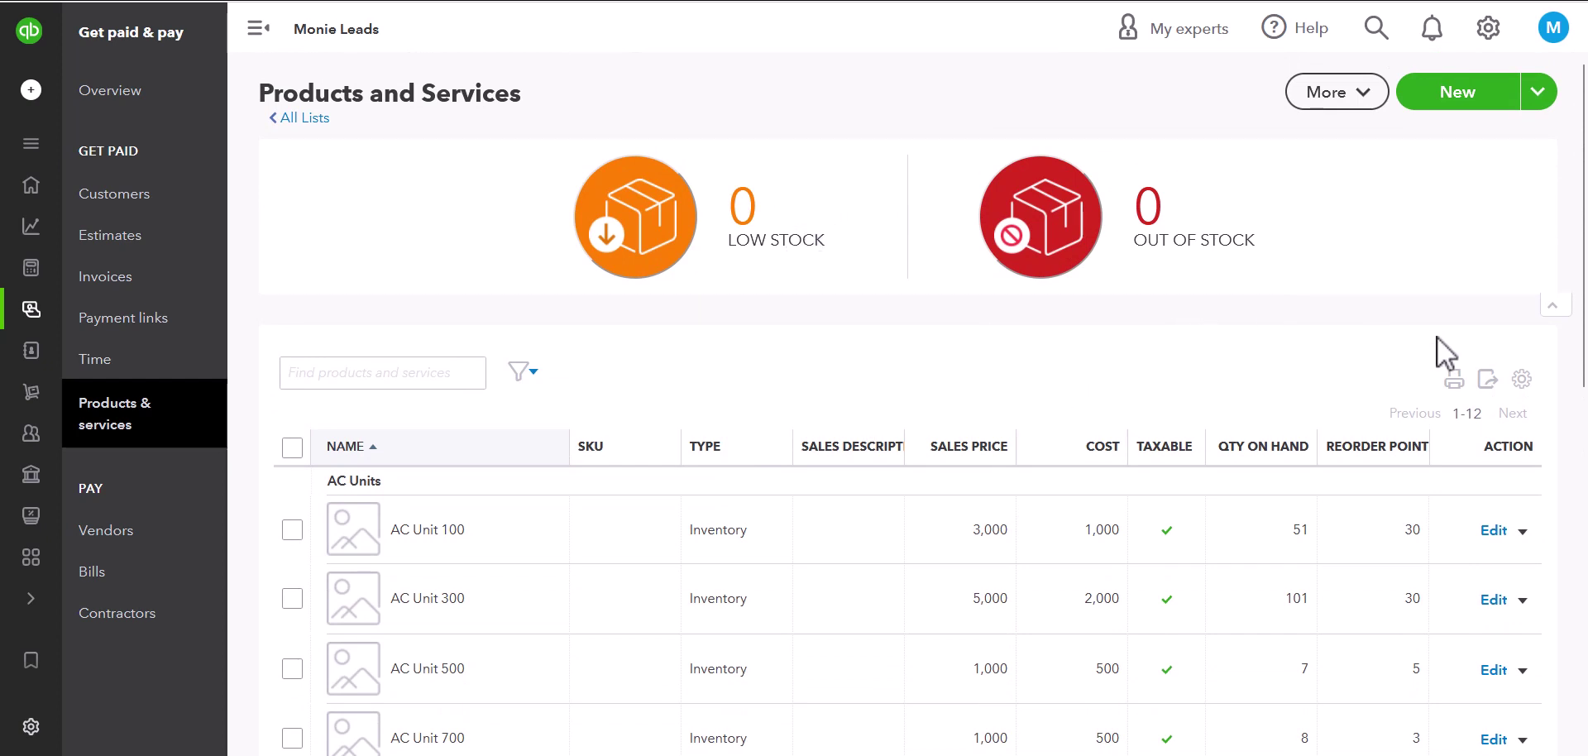
# - Review the column display options of the products list and choose 300 rows per page
pyautogui.click(1524, 380)
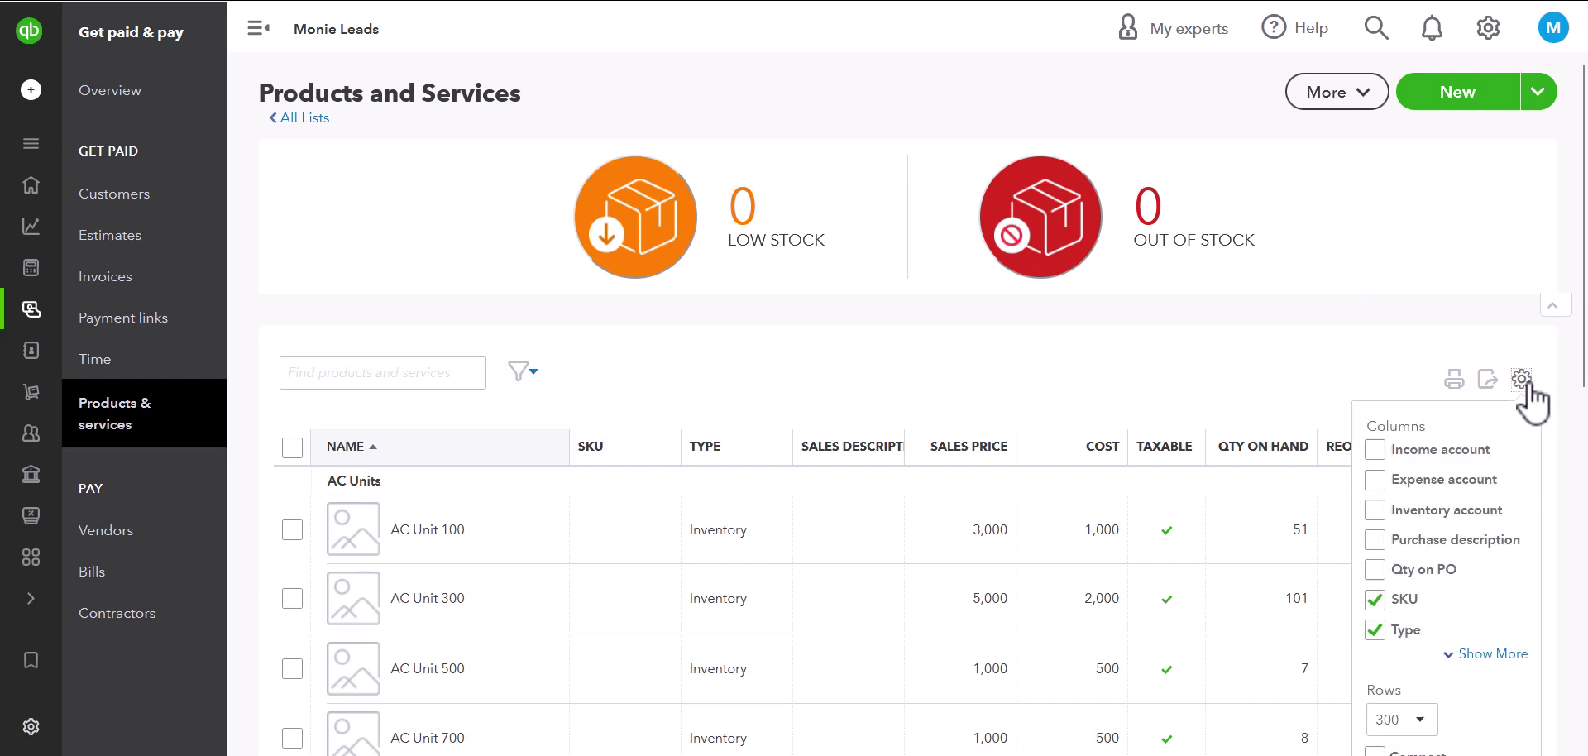
pyautogui.scroll(-1, 1527, 382)
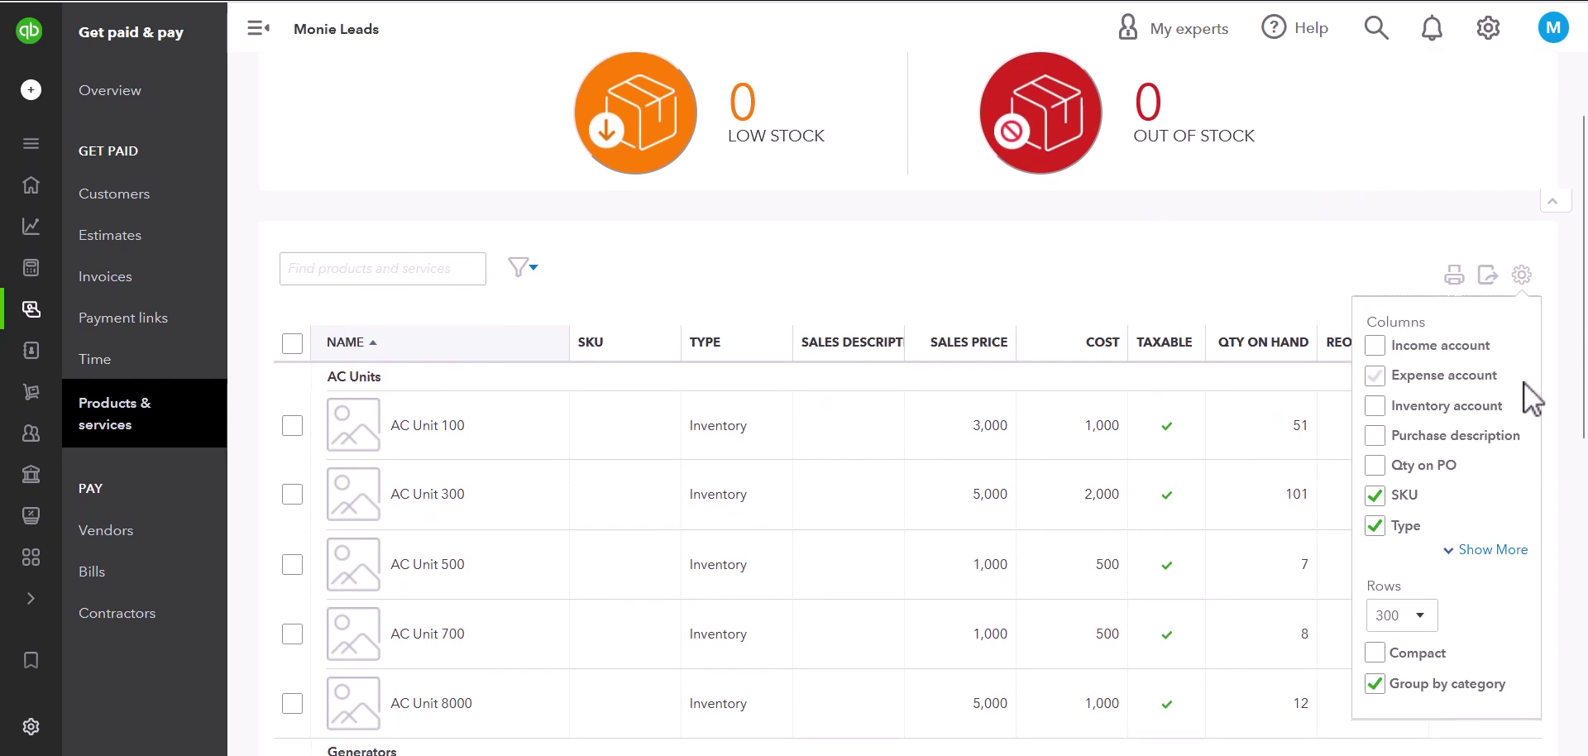
pyautogui.click(1525, 383)
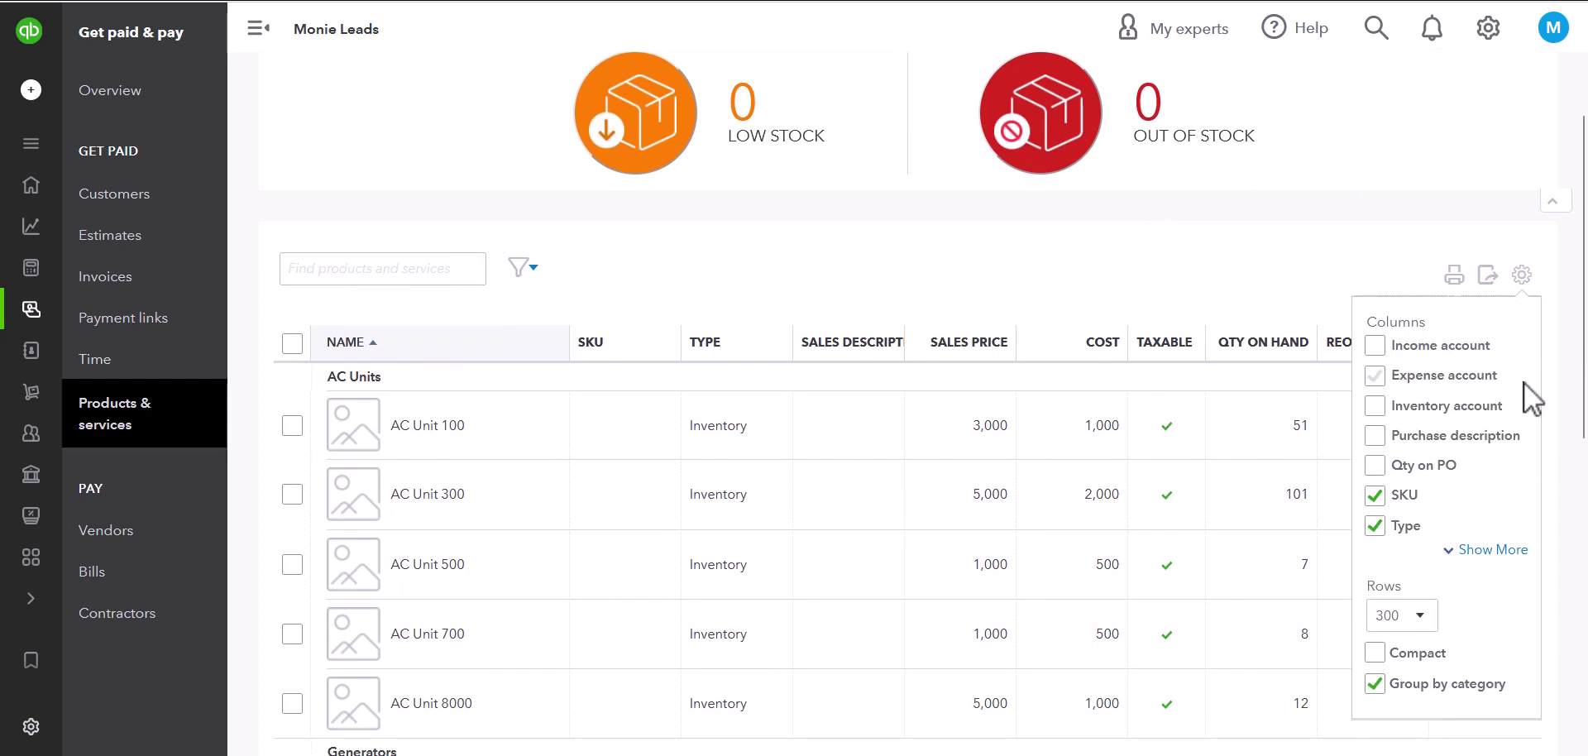
pyautogui.click(1419, 616)
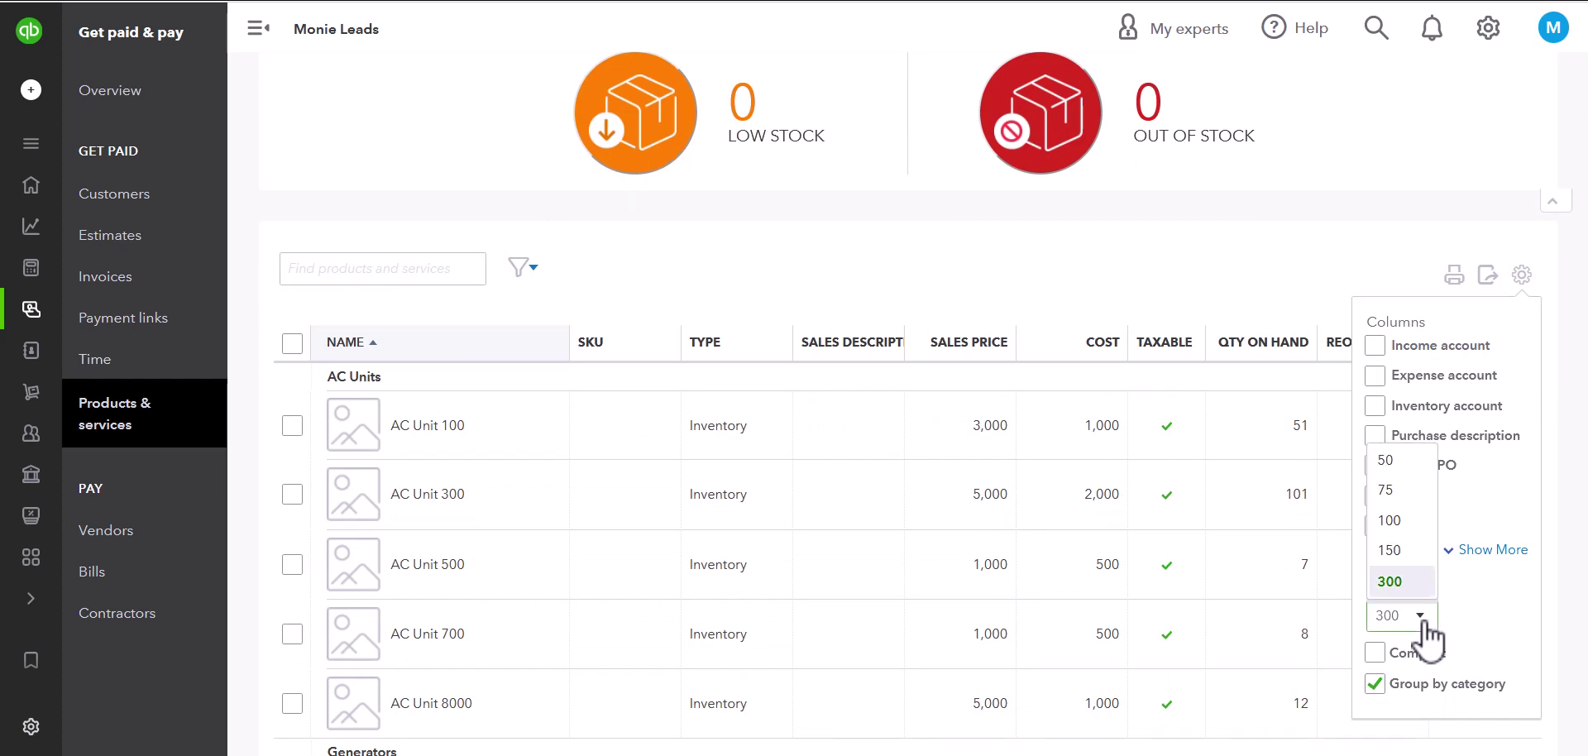
pyautogui.click(1396, 582)
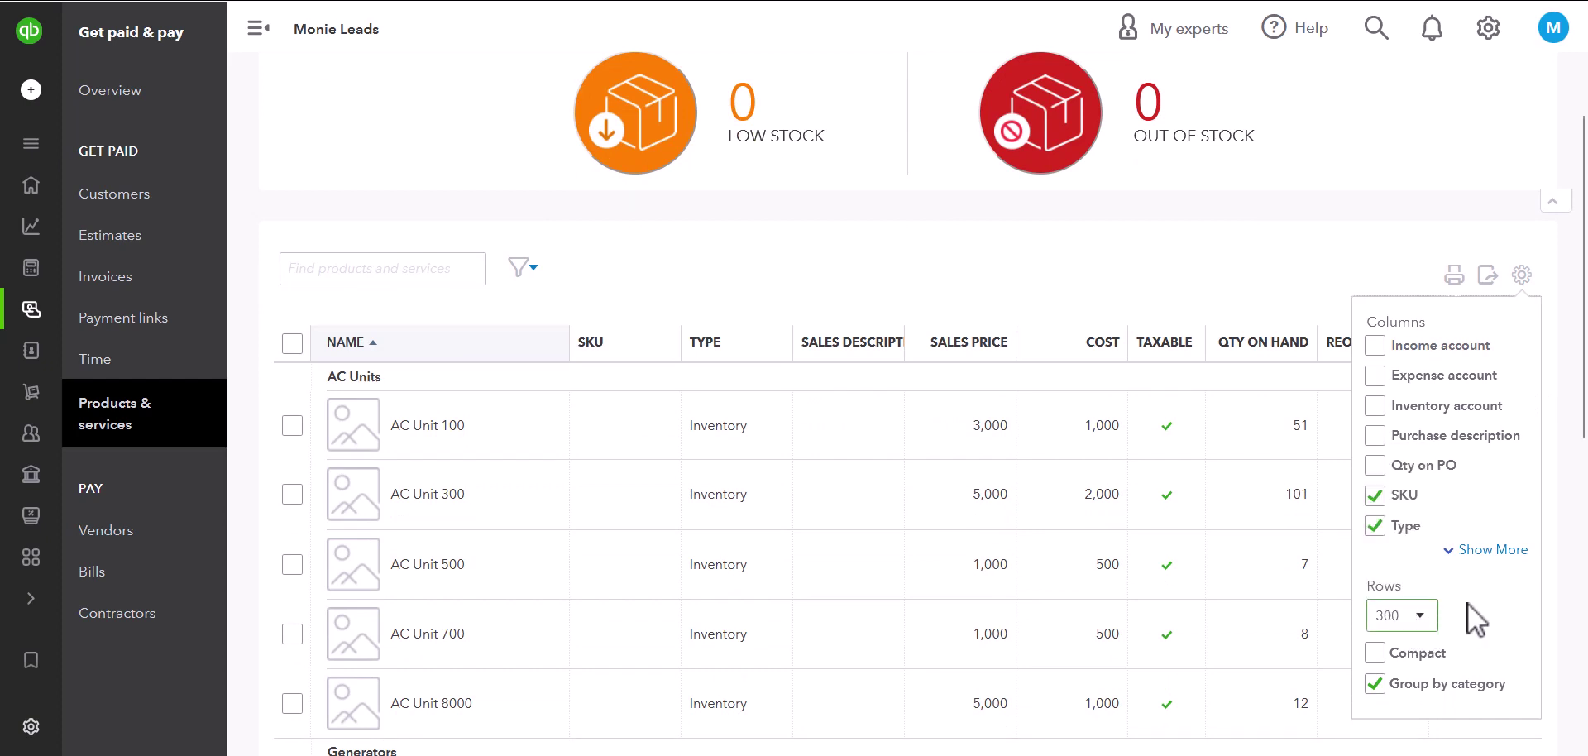
pyautogui.scroll(1, 1443, 480)
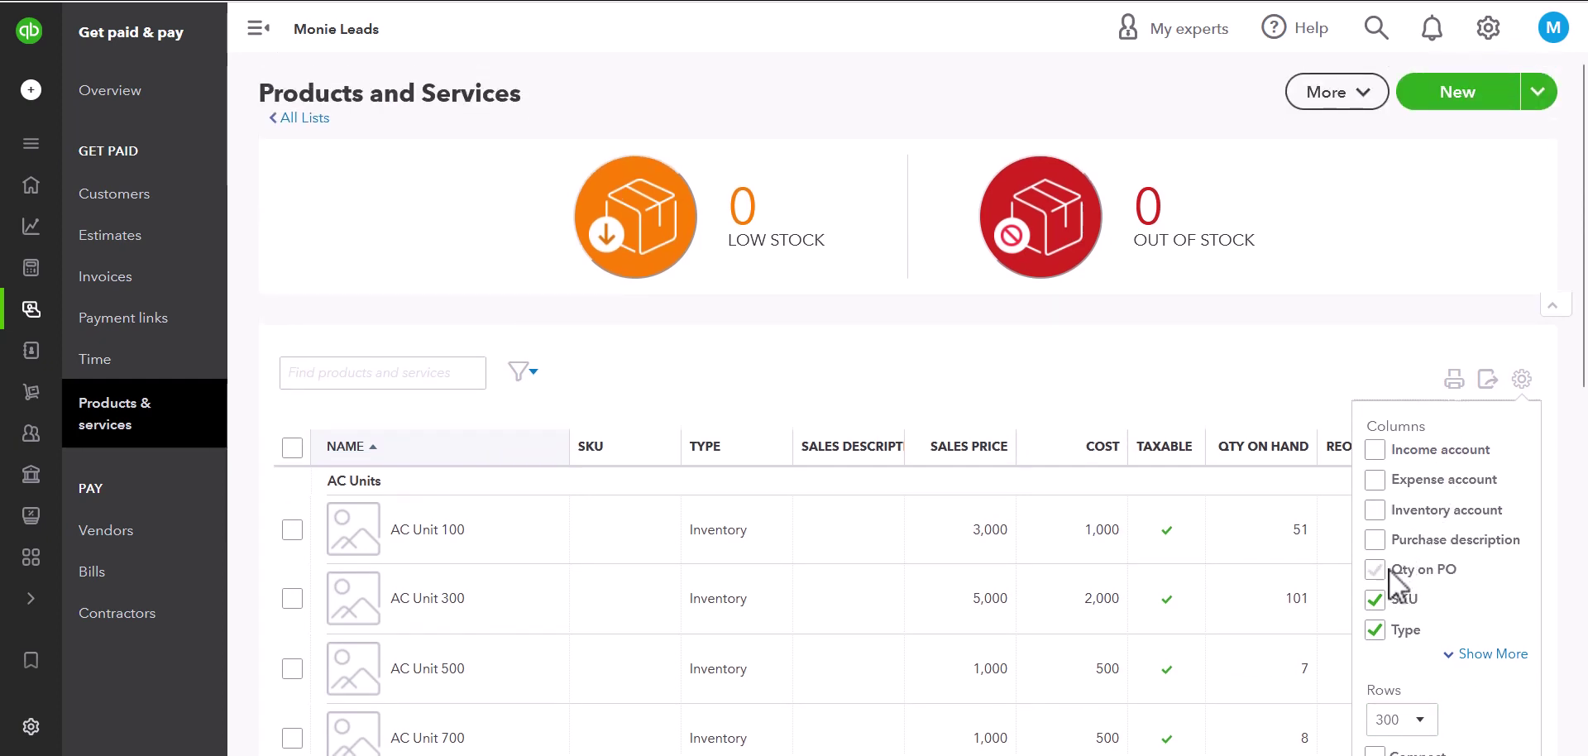
pyautogui.click(1328, 297)
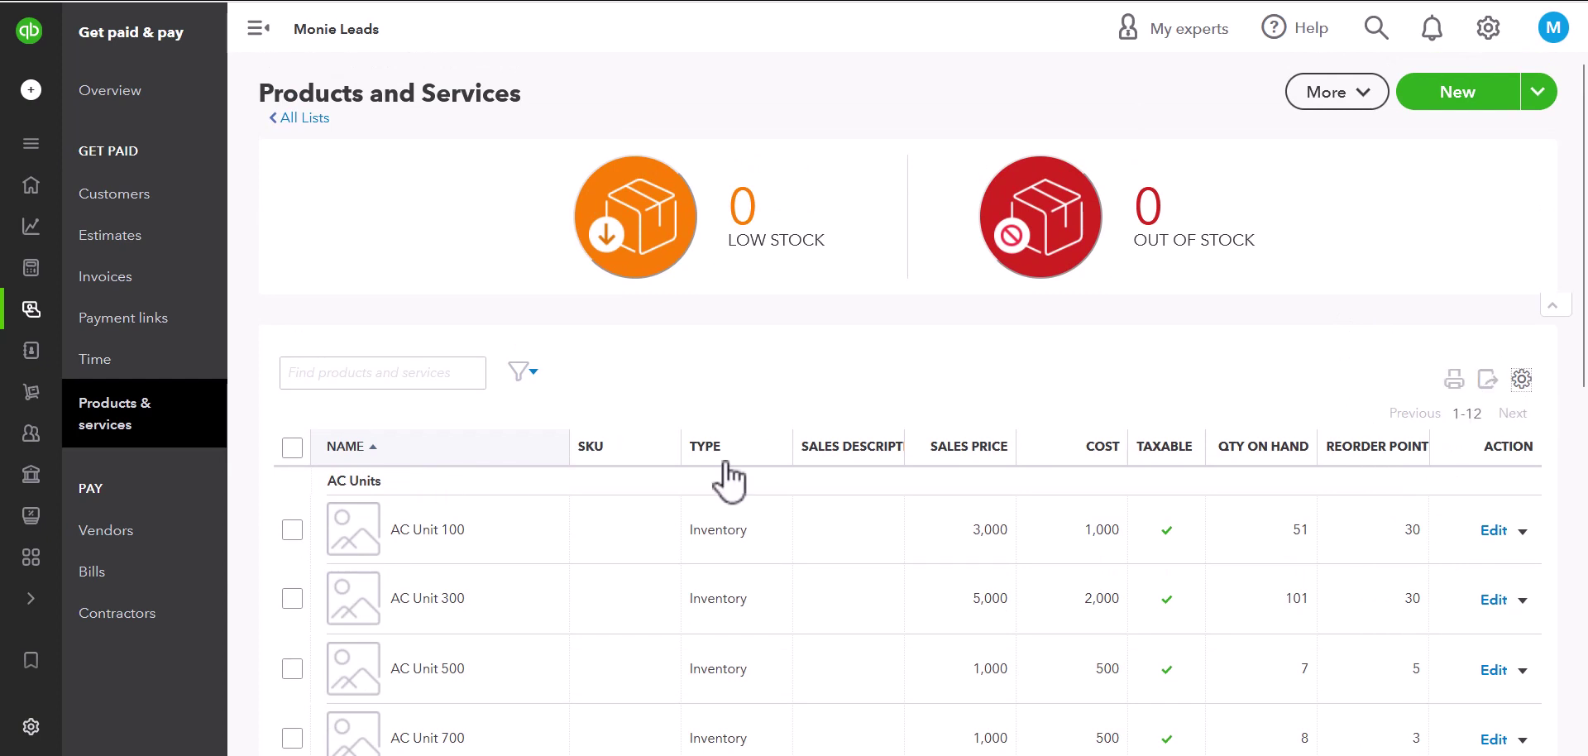
# - Filter the products list by status All, leaving type, category and stock status at All
pyautogui.click(526, 376)
pyautogui.scroll(-1, 540, 387)
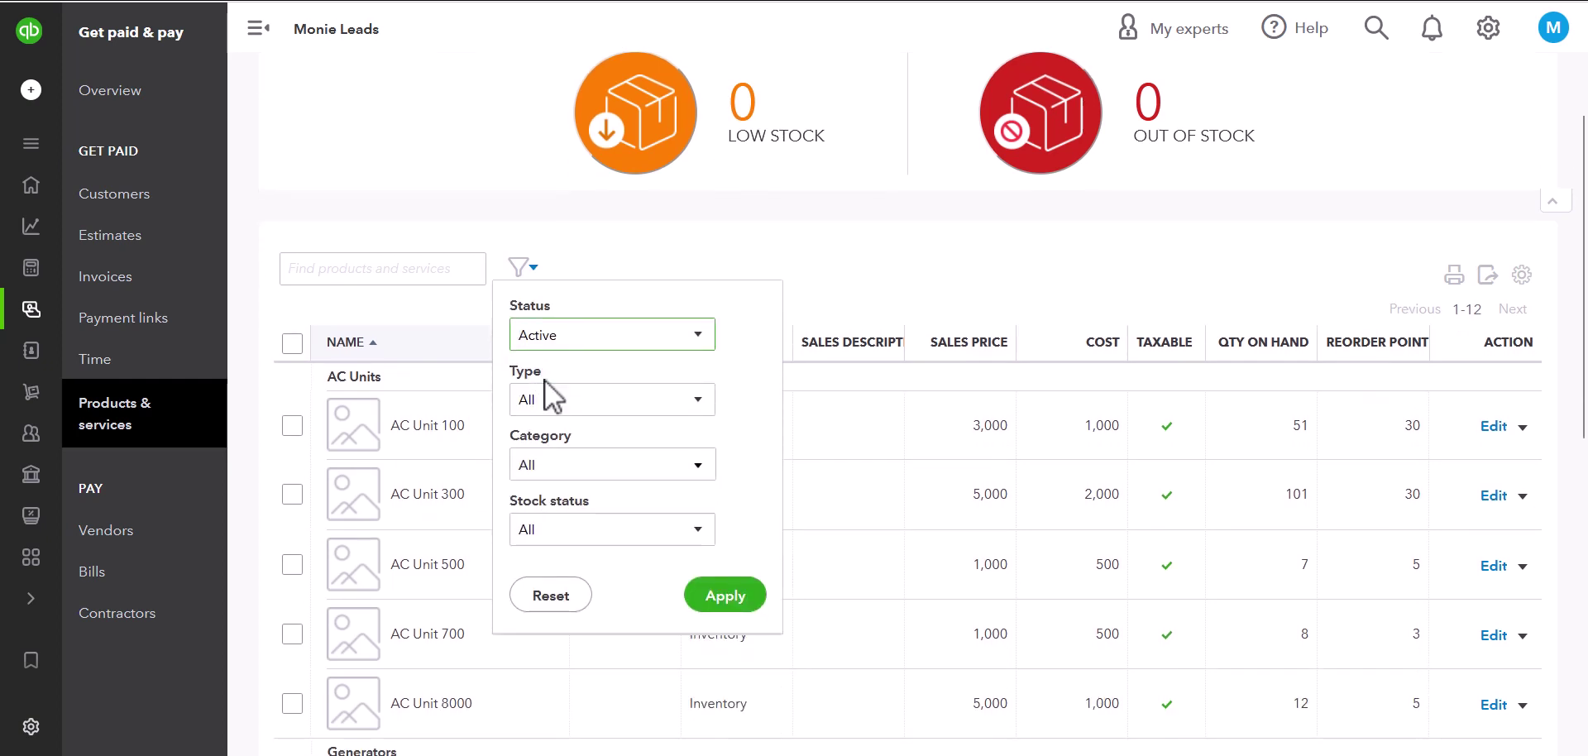
pyautogui.click(550, 356)
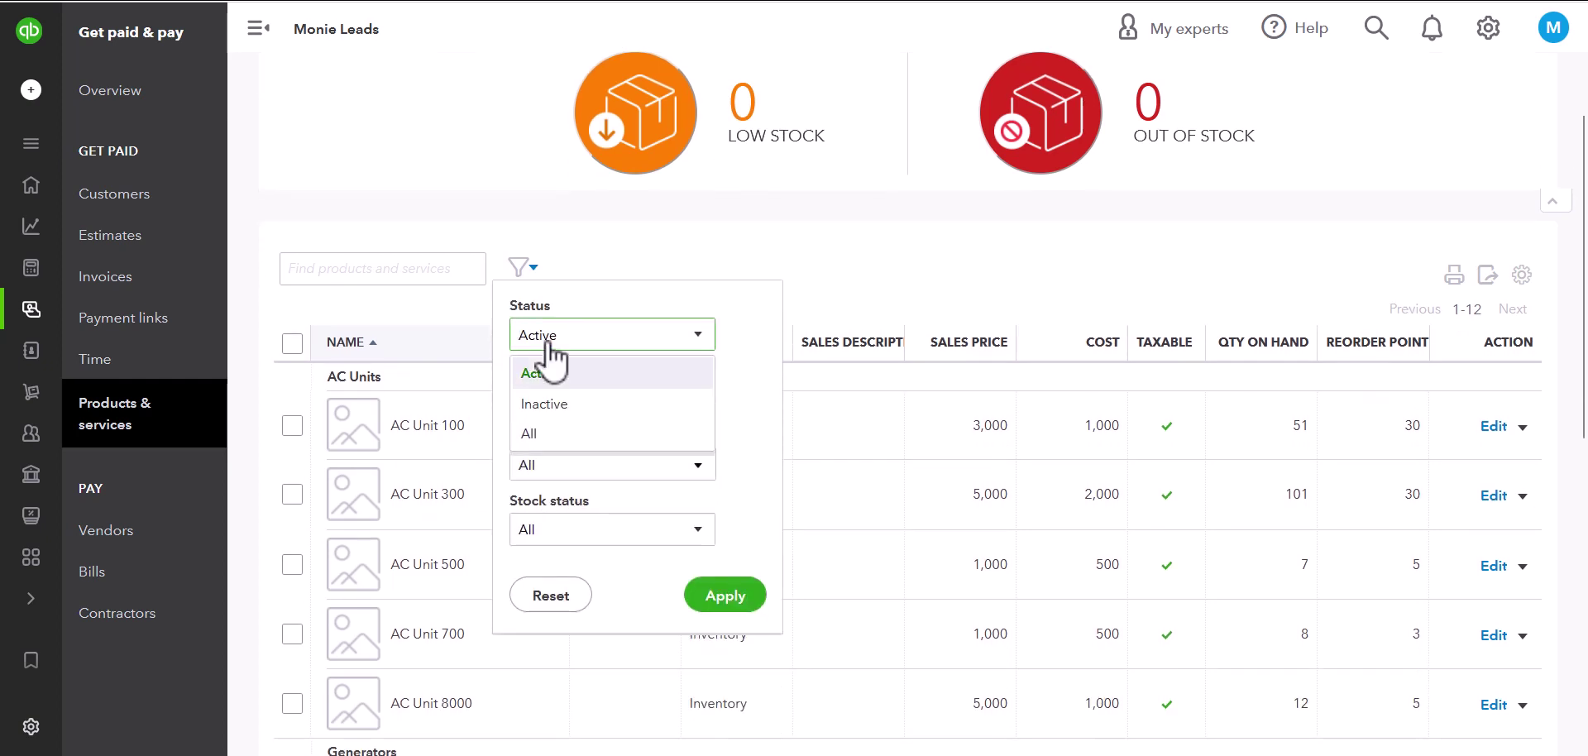
pyautogui.click(548, 436)
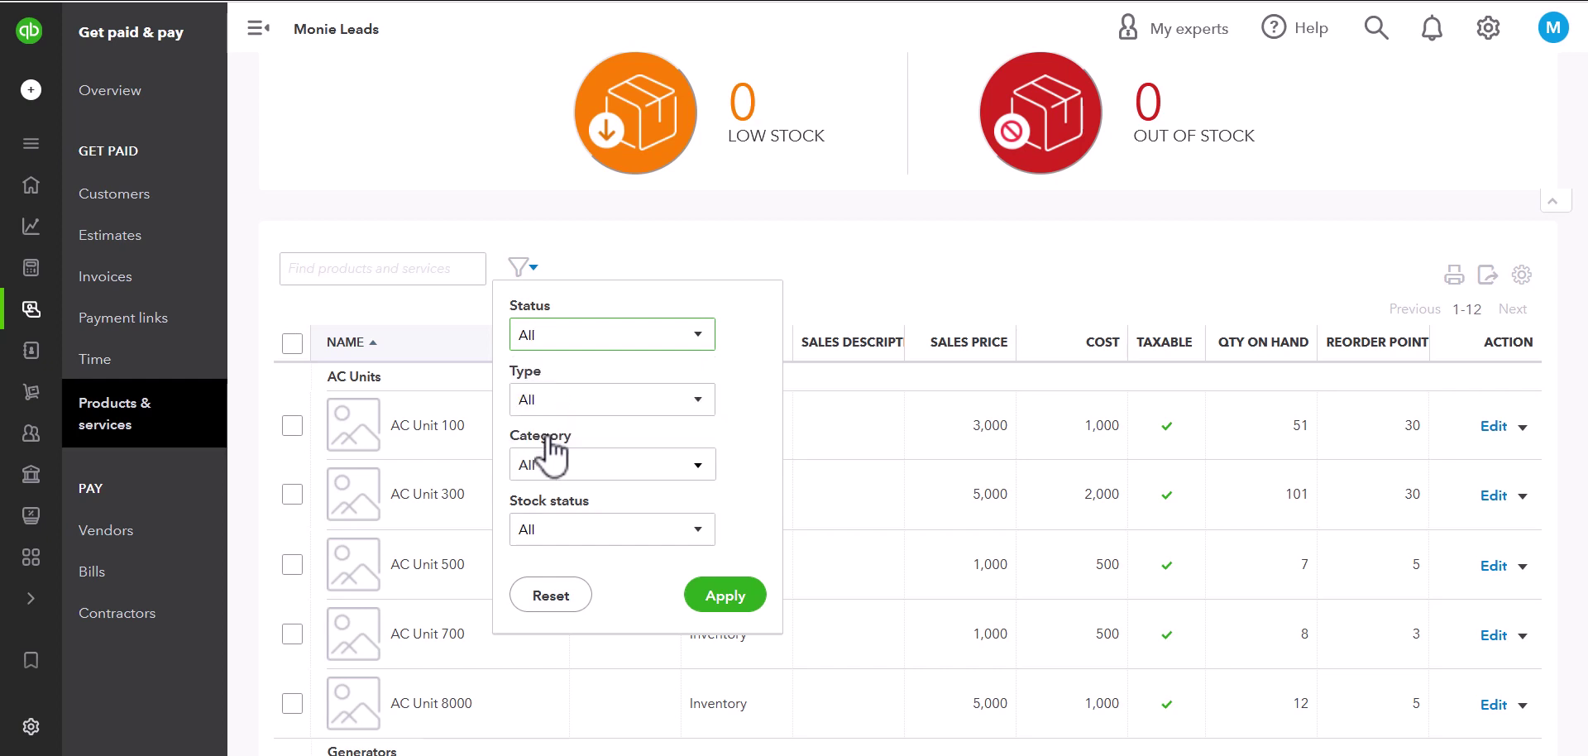
pyautogui.click(772, 404)
pyautogui.click(611, 537)
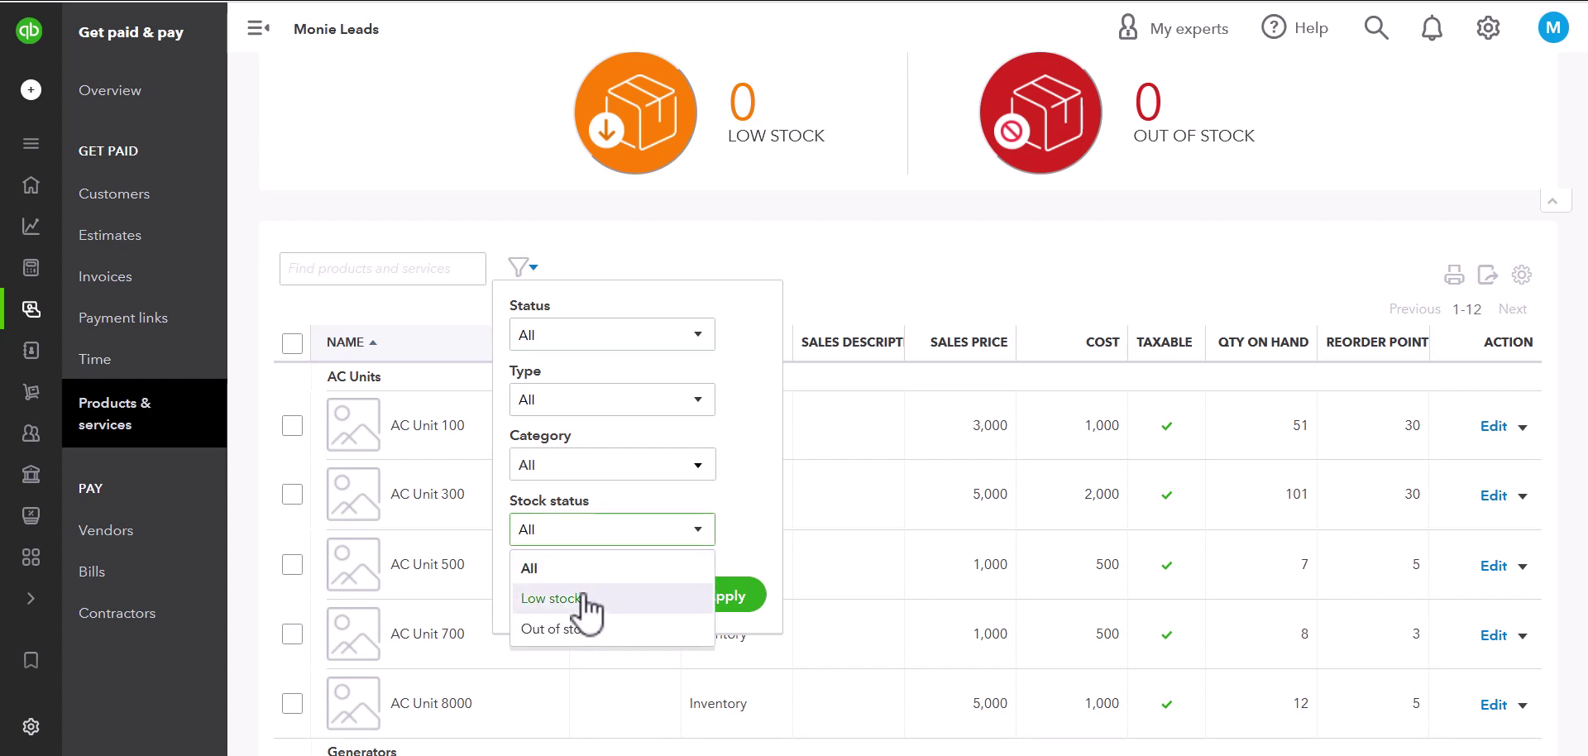
pyautogui.click(737, 509)
pyautogui.click(706, 612)
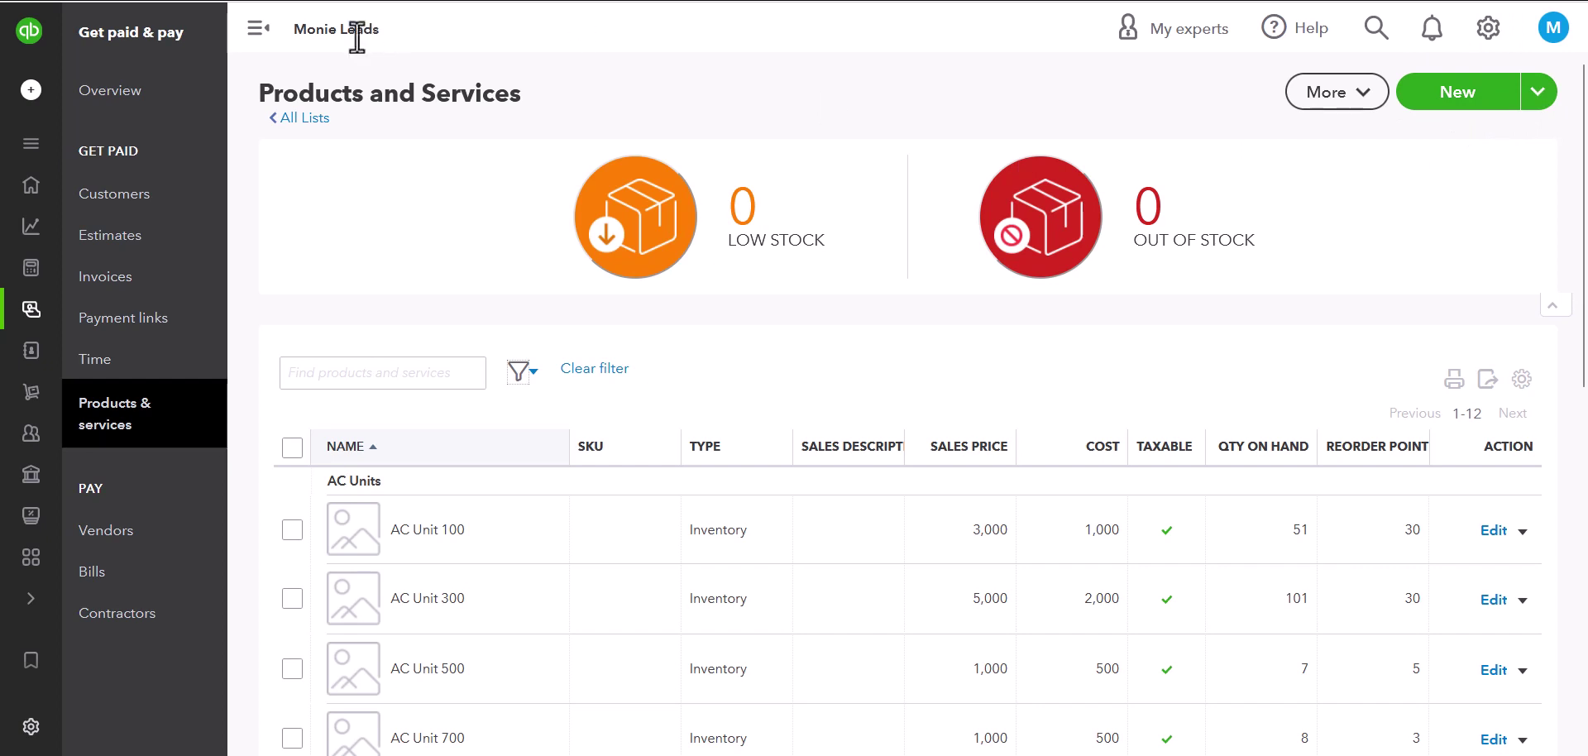
# - Examine how the products list groups its items under category headings such as AC Units, Generators and Heaters
pyautogui.click(1362, 95)
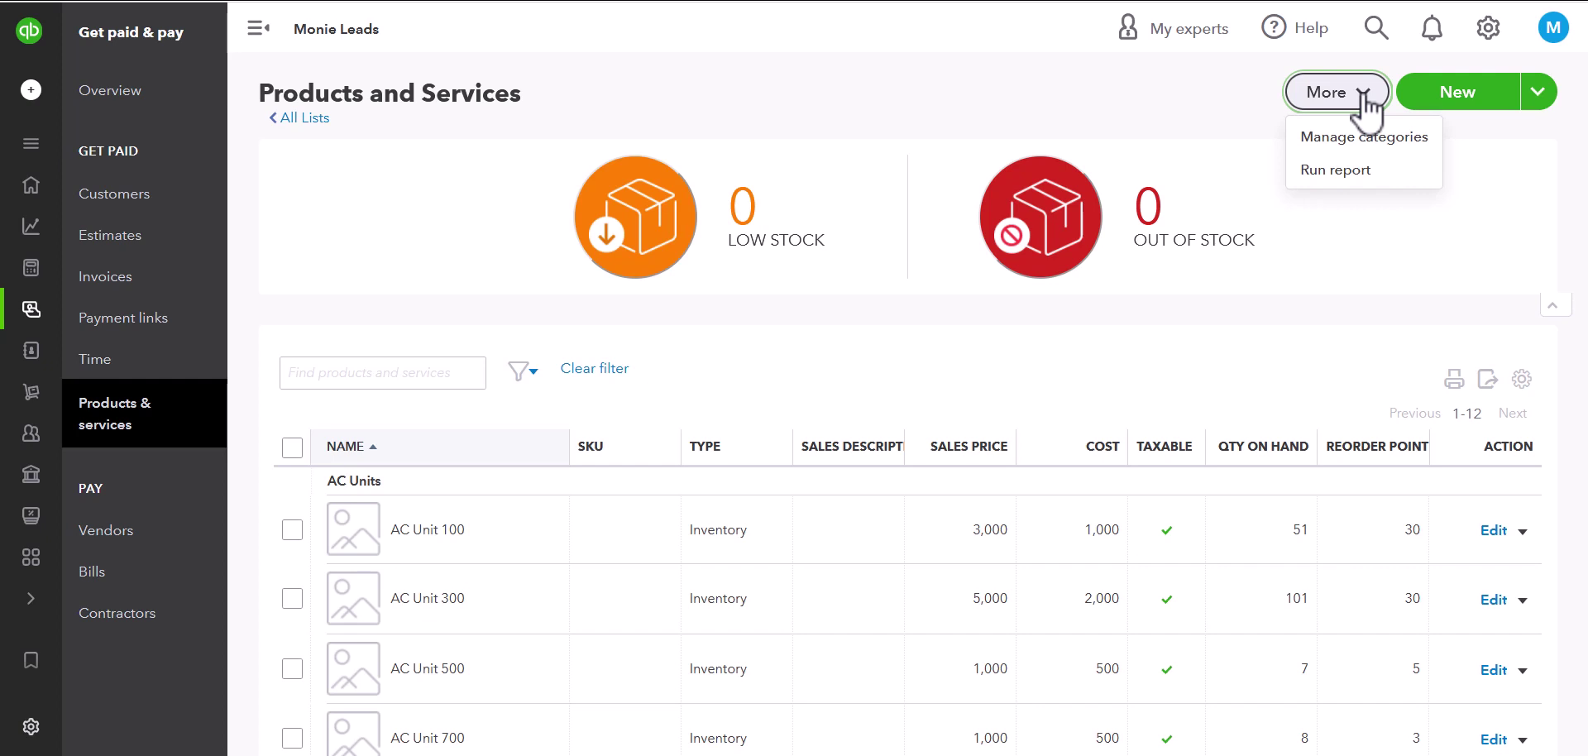
pyautogui.click(1207, 358)
pyautogui.scroll(-3, 1174, 354)
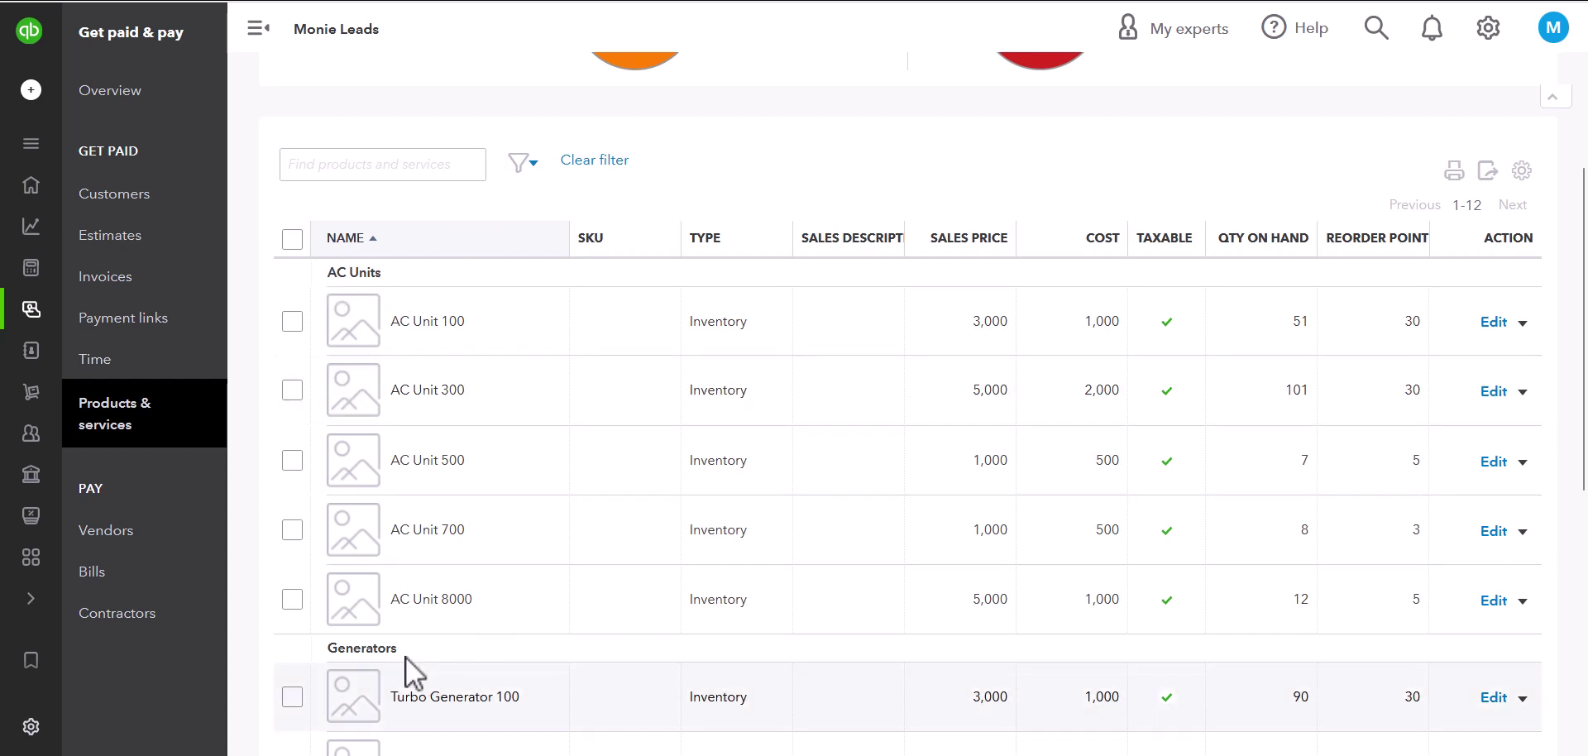
pyautogui.moveTo(329, 273); pyautogui.dragTo(387, 276)
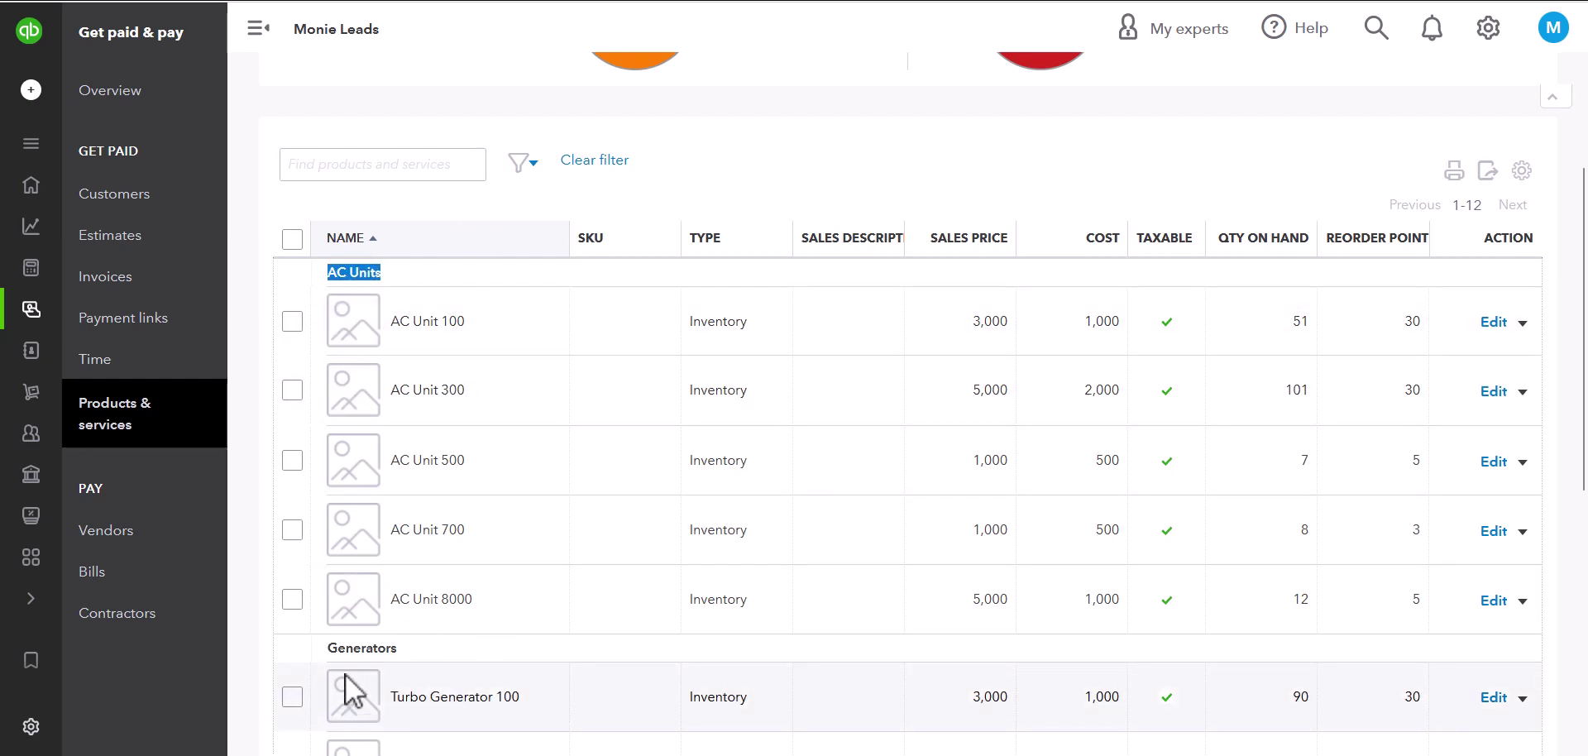
pyautogui.moveTo(329, 649); pyautogui.dragTo(404, 662)
pyautogui.scroll(-4, 455, 549)
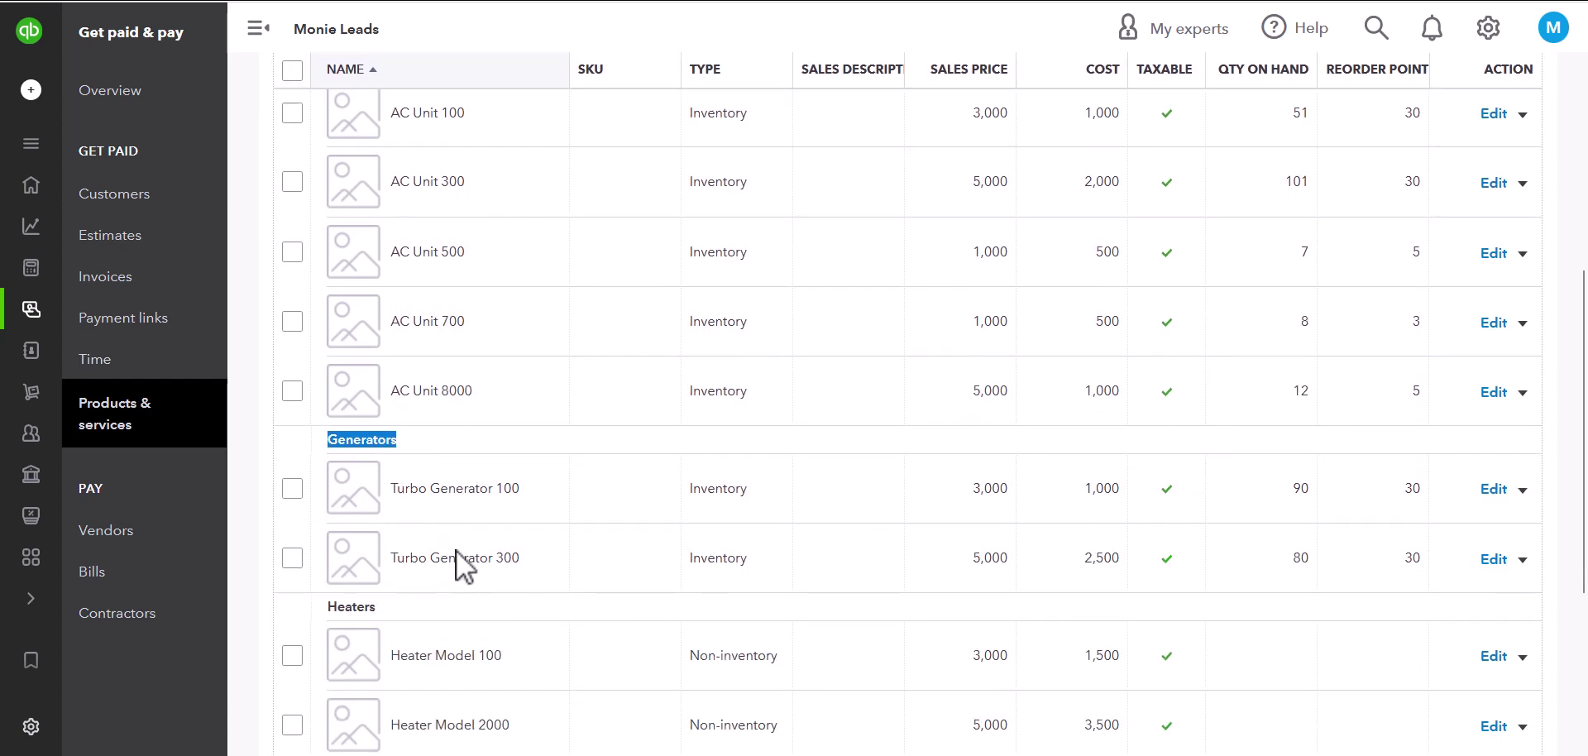
pyautogui.moveTo(330, 504); pyautogui.dragTo(378, 506)
pyautogui.scroll(4, 438, 521)
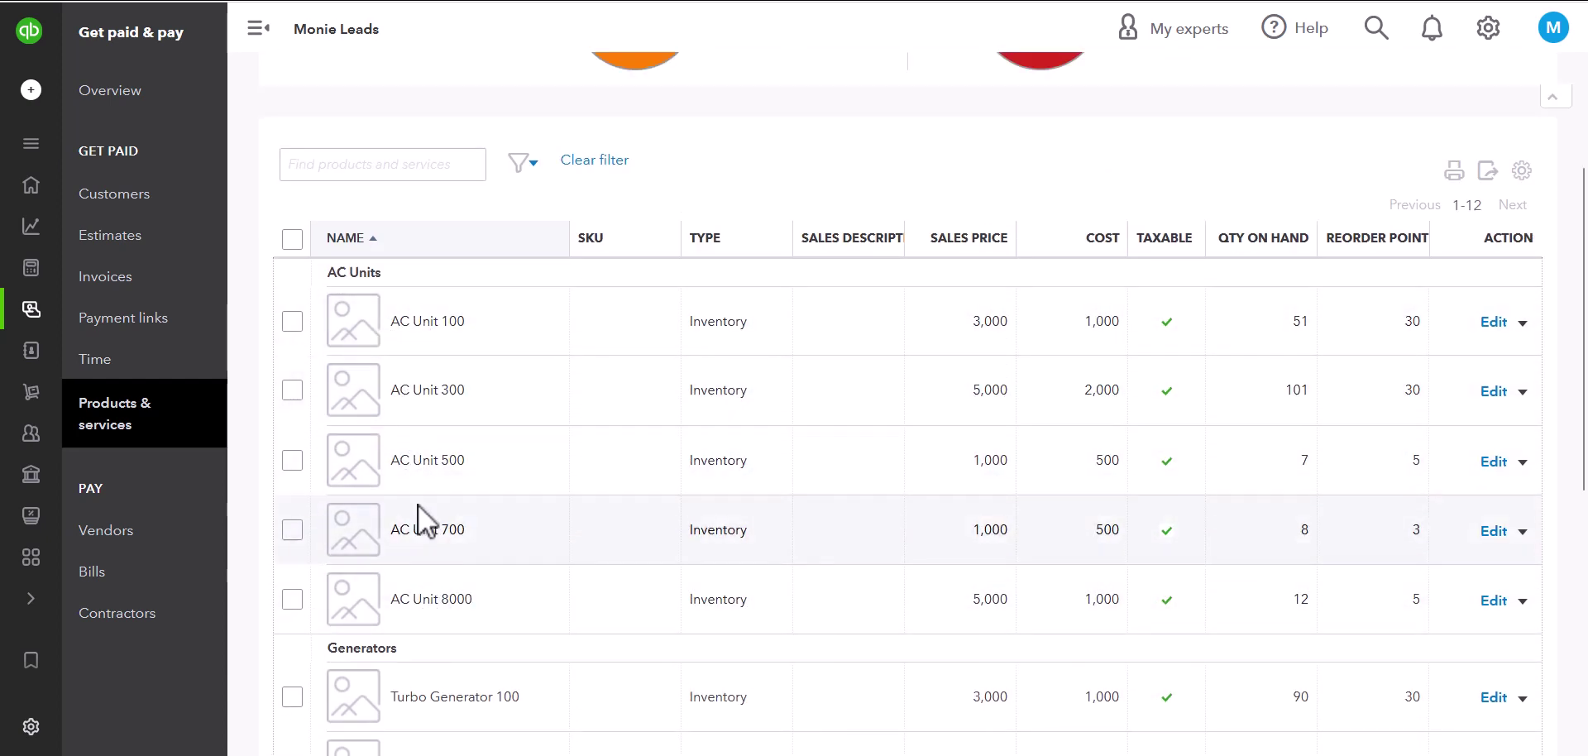
pyautogui.scroll(2, 1060, 176)
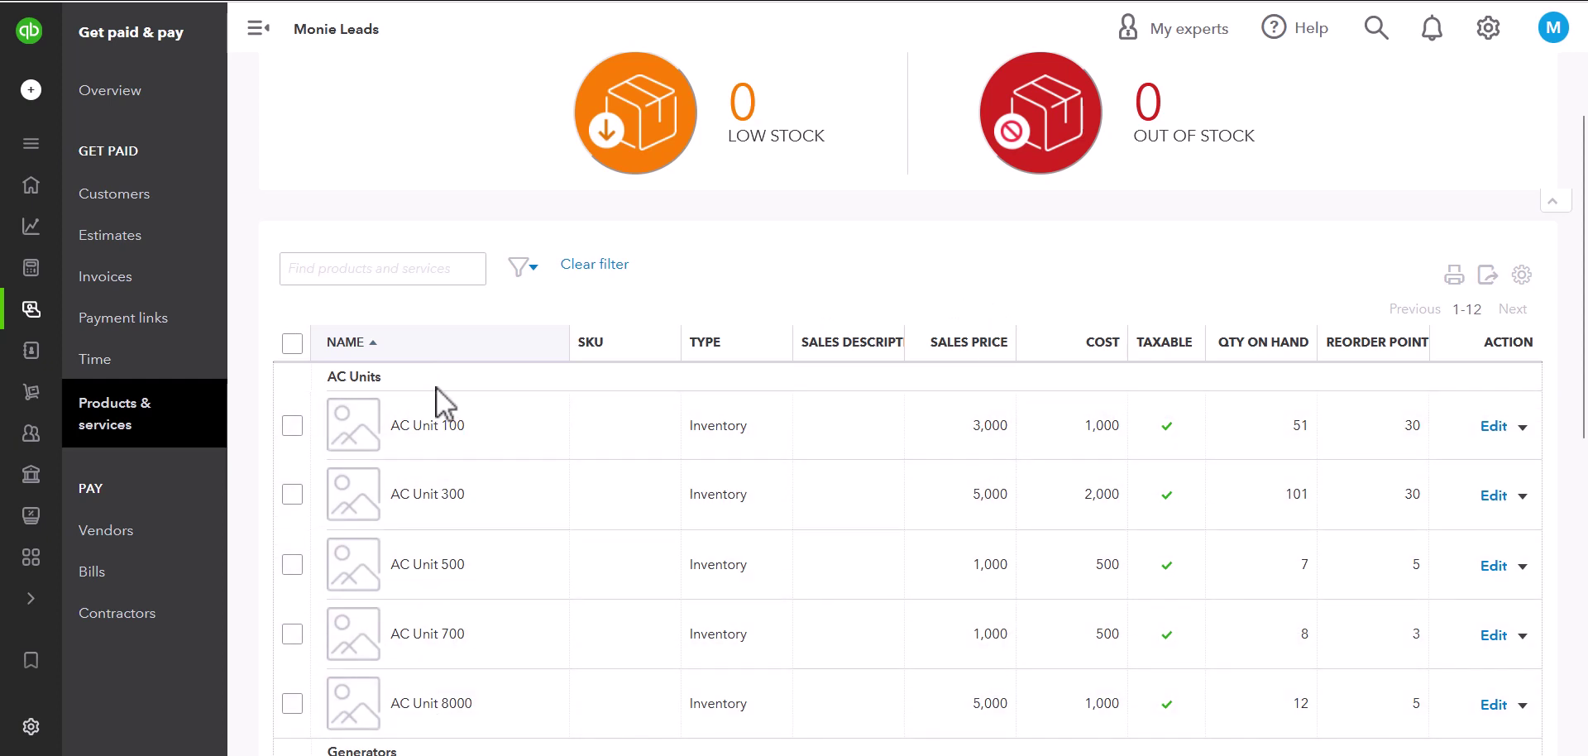
pyautogui.scroll(2, 986, 347)
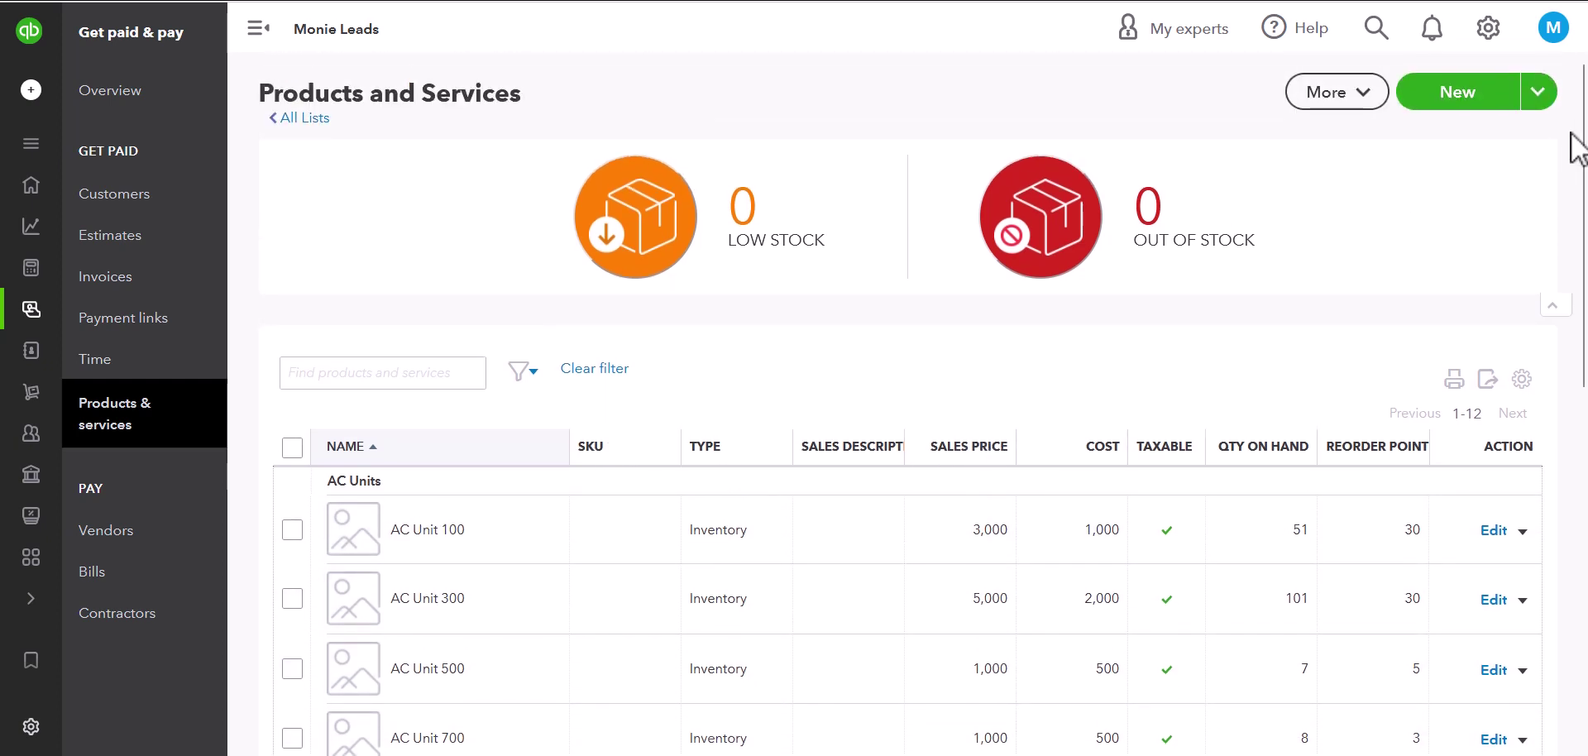
pyautogui.scroll(-2, 397, 505)
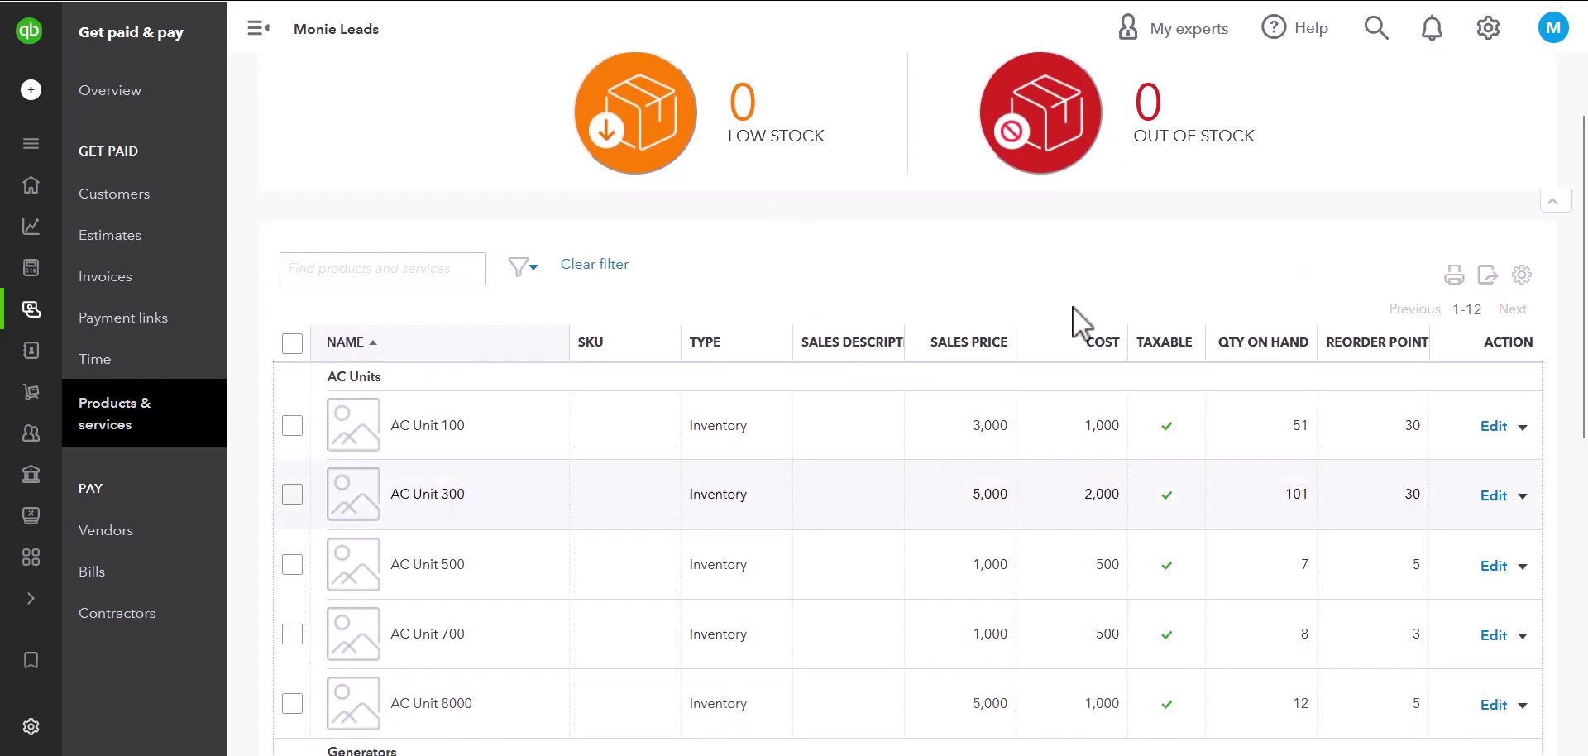
pyautogui.scroll(1, 534, 499)
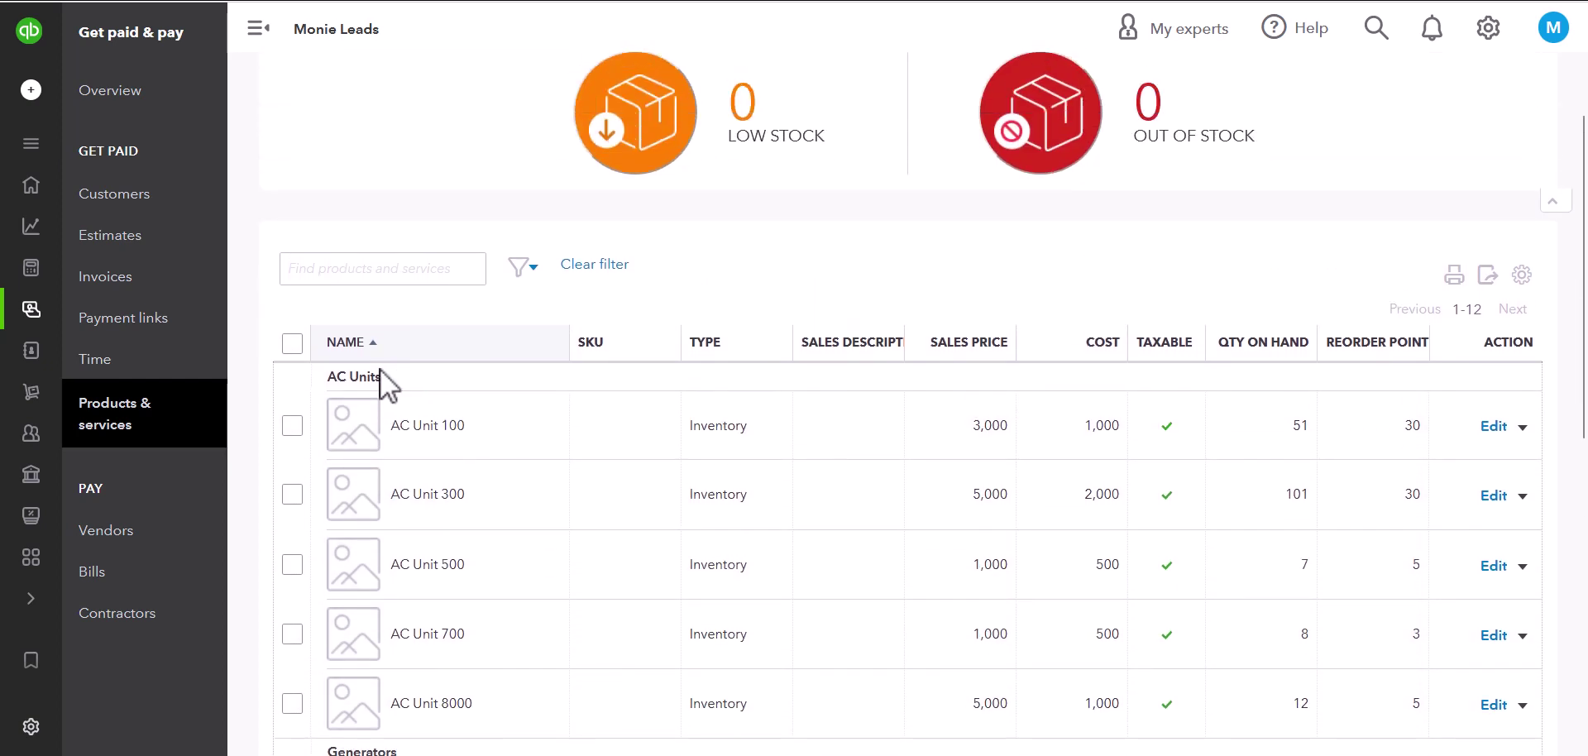
pyautogui.scroll(1, 1214, 364)
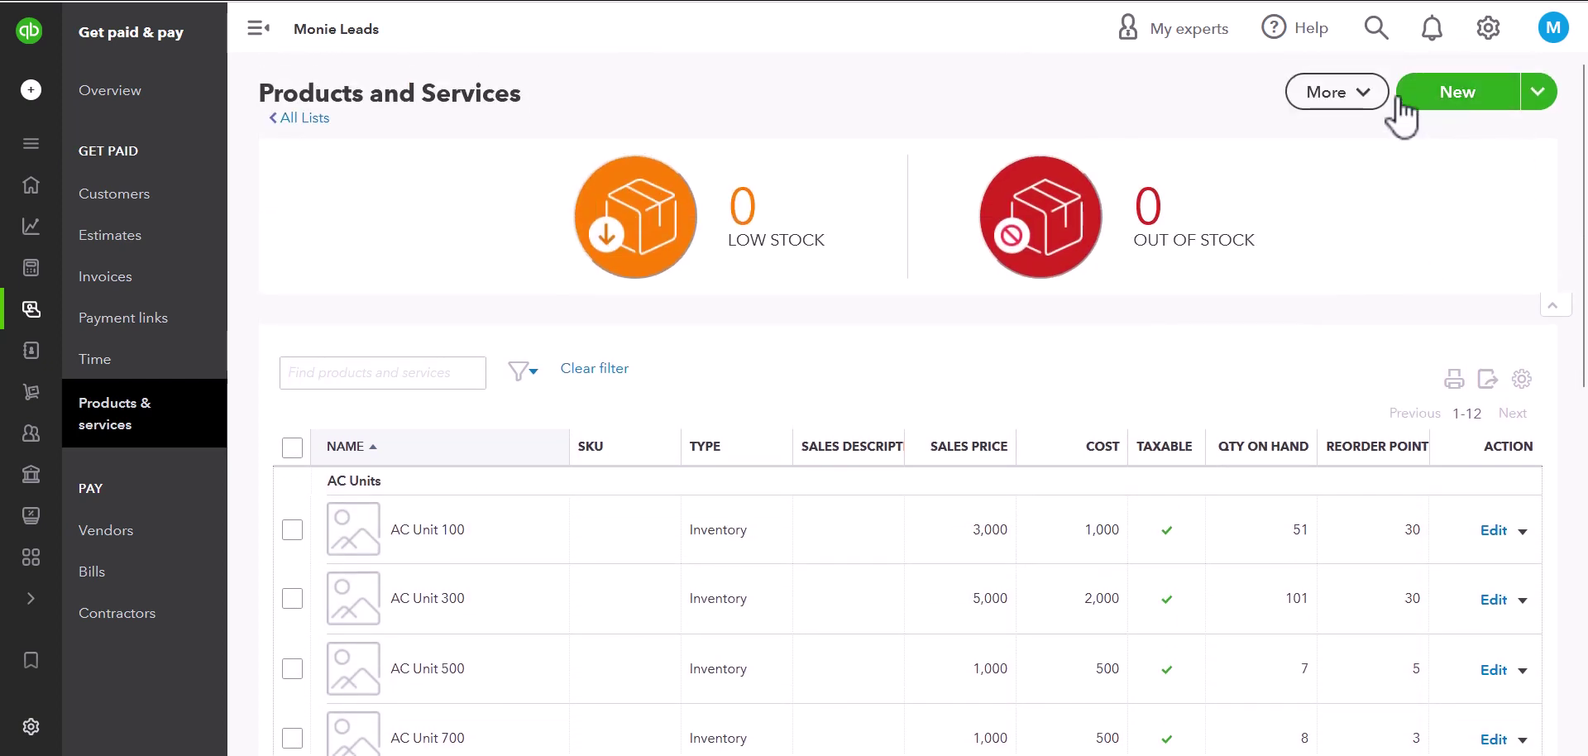
# - Open the product categories page and view the blank form for a new category without saving it
pyautogui.click(1365, 98)
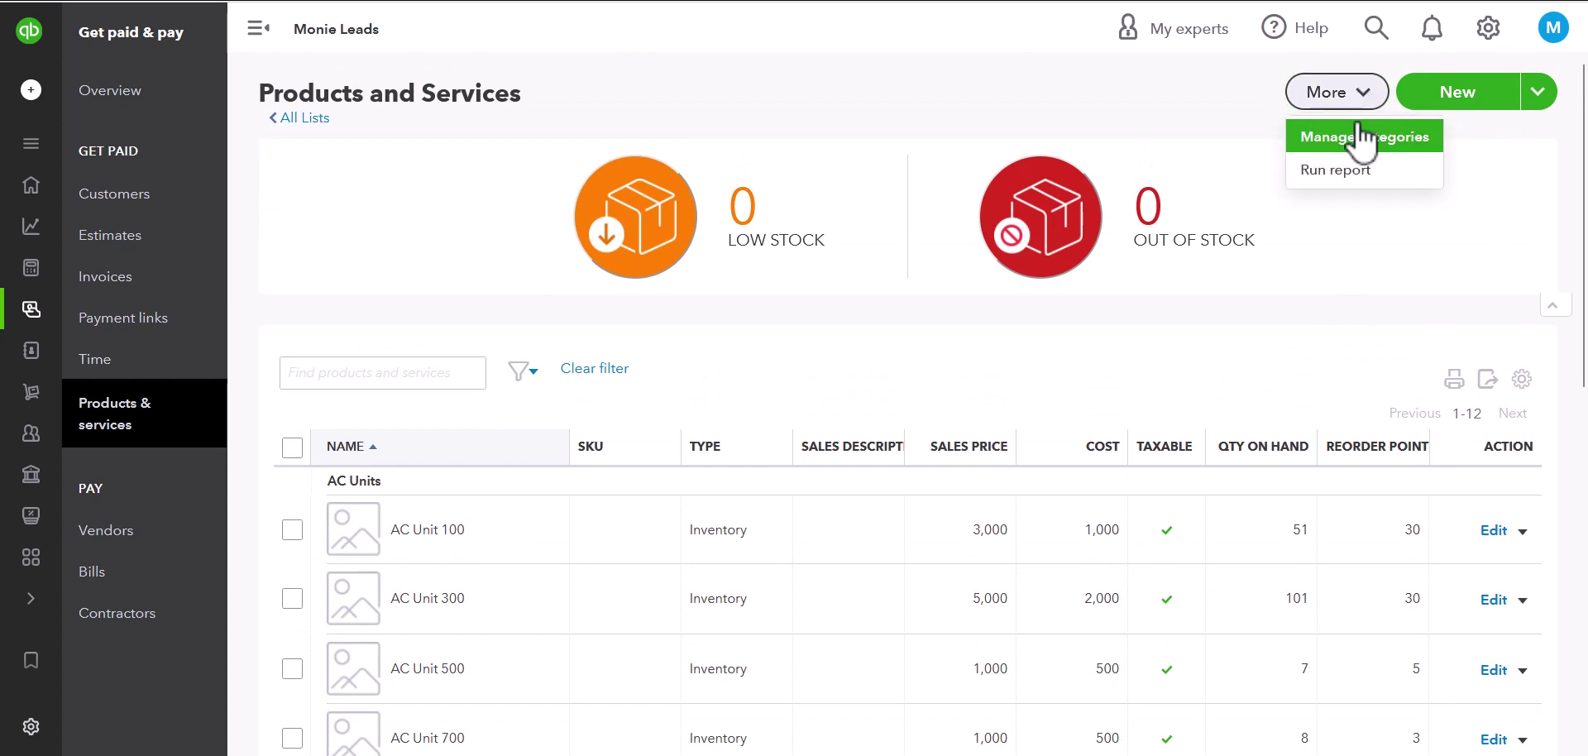
pyautogui.click(1361, 139)
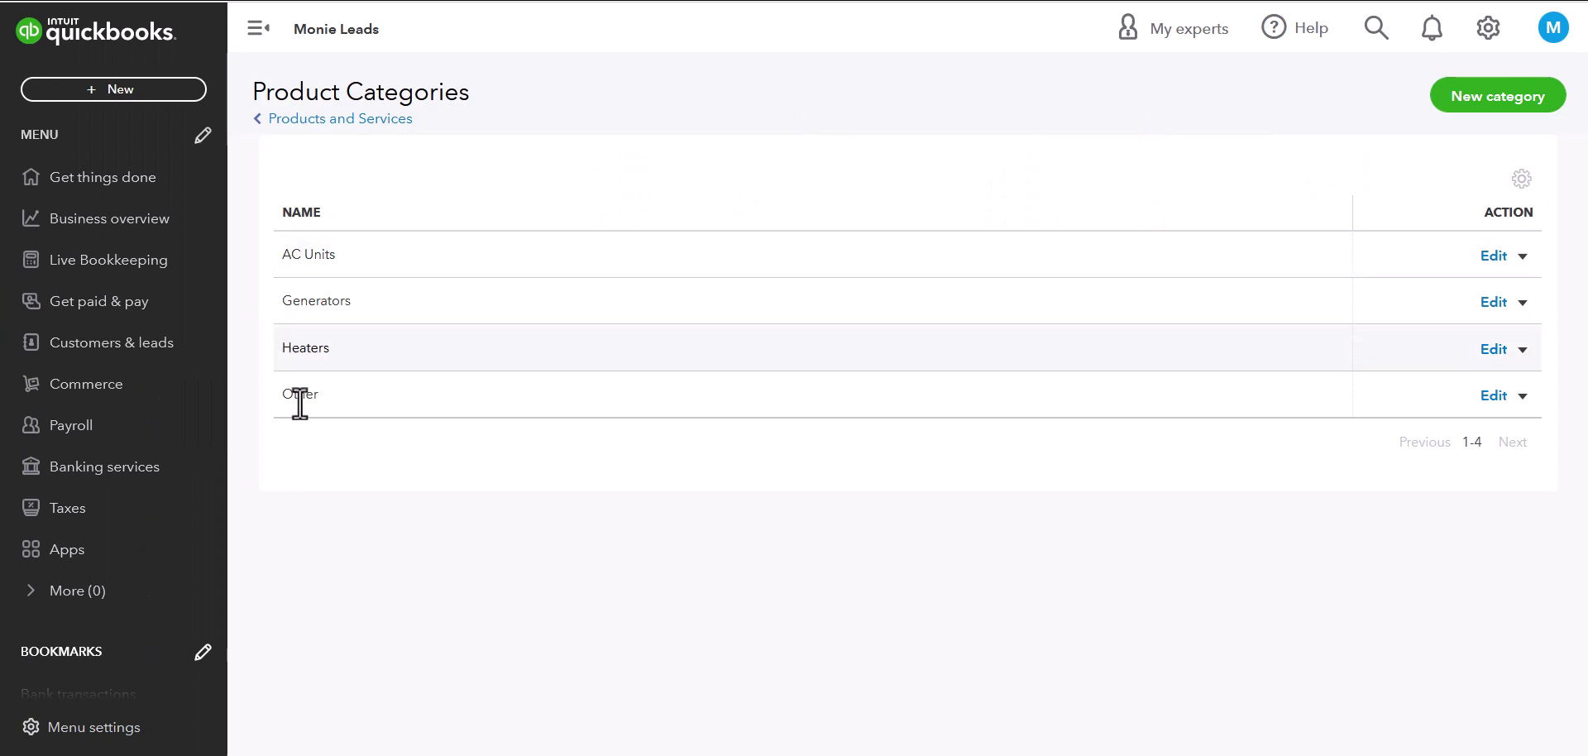
pyautogui.click(1507, 96)
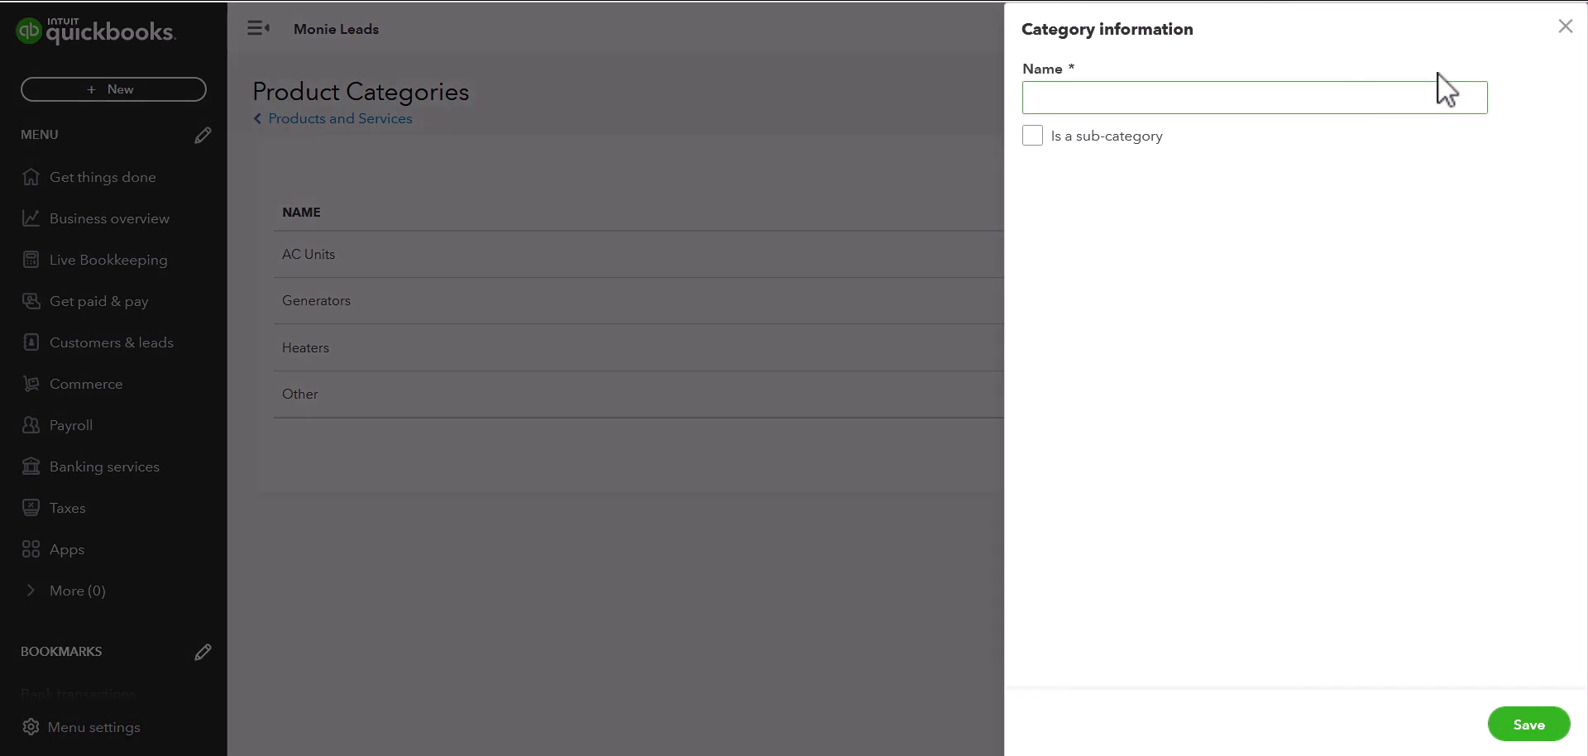
pyautogui.click(1563, 29)
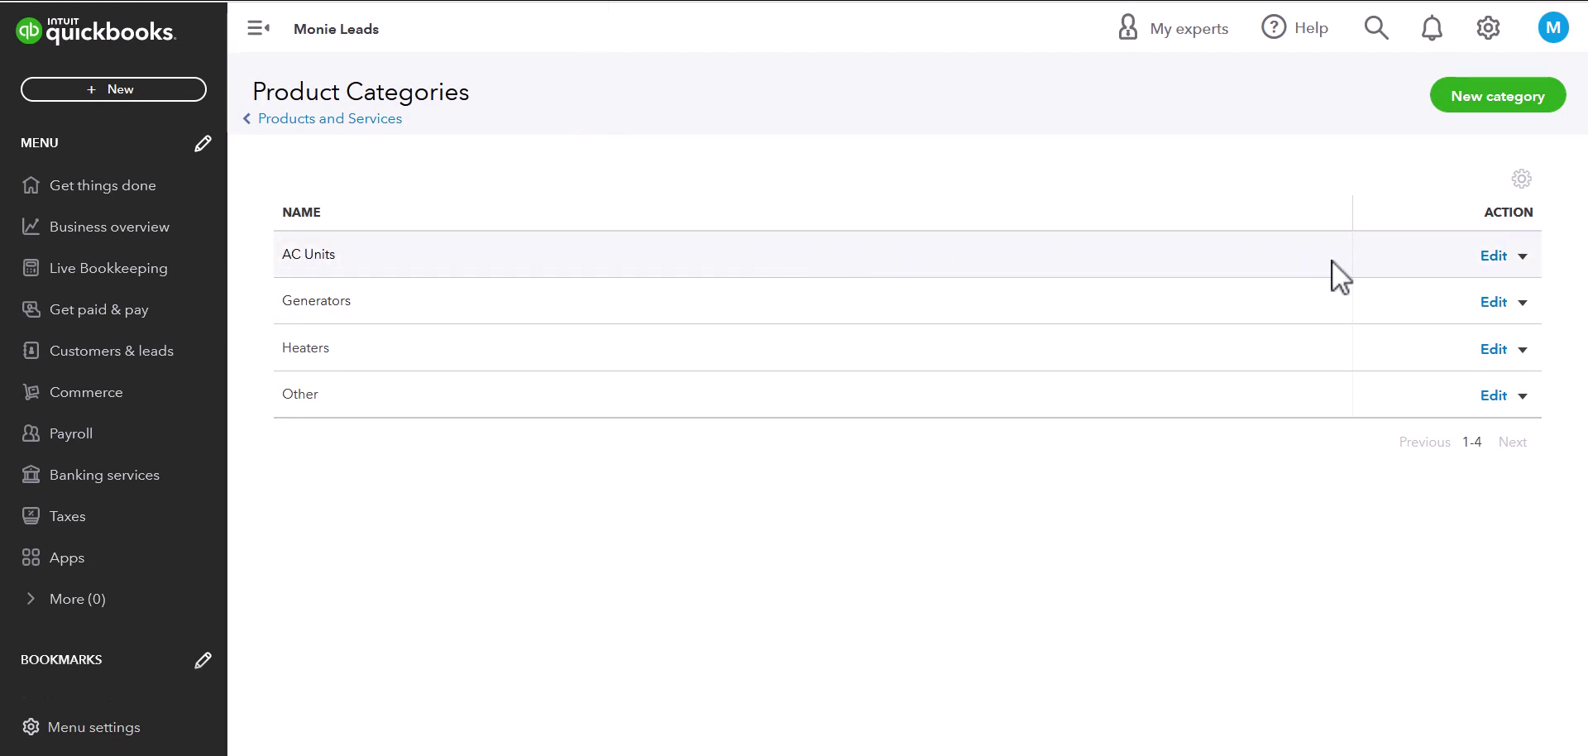
# - View the details of the AC Units category and return to the Products and Services list
pyautogui.click(1497, 257)
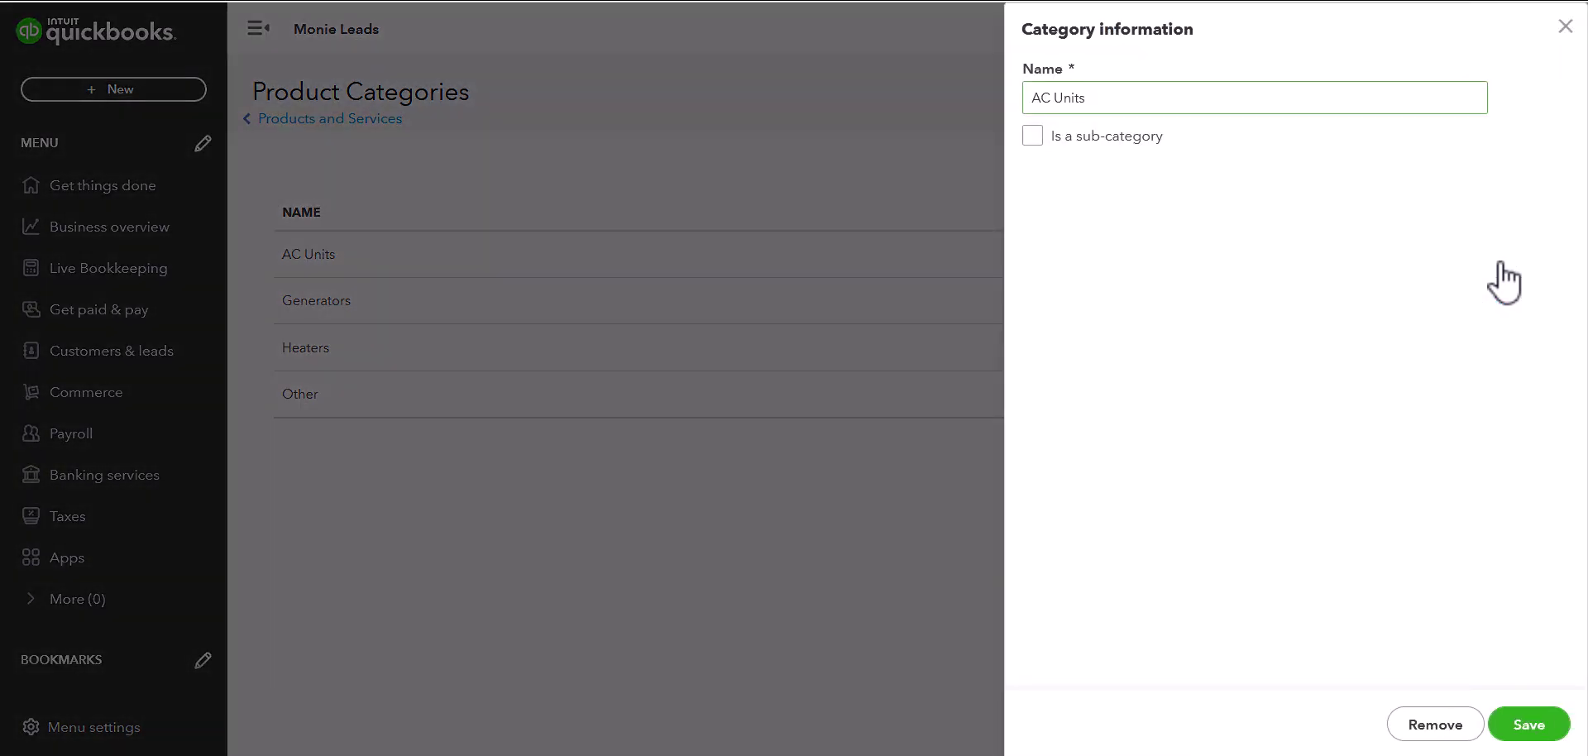
pyautogui.click(1565, 26)
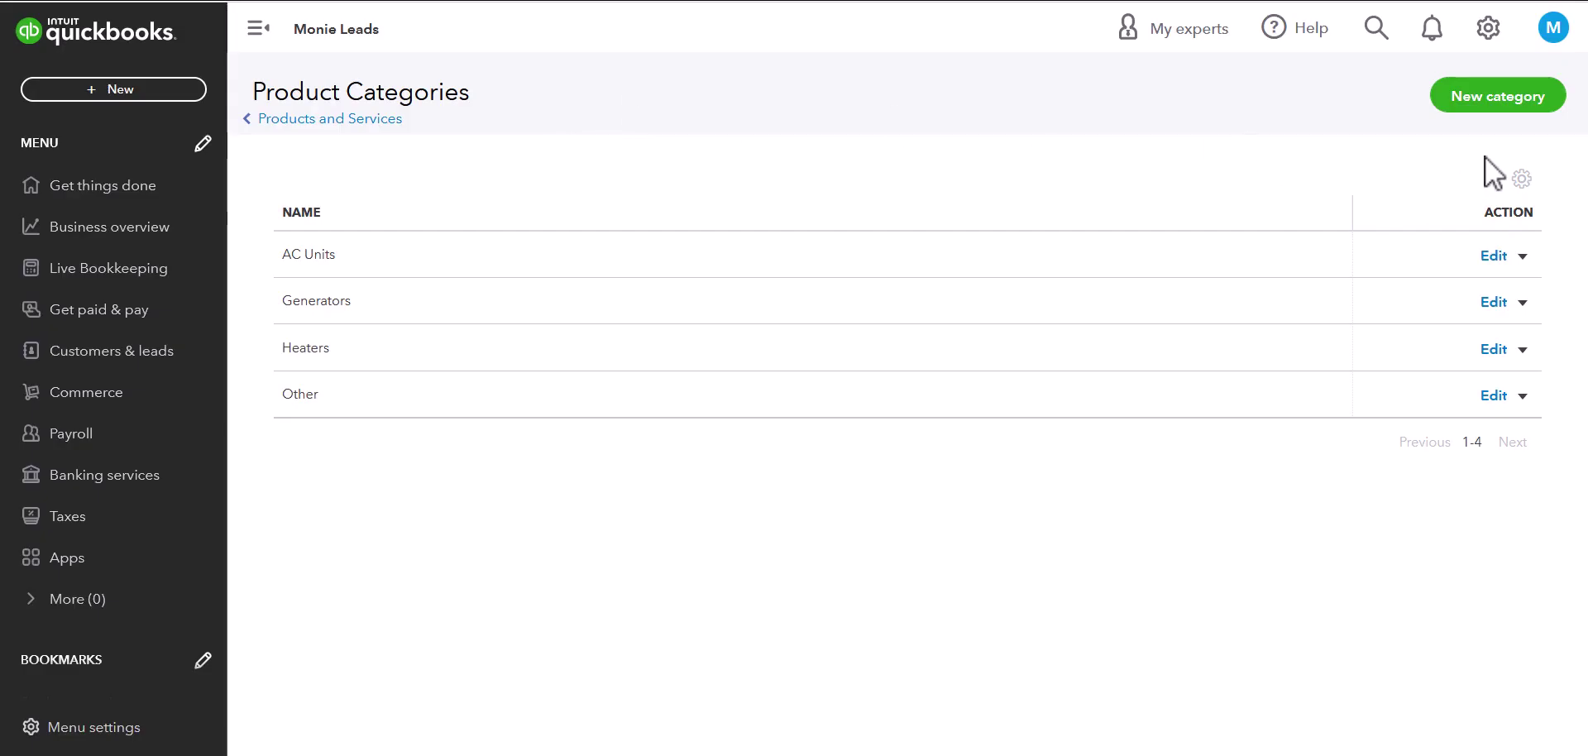
pyautogui.click(1525, 182)
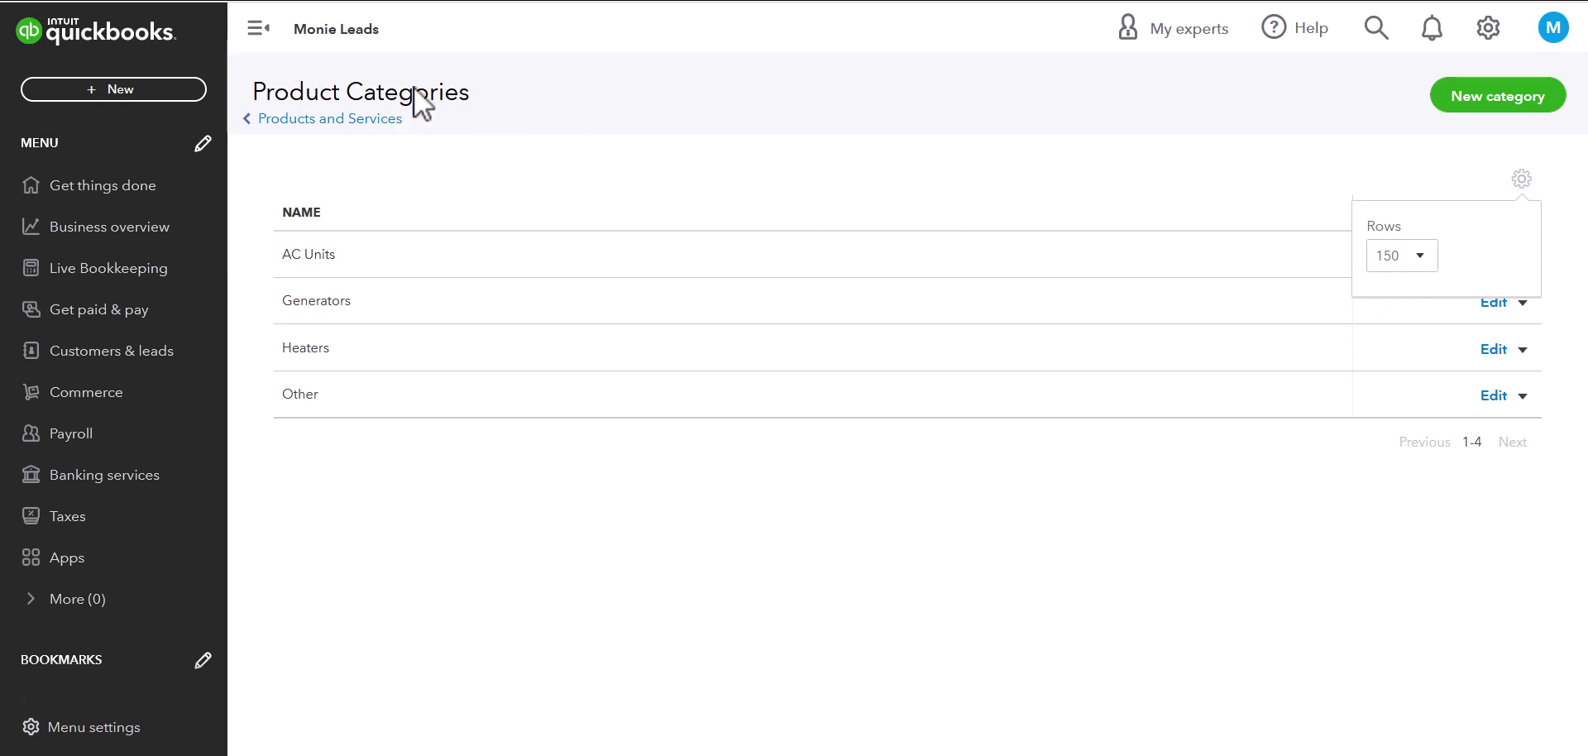
pyautogui.click(328, 118)
pyautogui.scroll(-3, 751, 384)
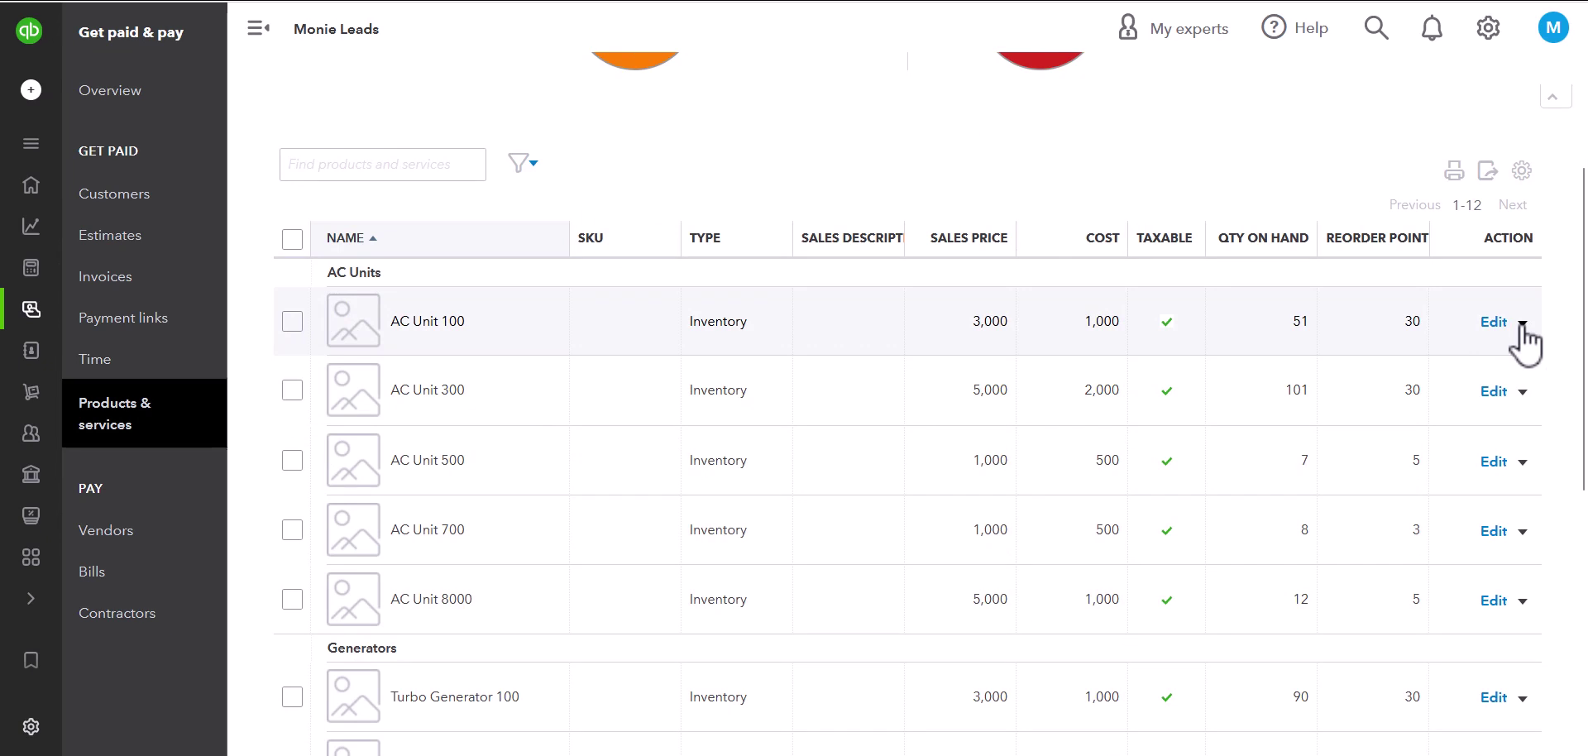
# - Start a new inventory product and name it AC Unit 9000
pyautogui.scroll(2, 1530, 327)
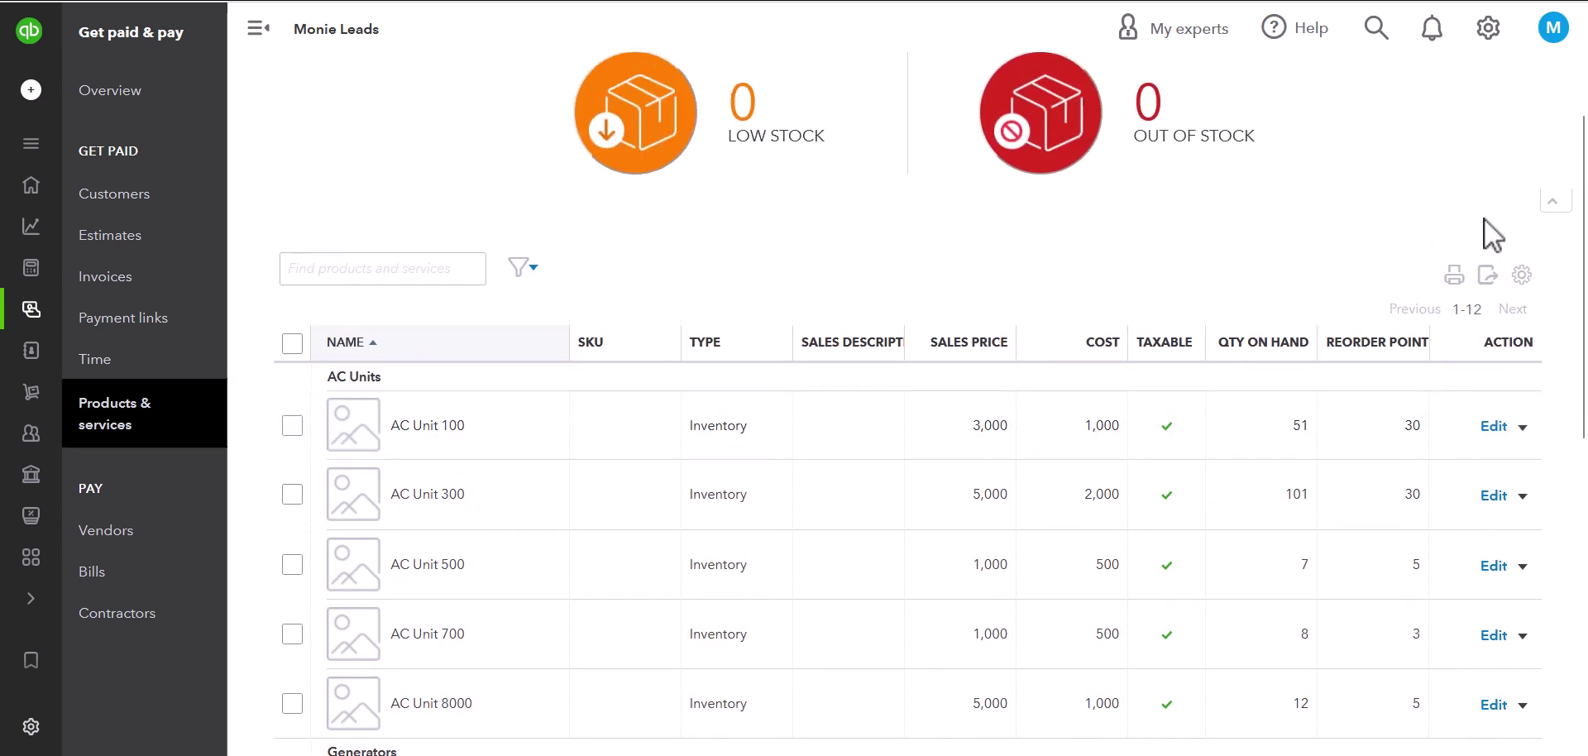
pyautogui.scroll(2, 1484, 218)
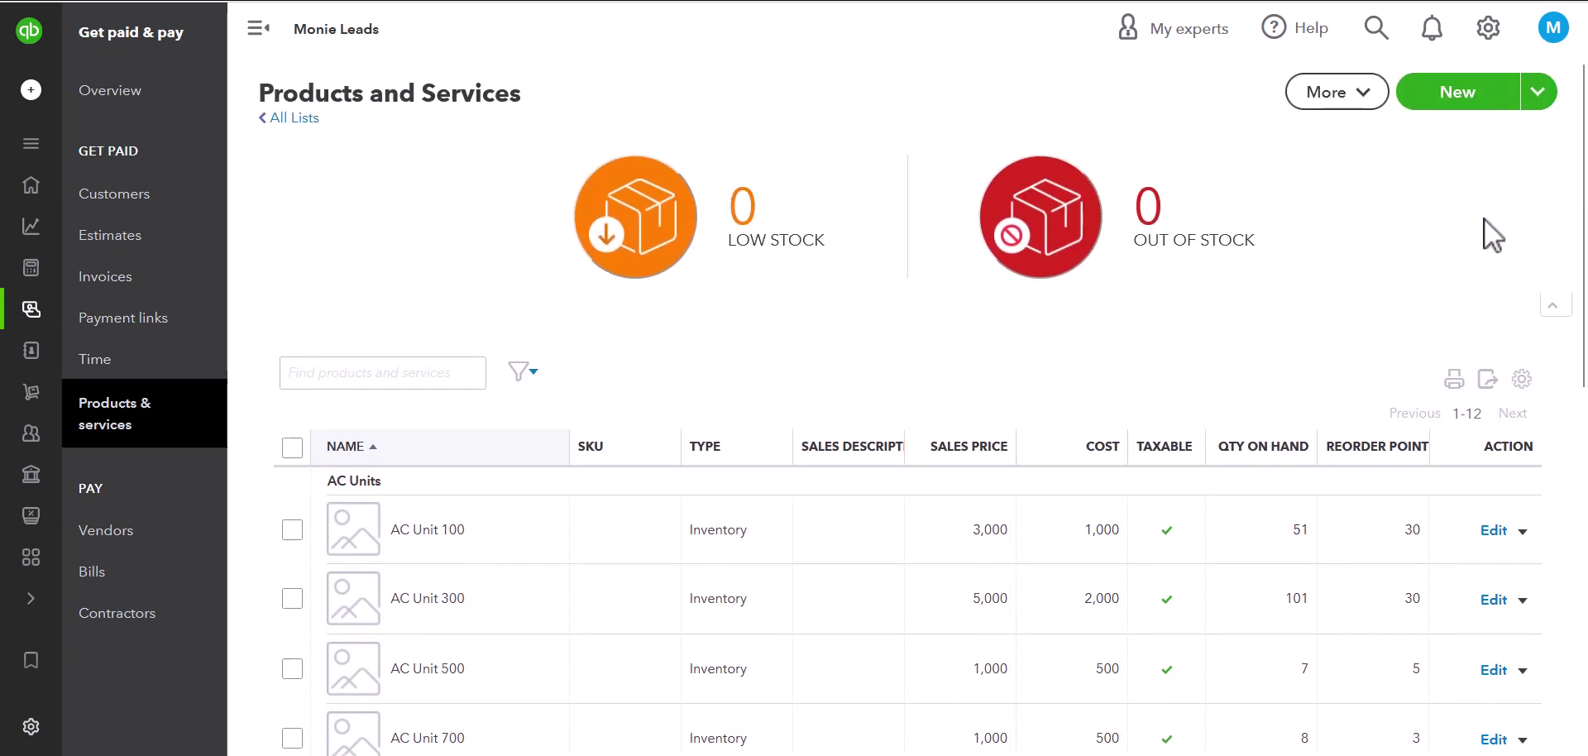
pyautogui.click(1460, 93)
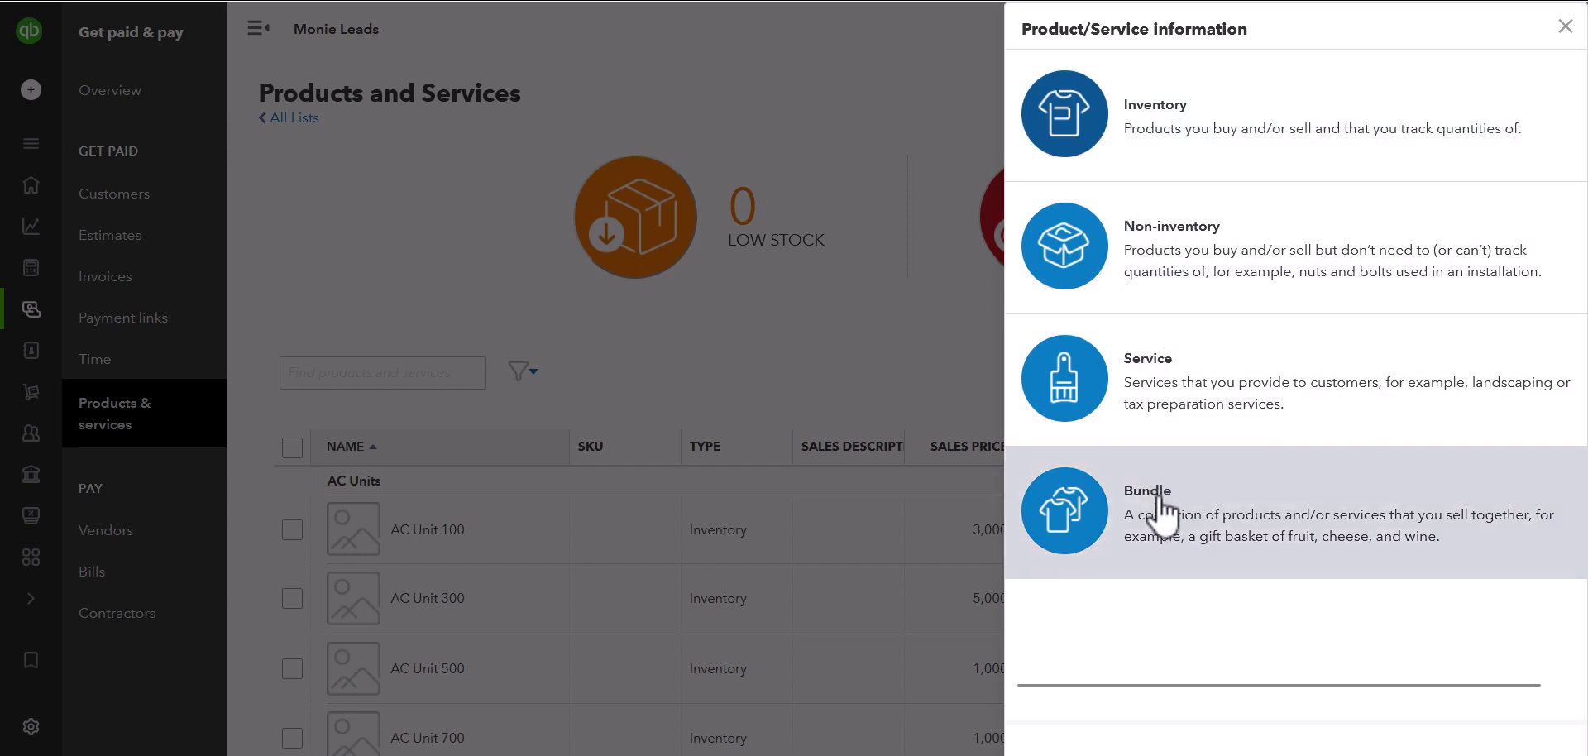
pyautogui.click(1165, 133)
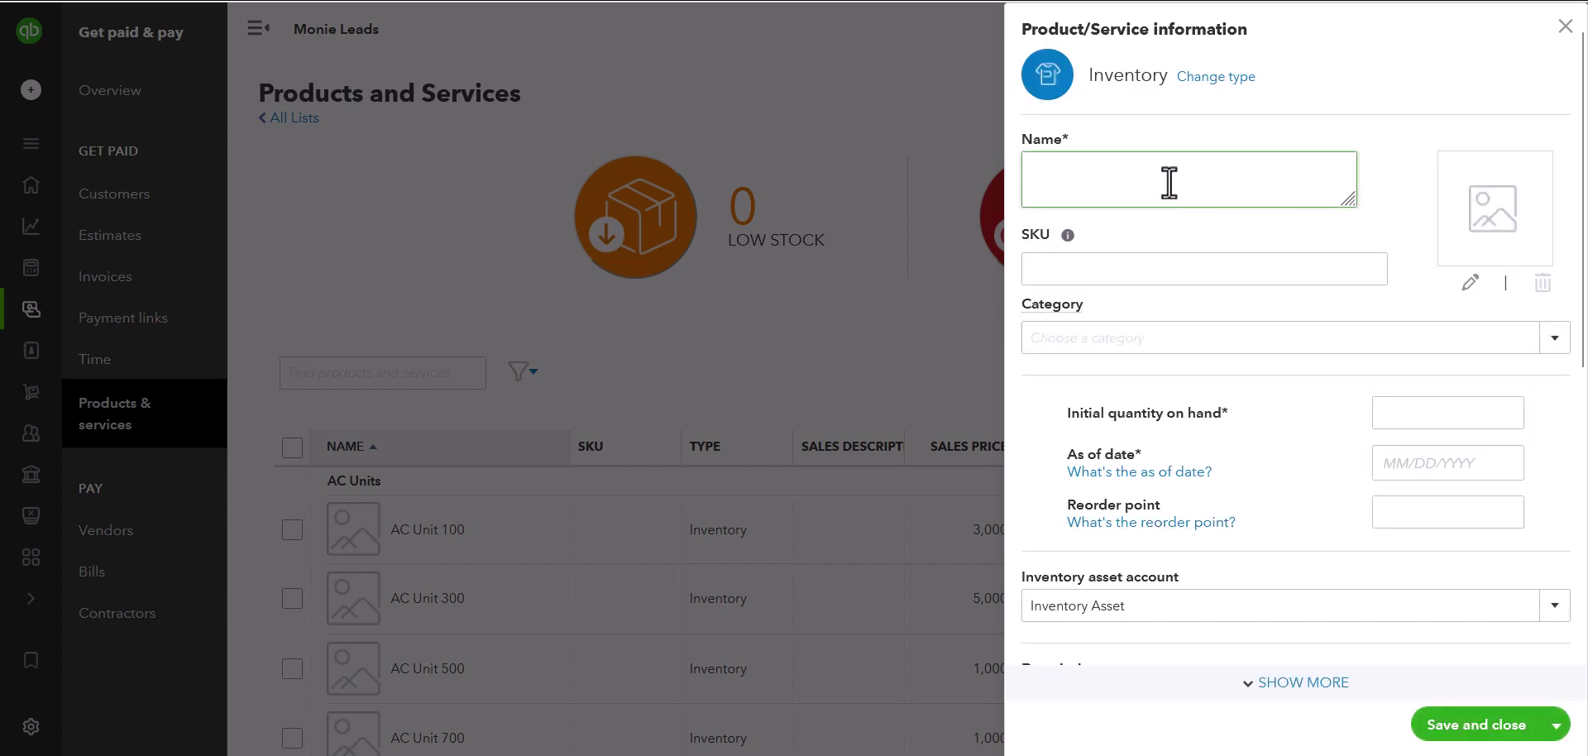
pyautogui.write('AC ')
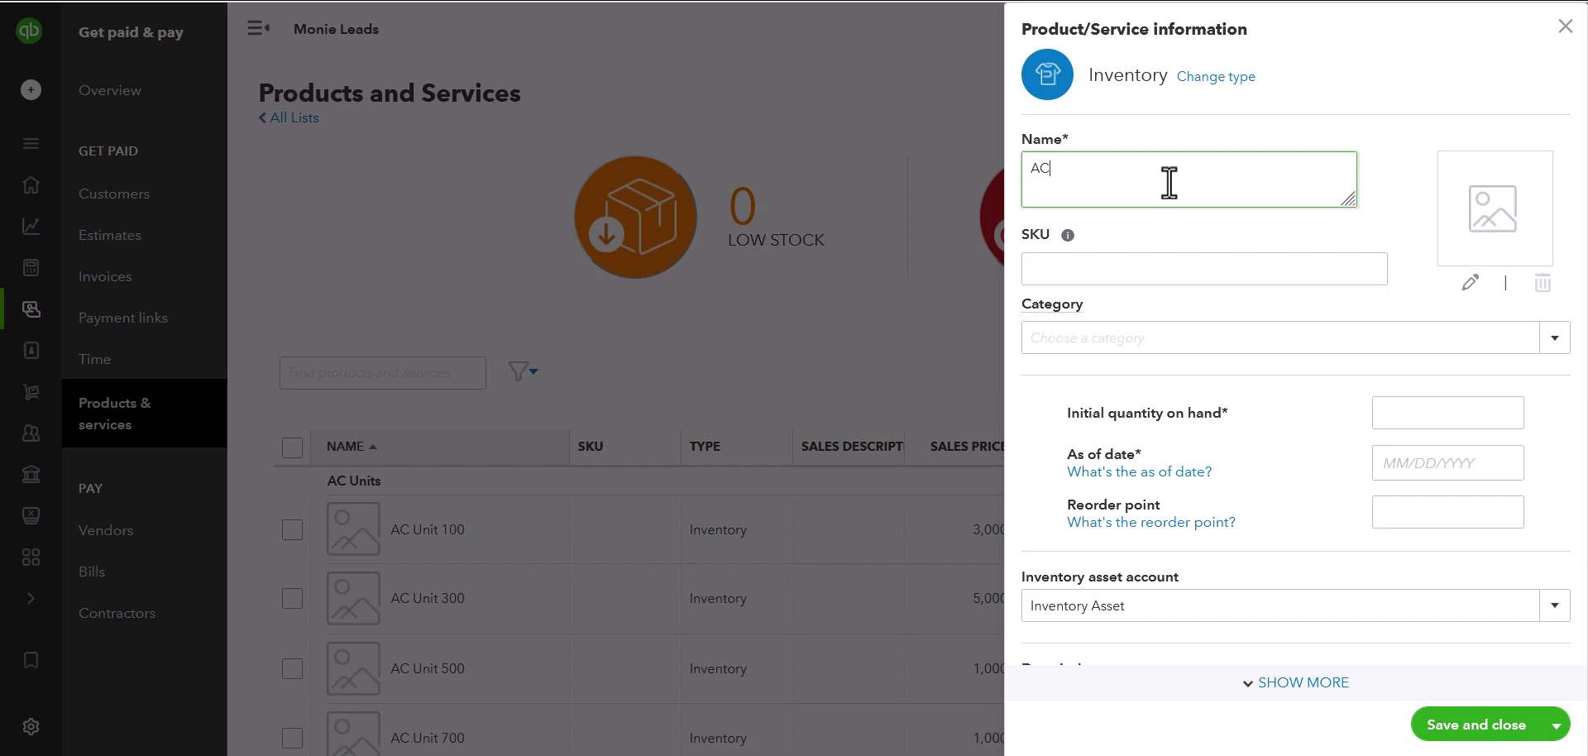
pyautogui.write('Unit 9000')
# - Assign the new product to the AC Units category, leaving its SKU blank
pyautogui.click(1194, 266)
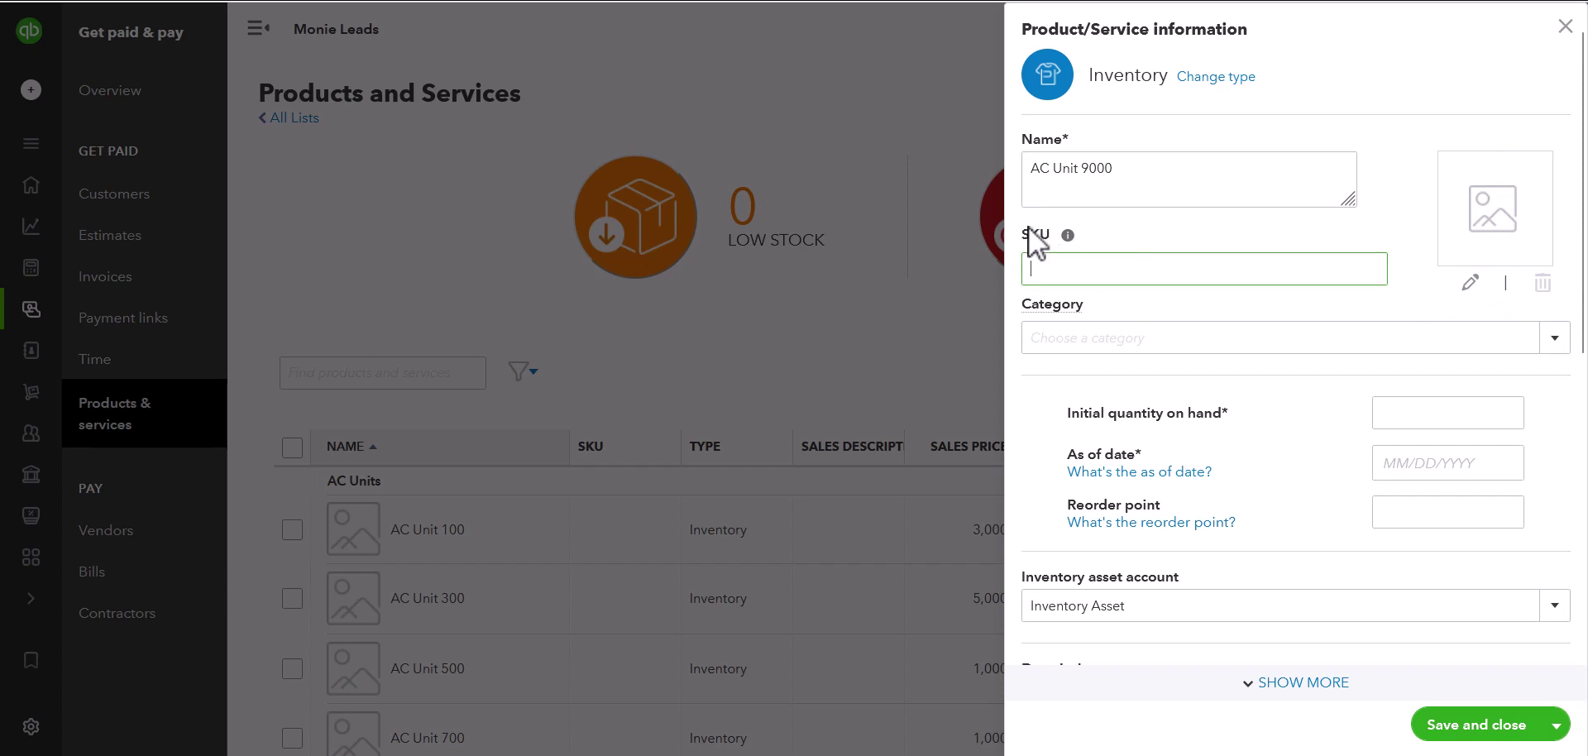
pyautogui.scroll(-1, 1174, 310)
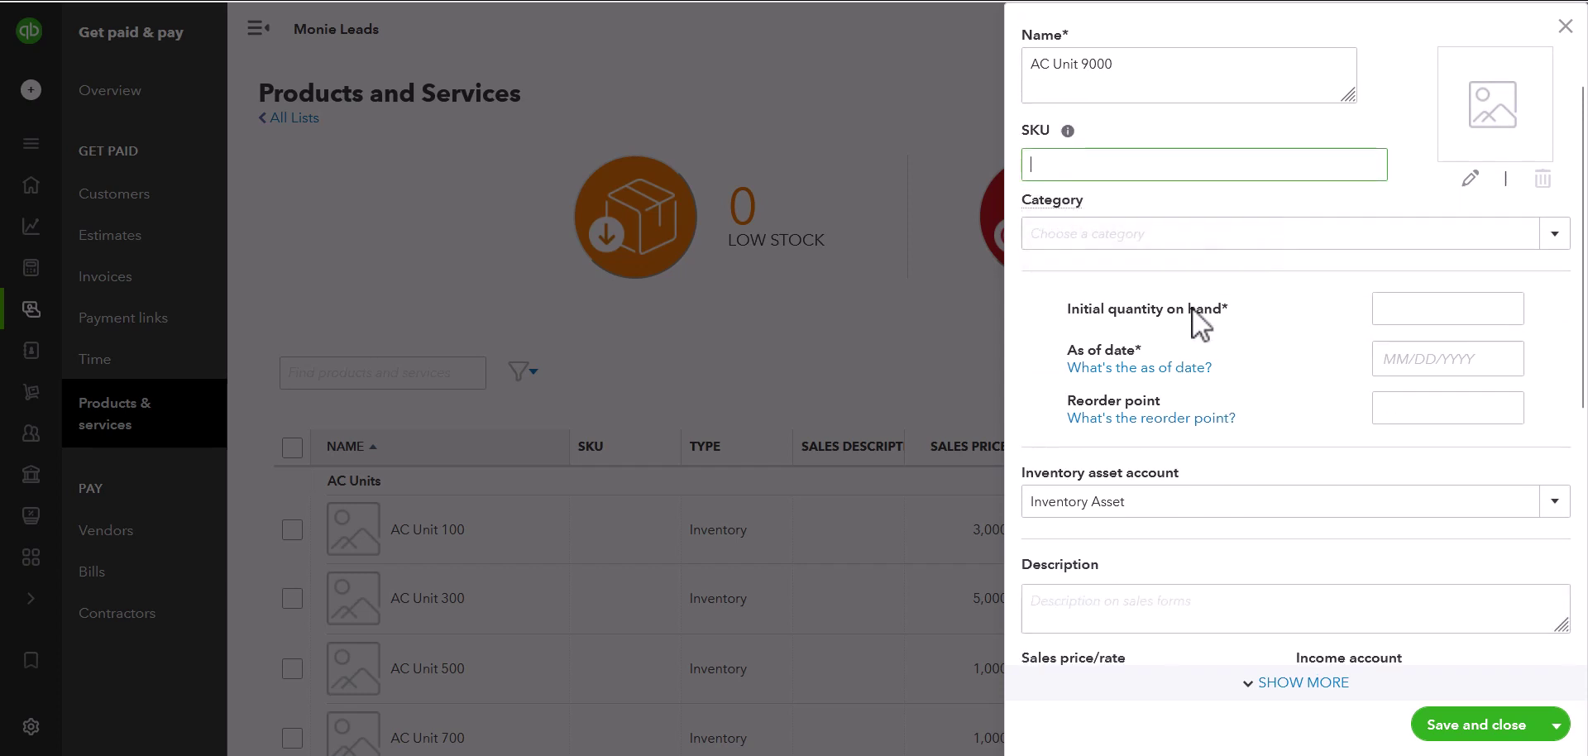
pyautogui.click(1554, 240)
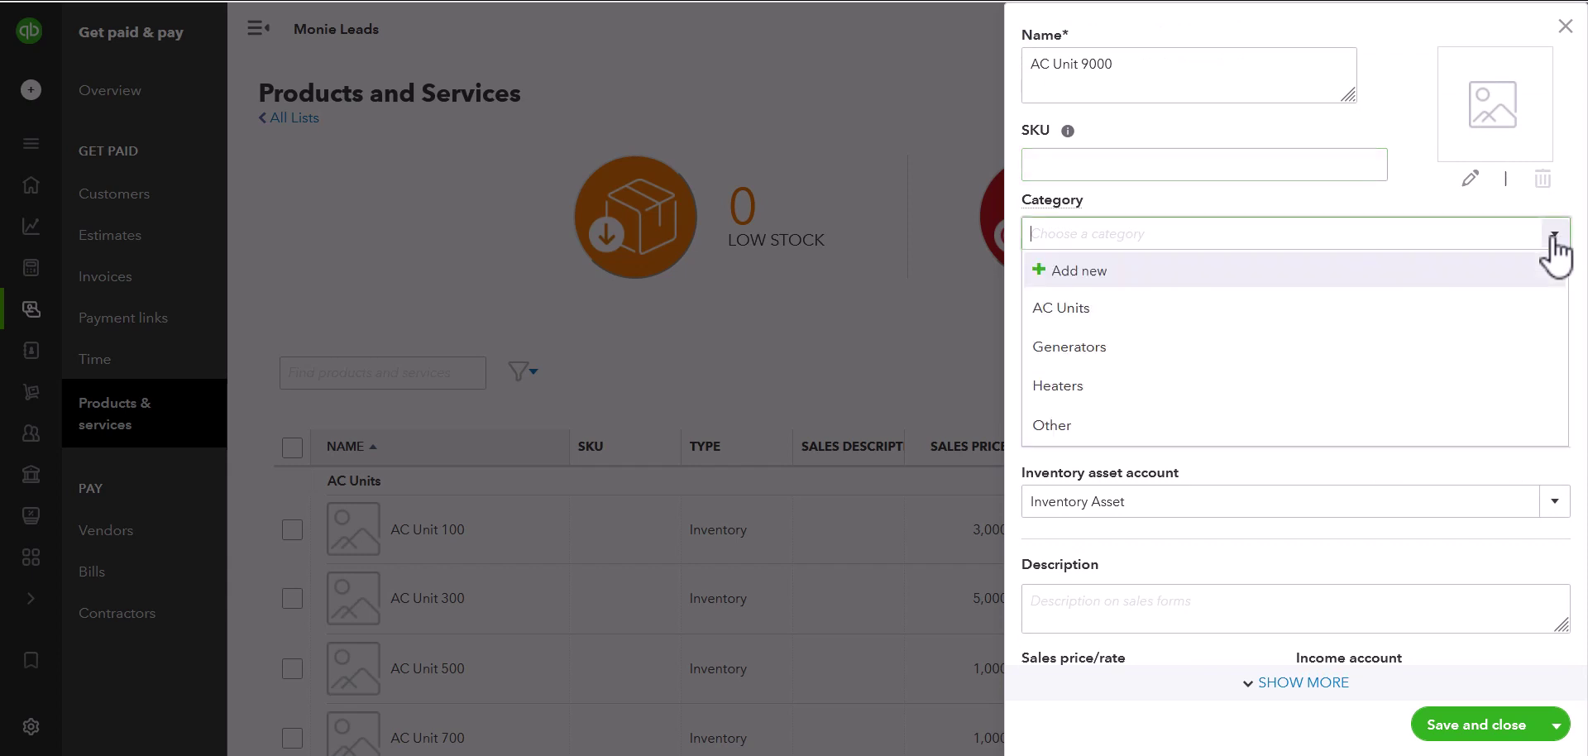
pyautogui.click(1116, 318)
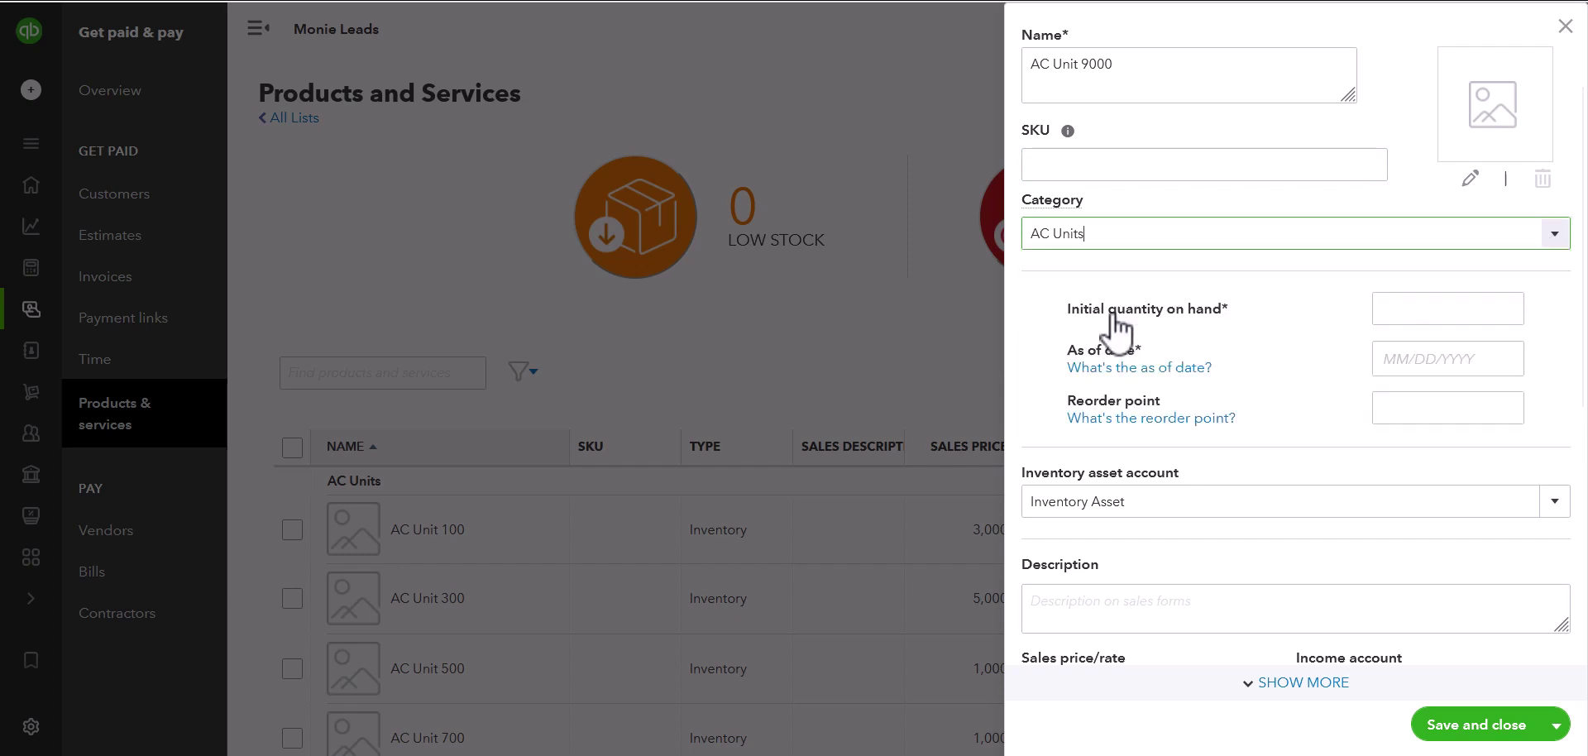
# - Set the product's initial quantity on hand to 4 with an as-of date of 06/14/2023
pyautogui.click(1396, 306)
pyautogui.scroll(-2, 1396, 307)
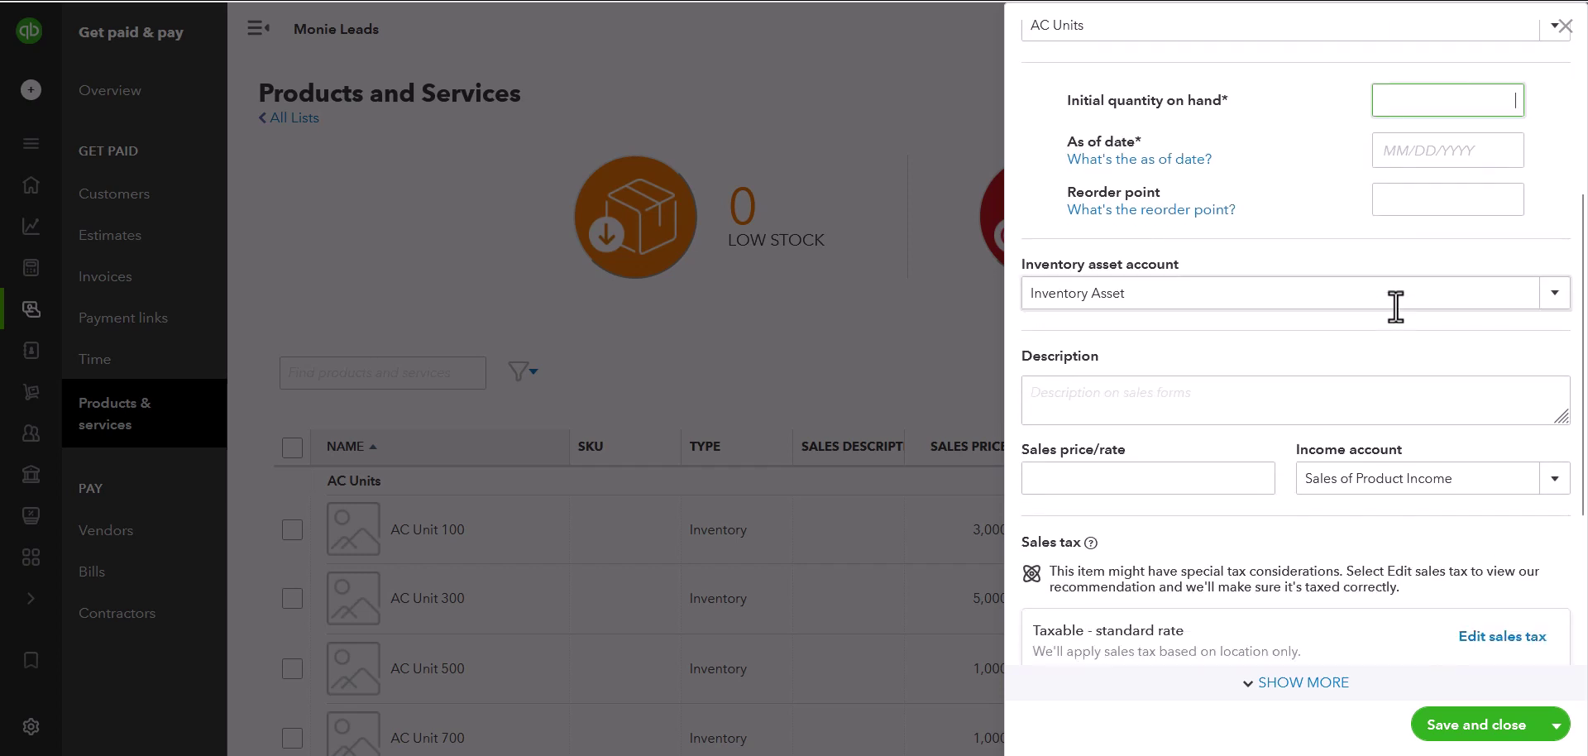
pyautogui.scroll(1, 1396, 307)
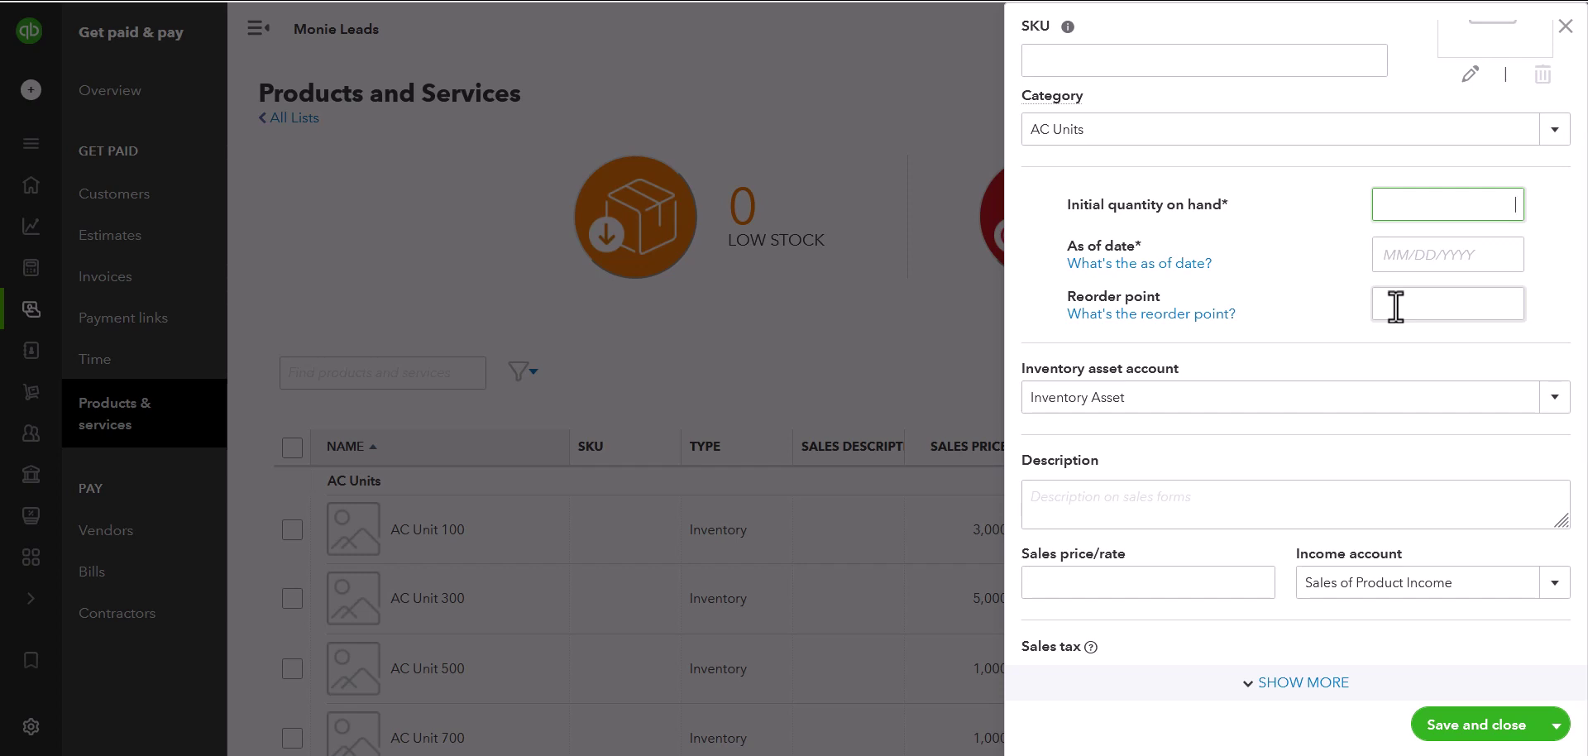
pyautogui.click(1461, 252)
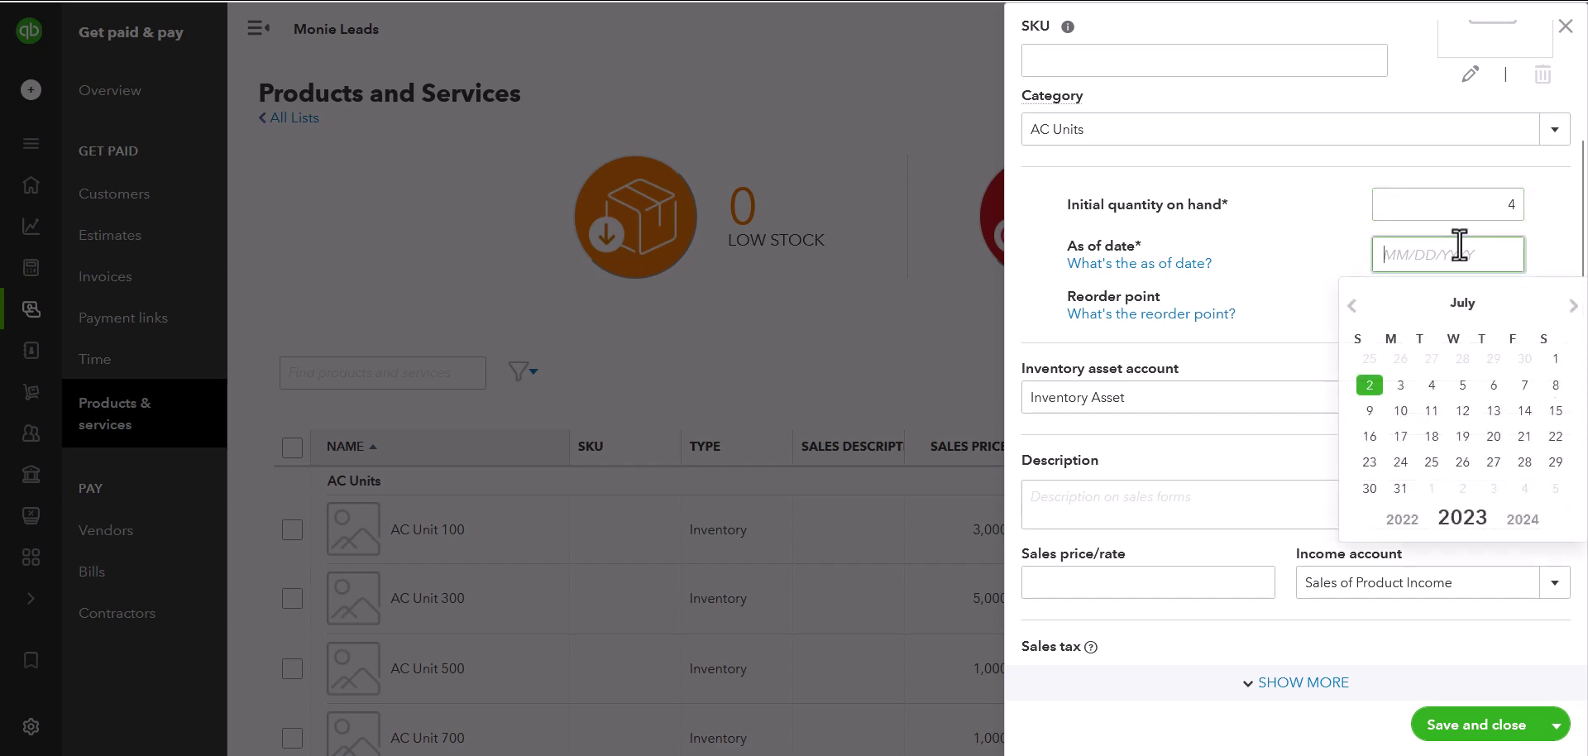
pyautogui.click(1352, 305)
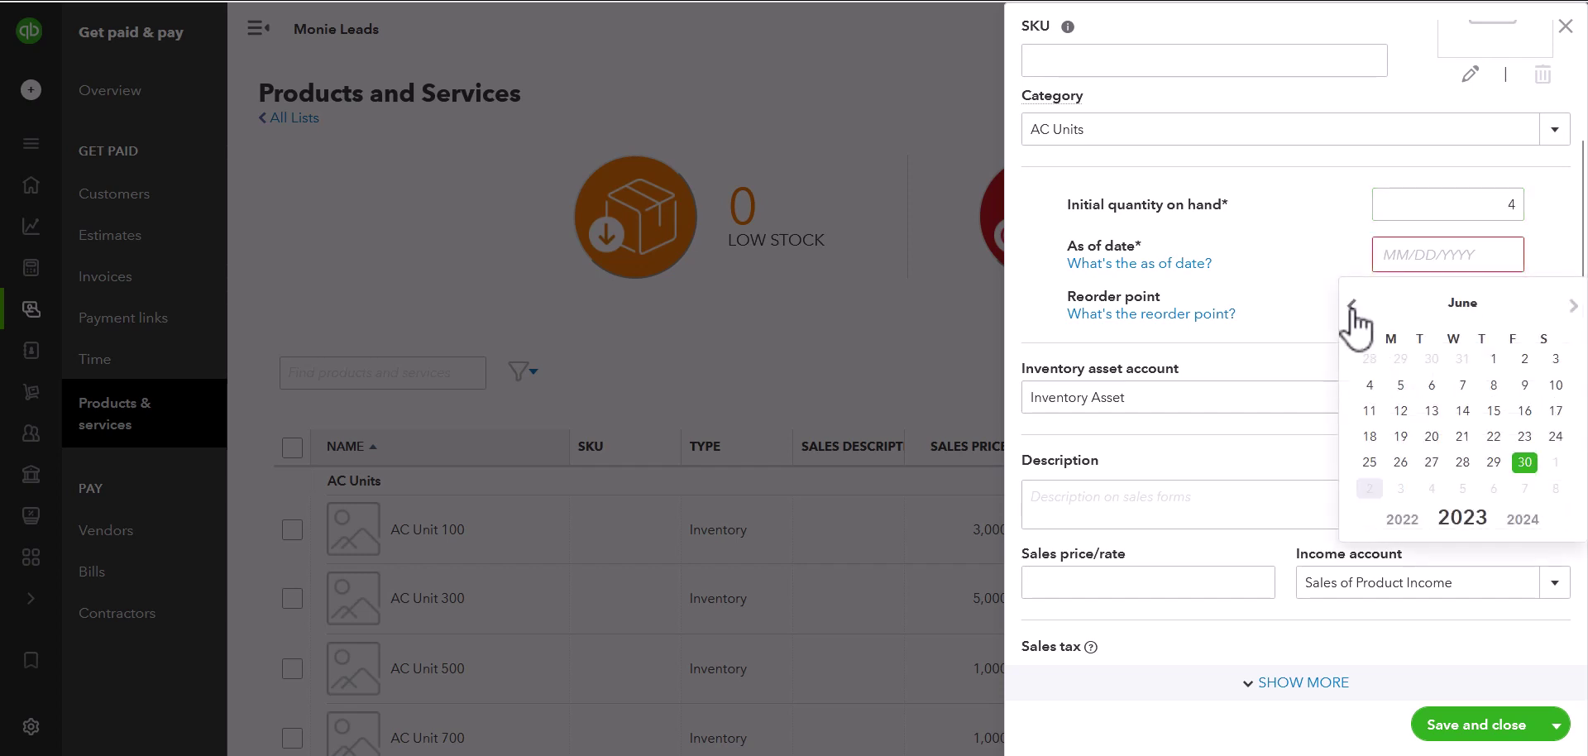
pyautogui.click(1471, 413)
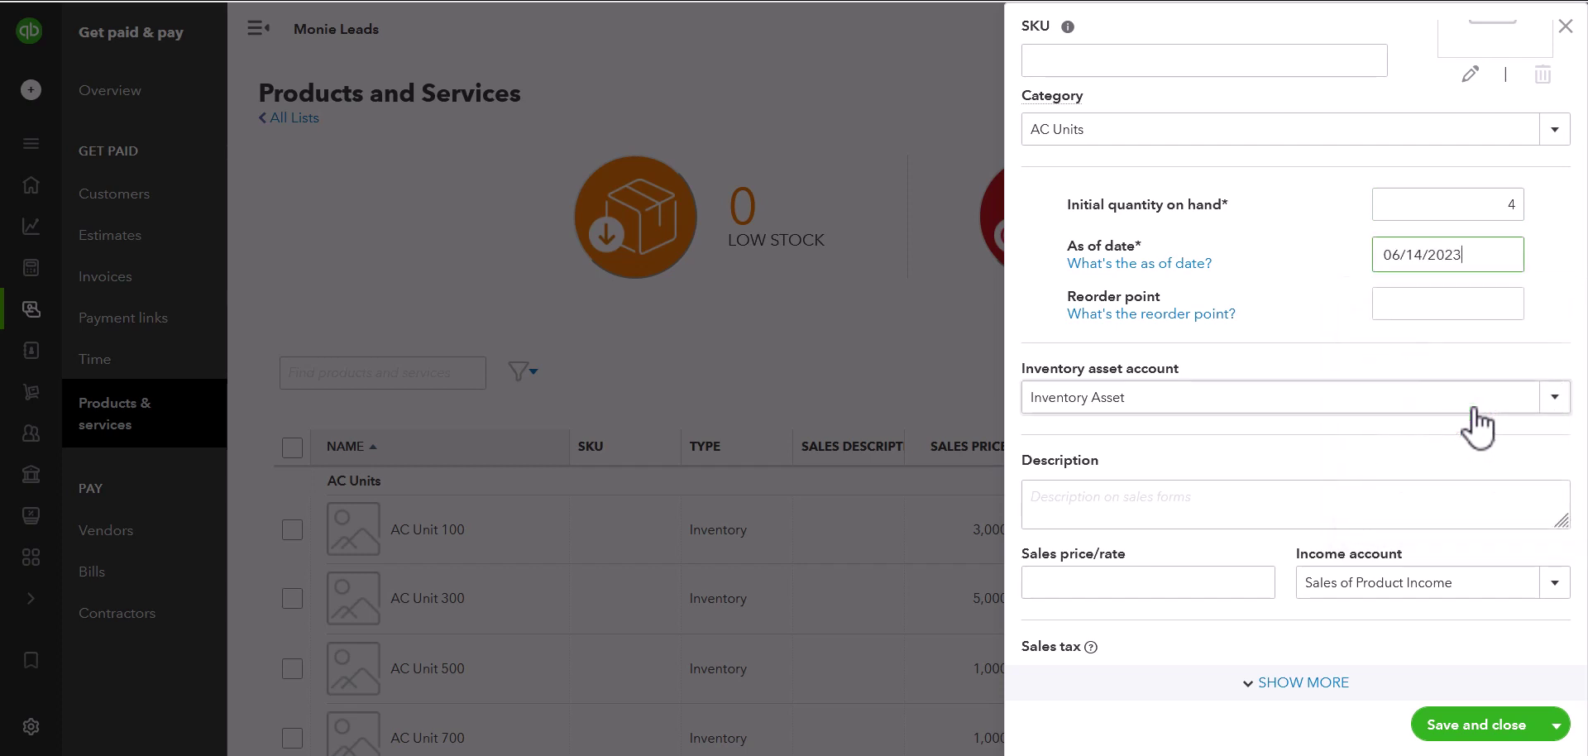
# - Set the product's reorder point to 2
pyautogui.click(1454, 291)
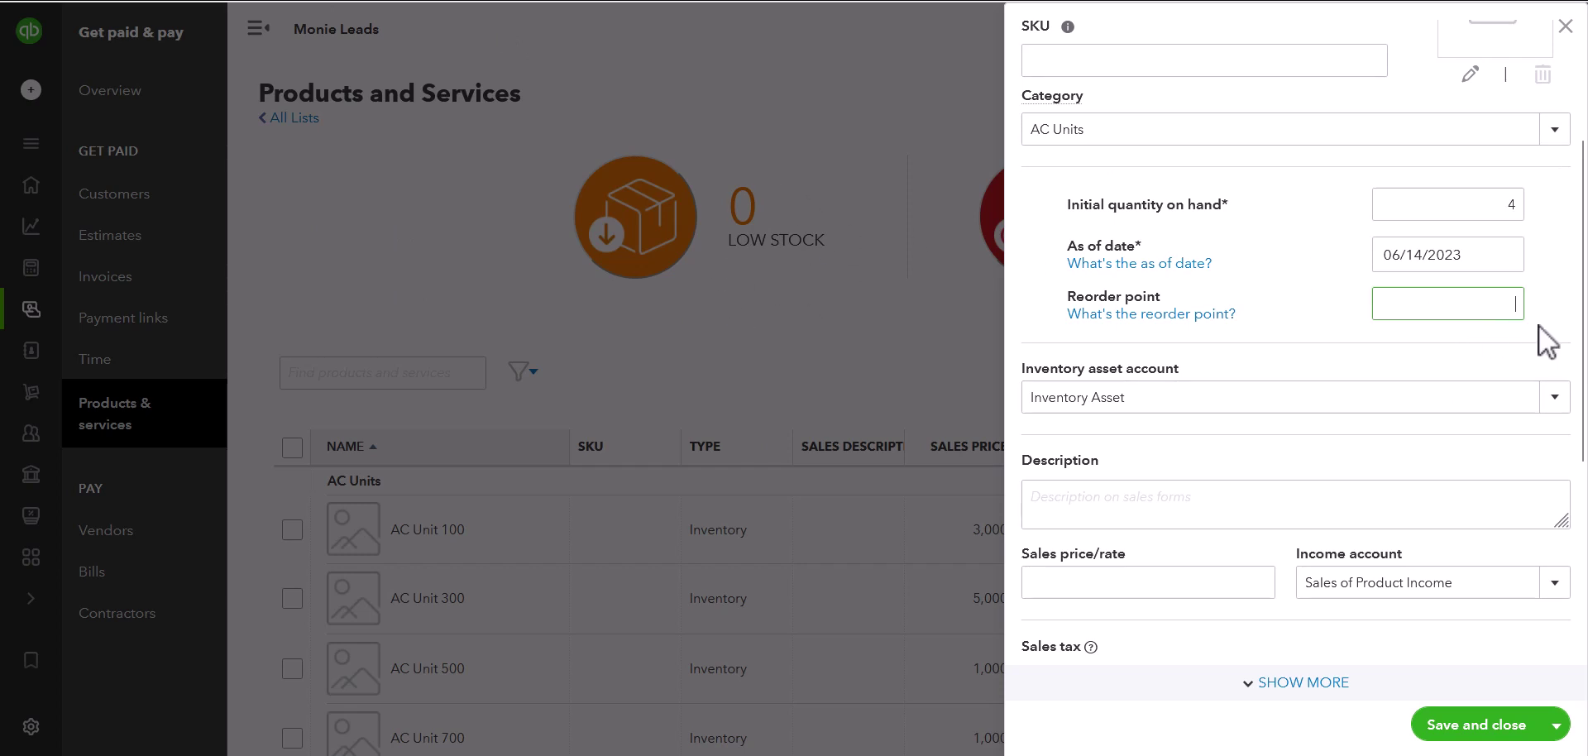
pyautogui.click(1318, 339)
pyautogui.doubleClick(1456, 304)
pyautogui.click(1468, 447)
# - View the available inventory asset accounts and keep Inventory Asset for the new product
pyautogui.scroll(-1, 1470, 443)
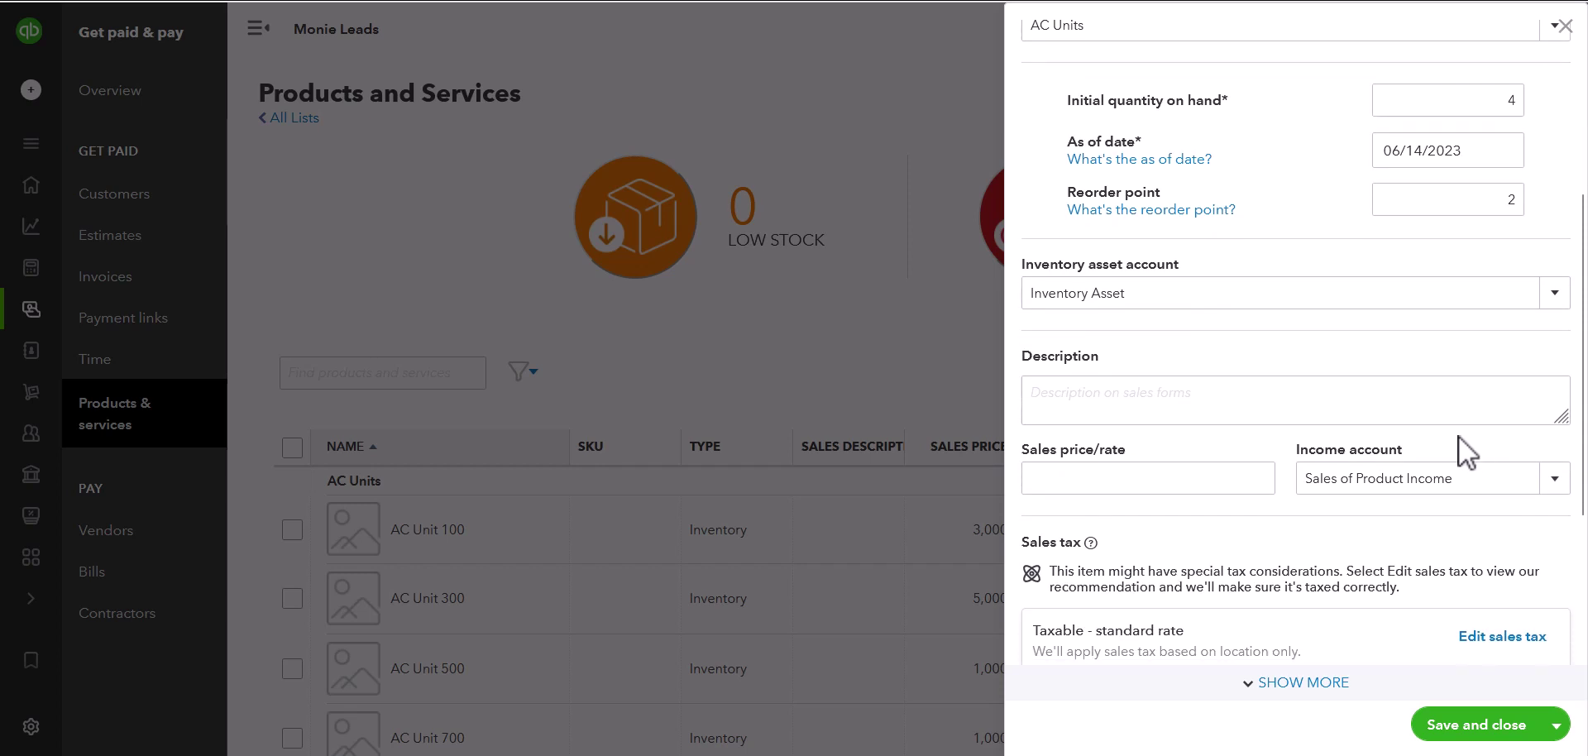
pyautogui.click(1560, 295)
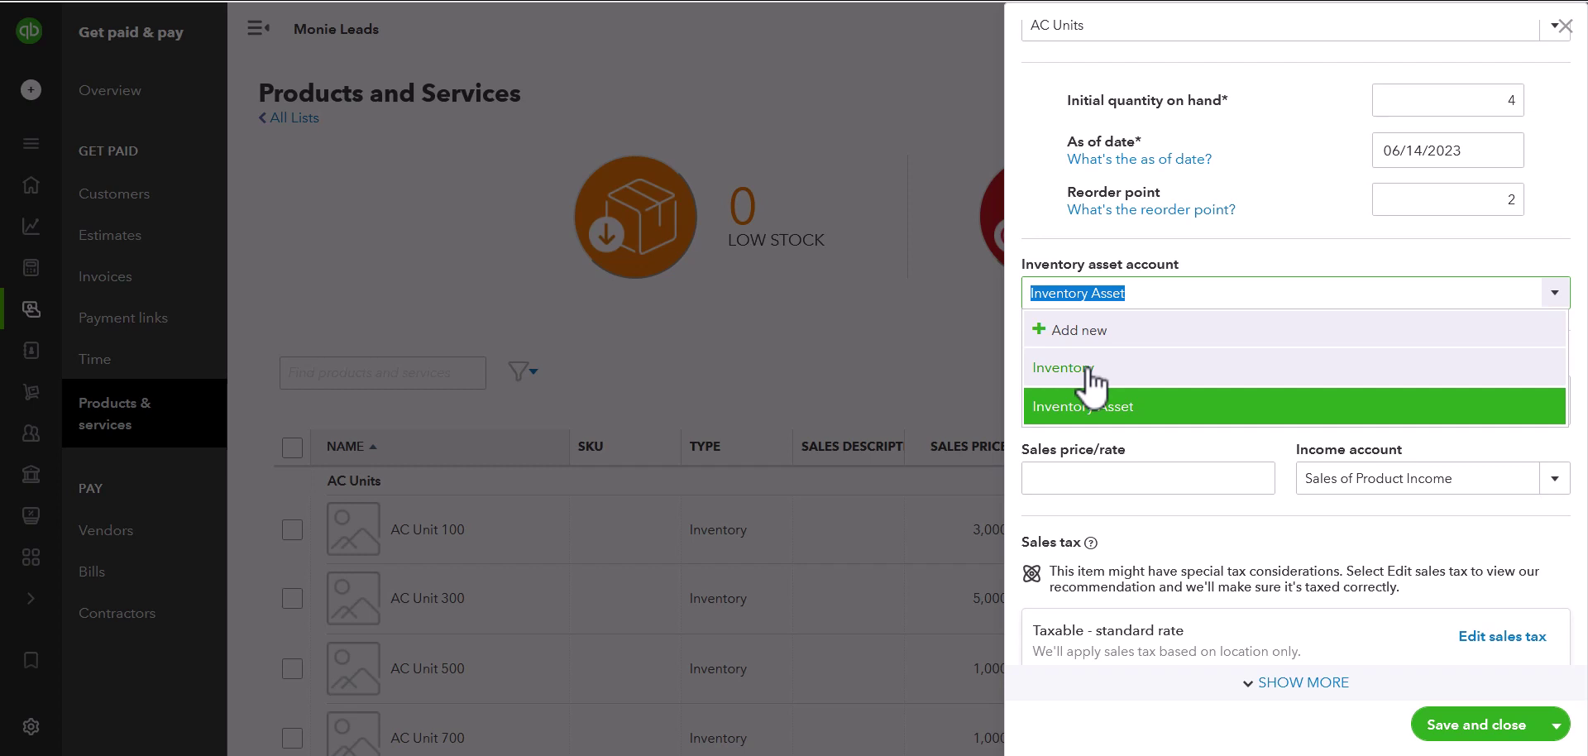
pyautogui.click(1554, 293)
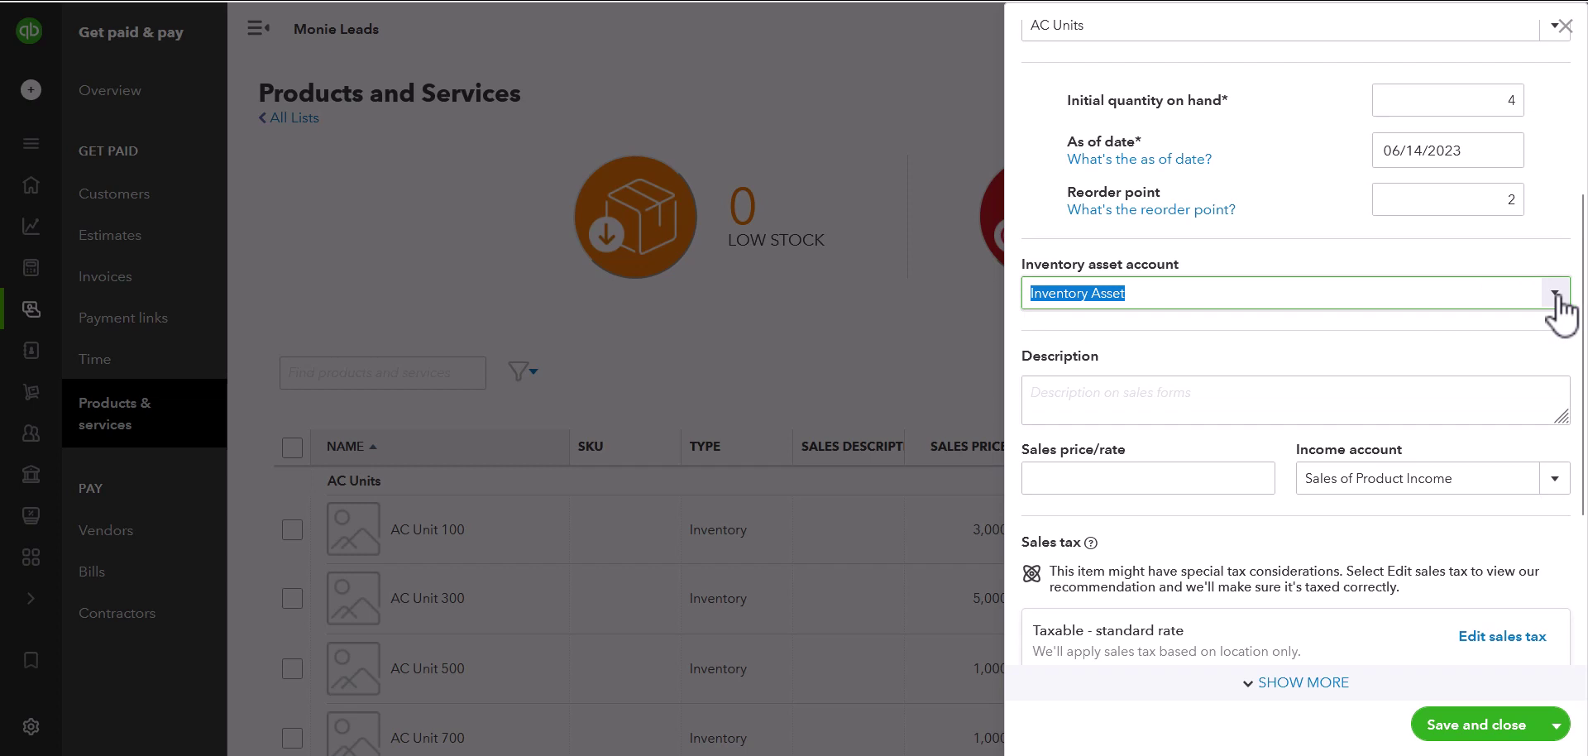
pyautogui.click(1556, 296)
pyautogui.click(1566, 258)
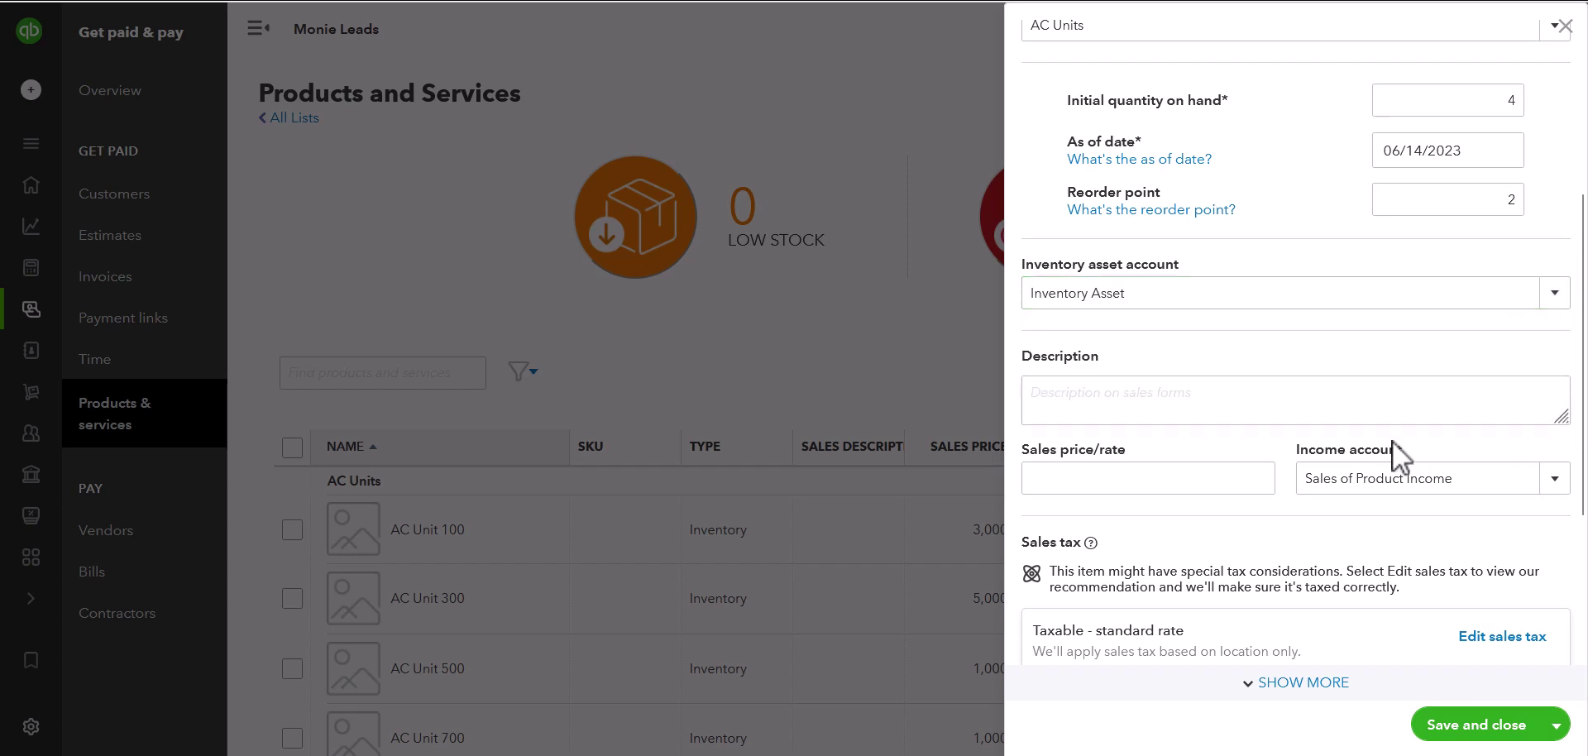
# - Set the product's sales price to 1,000.00, leaving the sales description blank
pyautogui.scroll(-1, 1392, 441)
pyautogui.click(1131, 375)
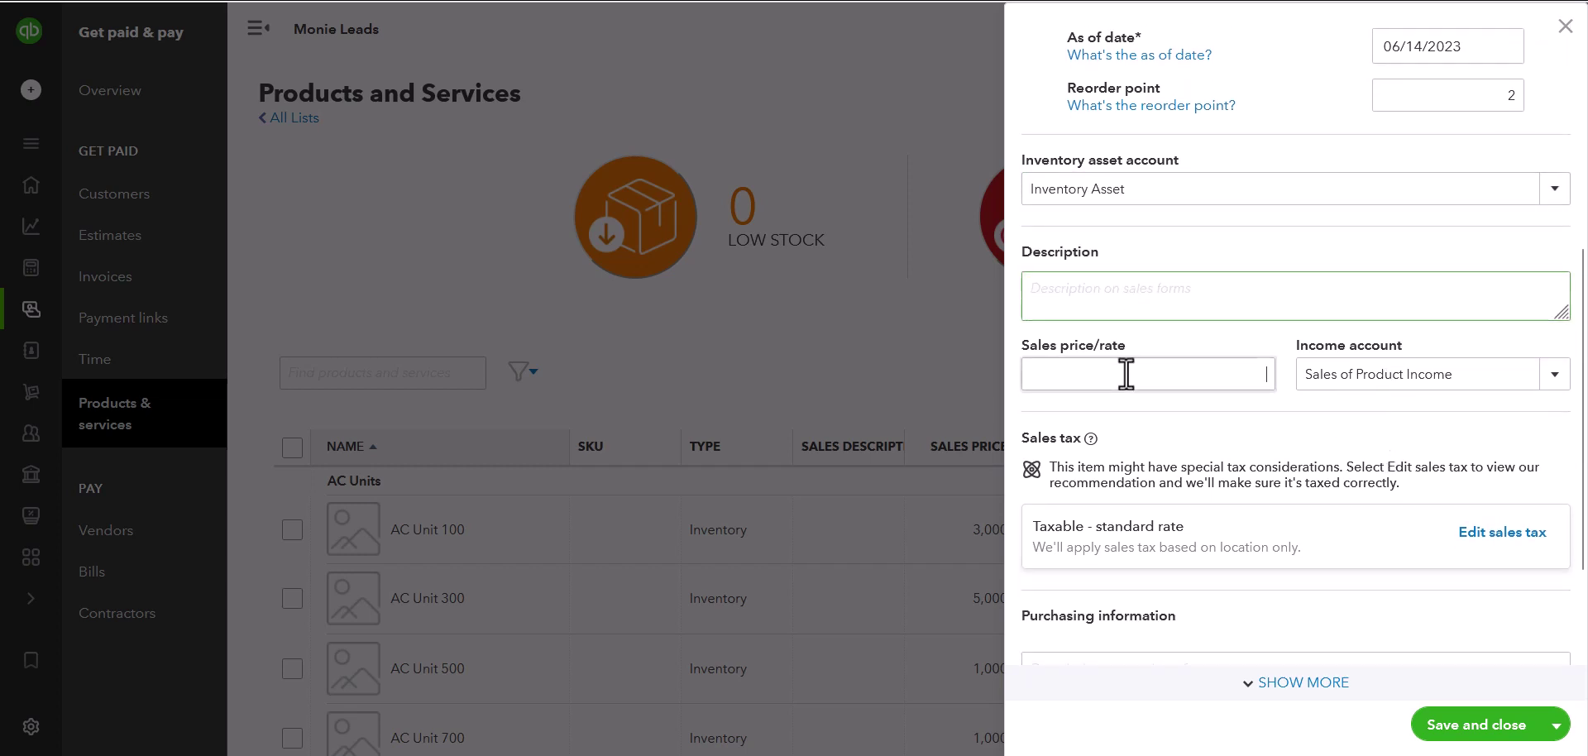
pyautogui.click(1103, 305)
pyautogui.click(1111, 370)
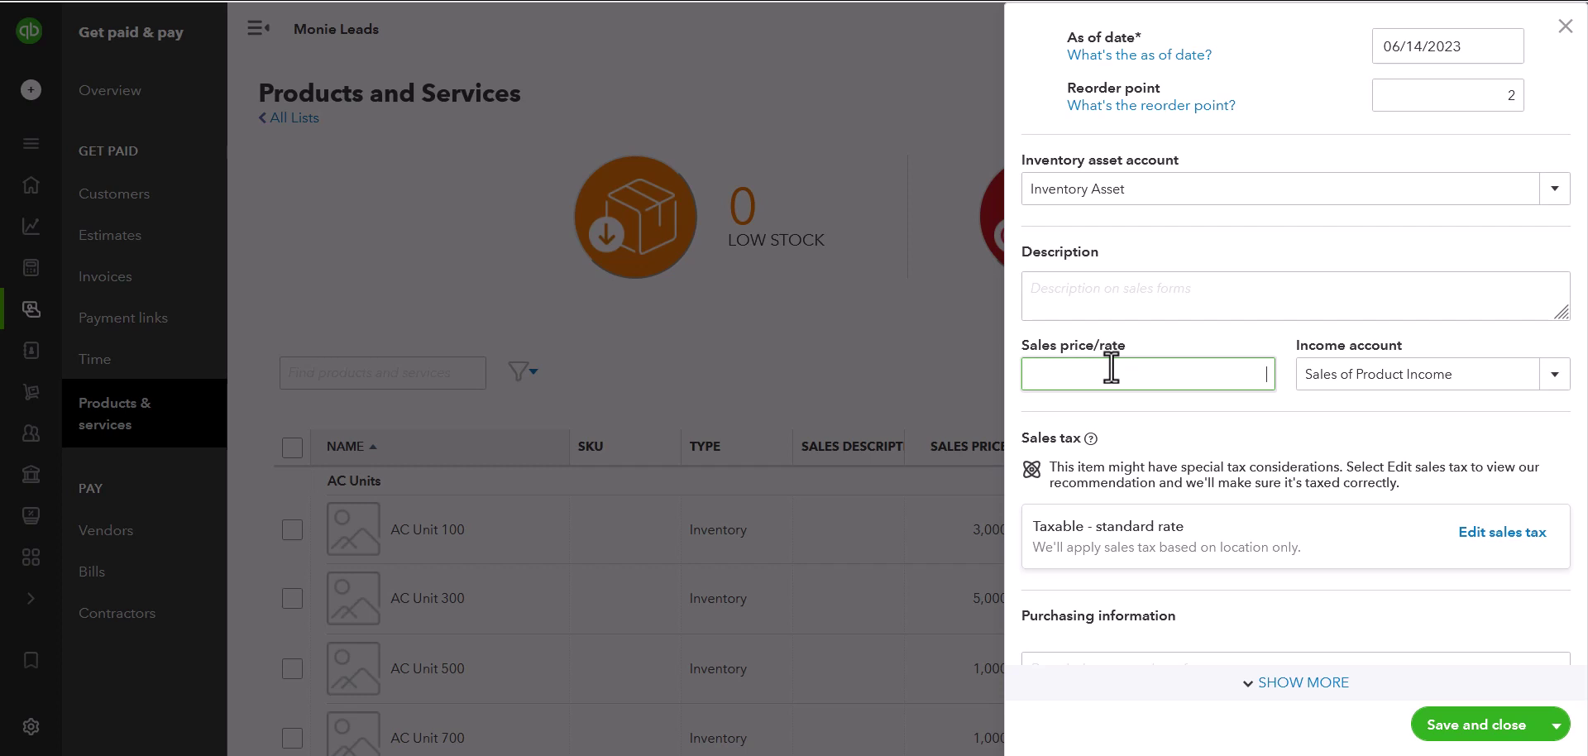
pyautogui.write('1000.00')
pyautogui.press('Tab')
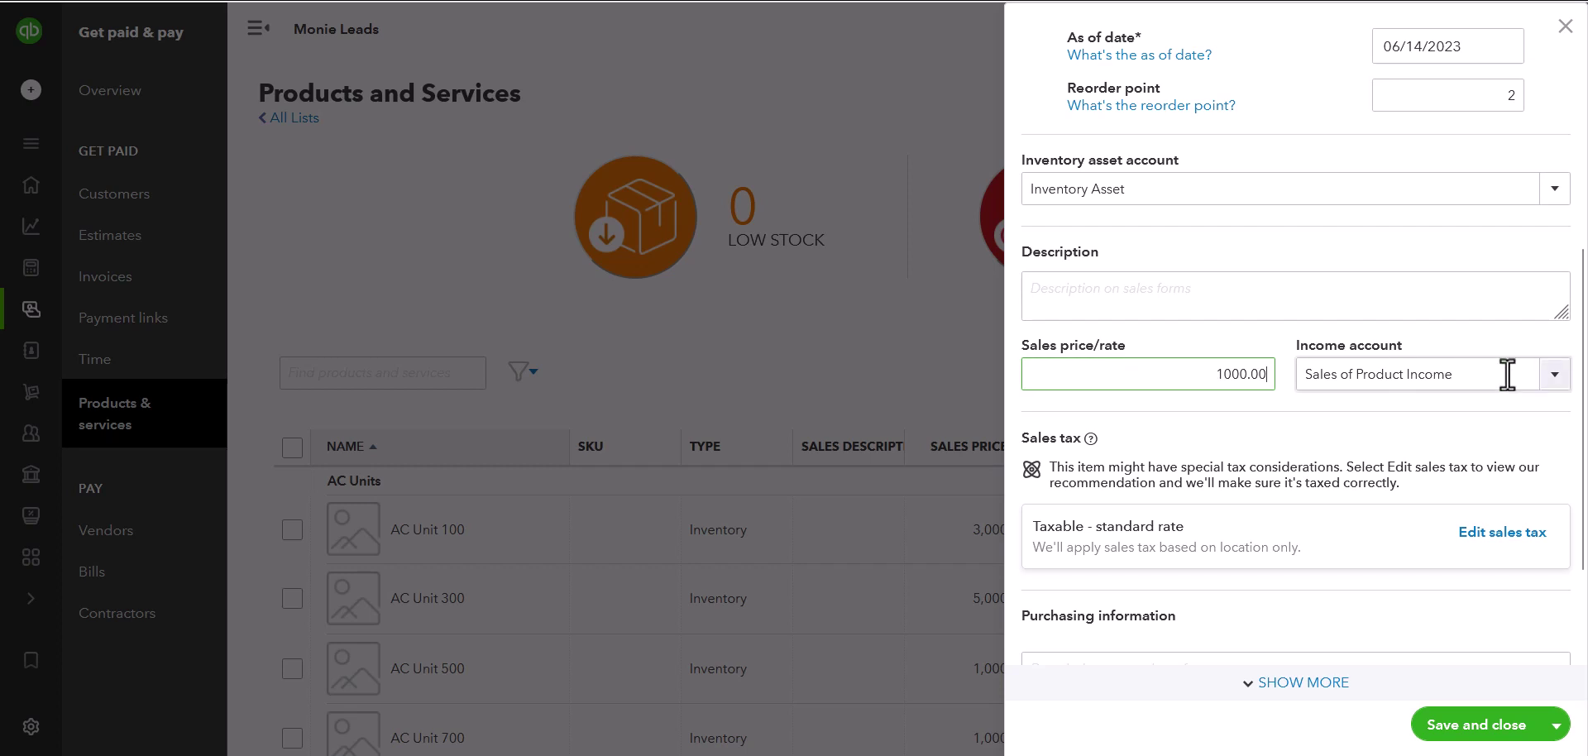
# - Choose Sales of Product Income as the product's income account
pyautogui.click(1566, 382)
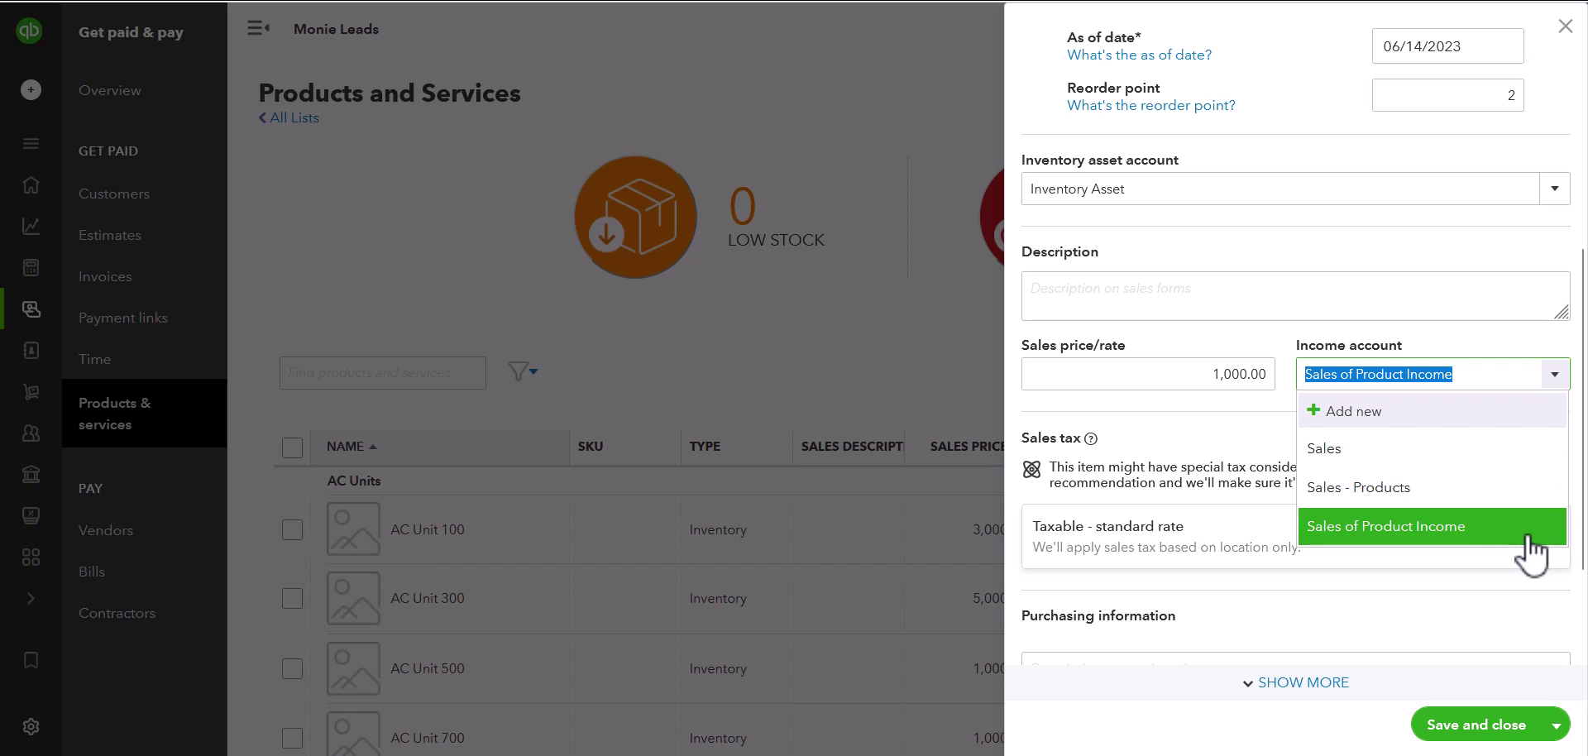
pyautogui.click(1397, 550)
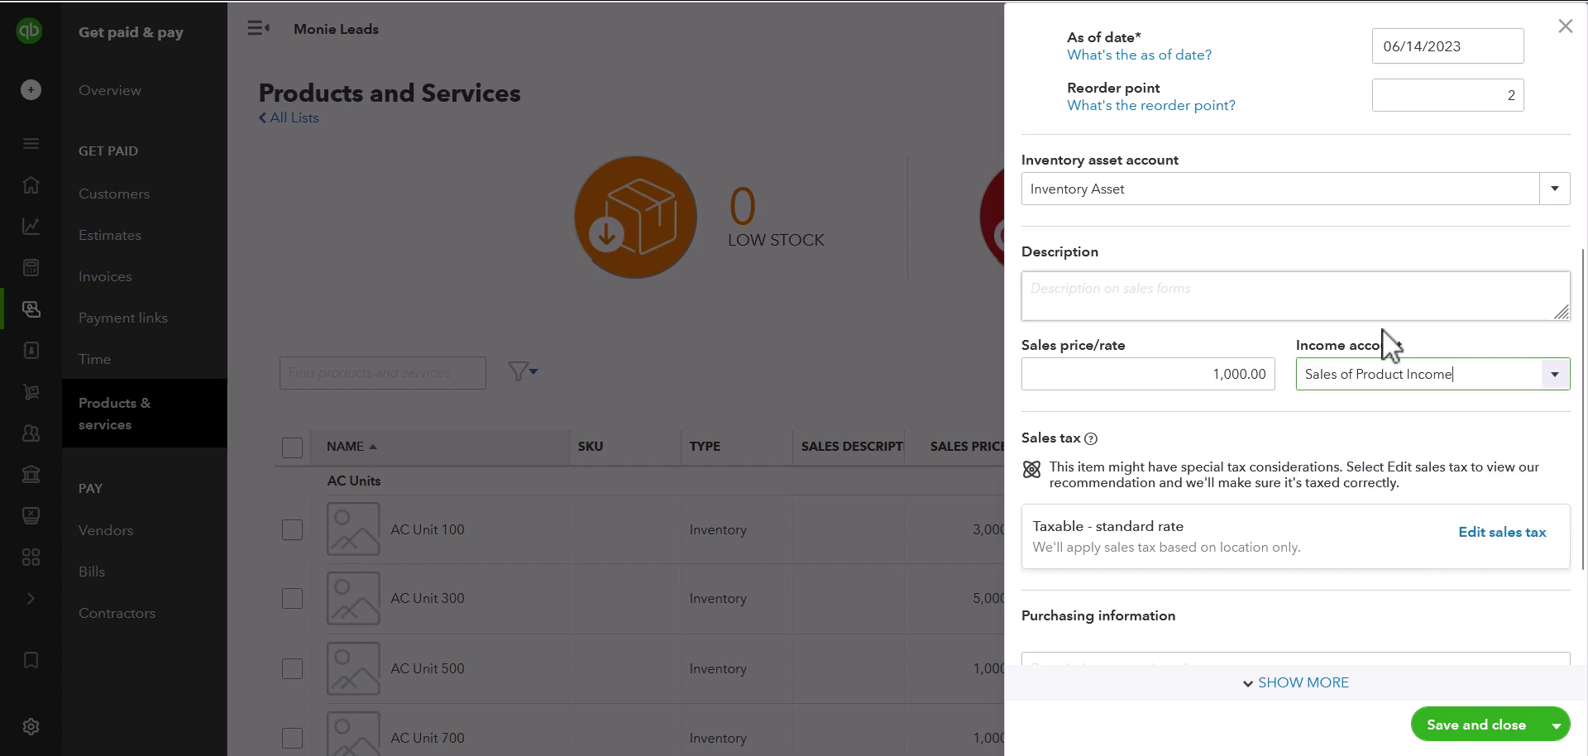
pyautogui.click(1553, 376)
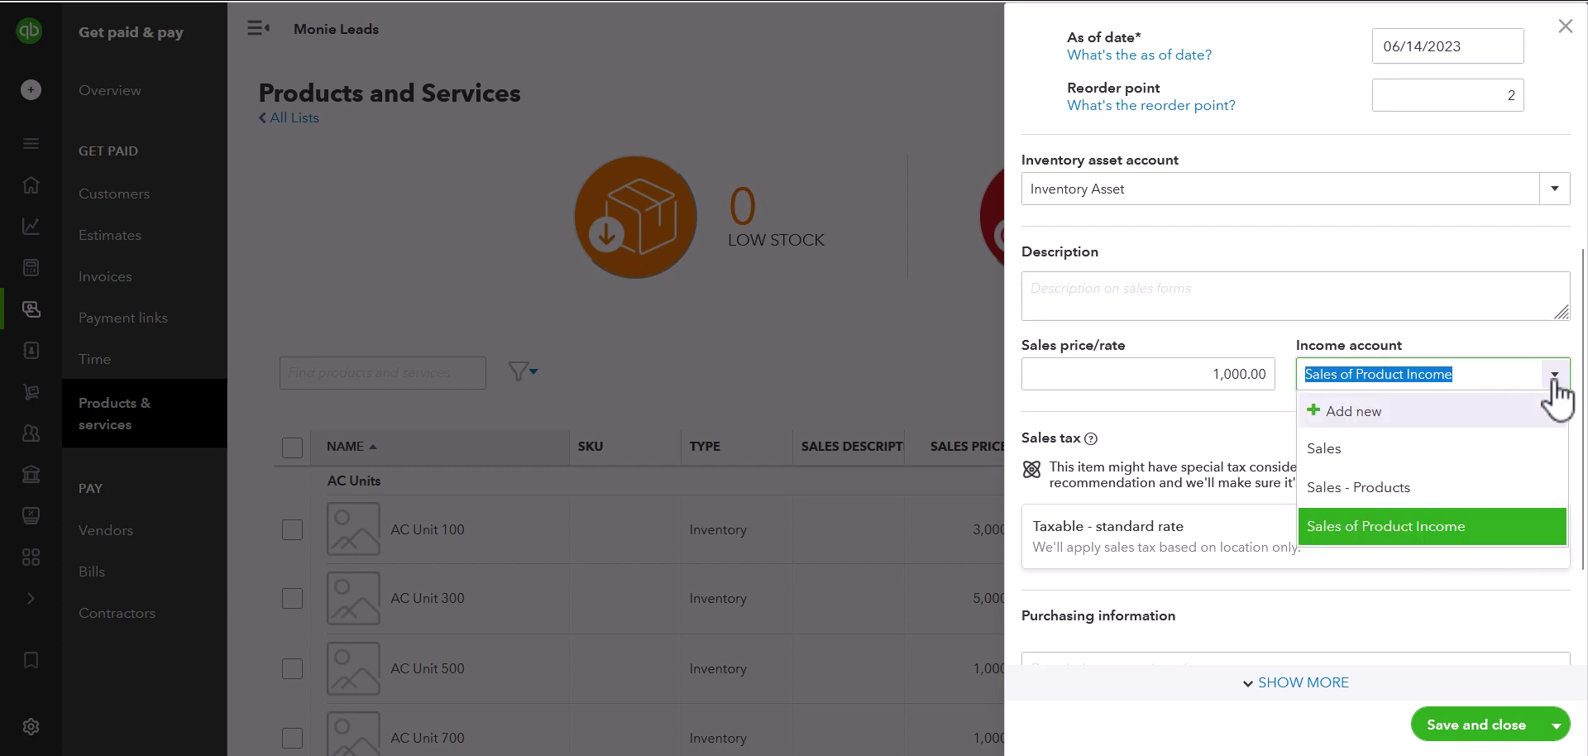
pyautogui.click(1553, 379)
# - Set Wholesale Supply Company as the product's preferred vendor, leaving the purchase description blank
pyautogui.scroll(-3, 1472, 541)
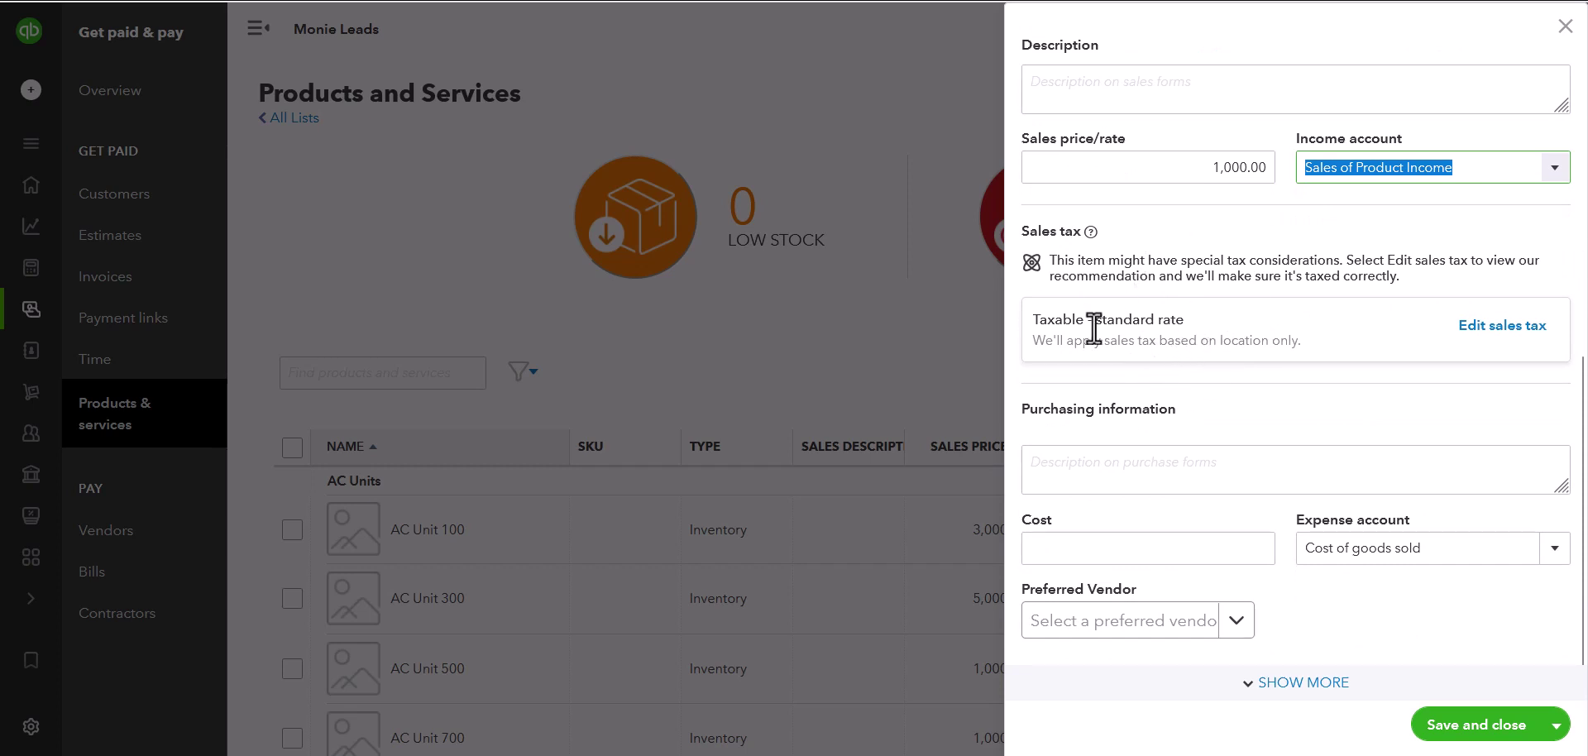
pyautogui.click(1492, 323)
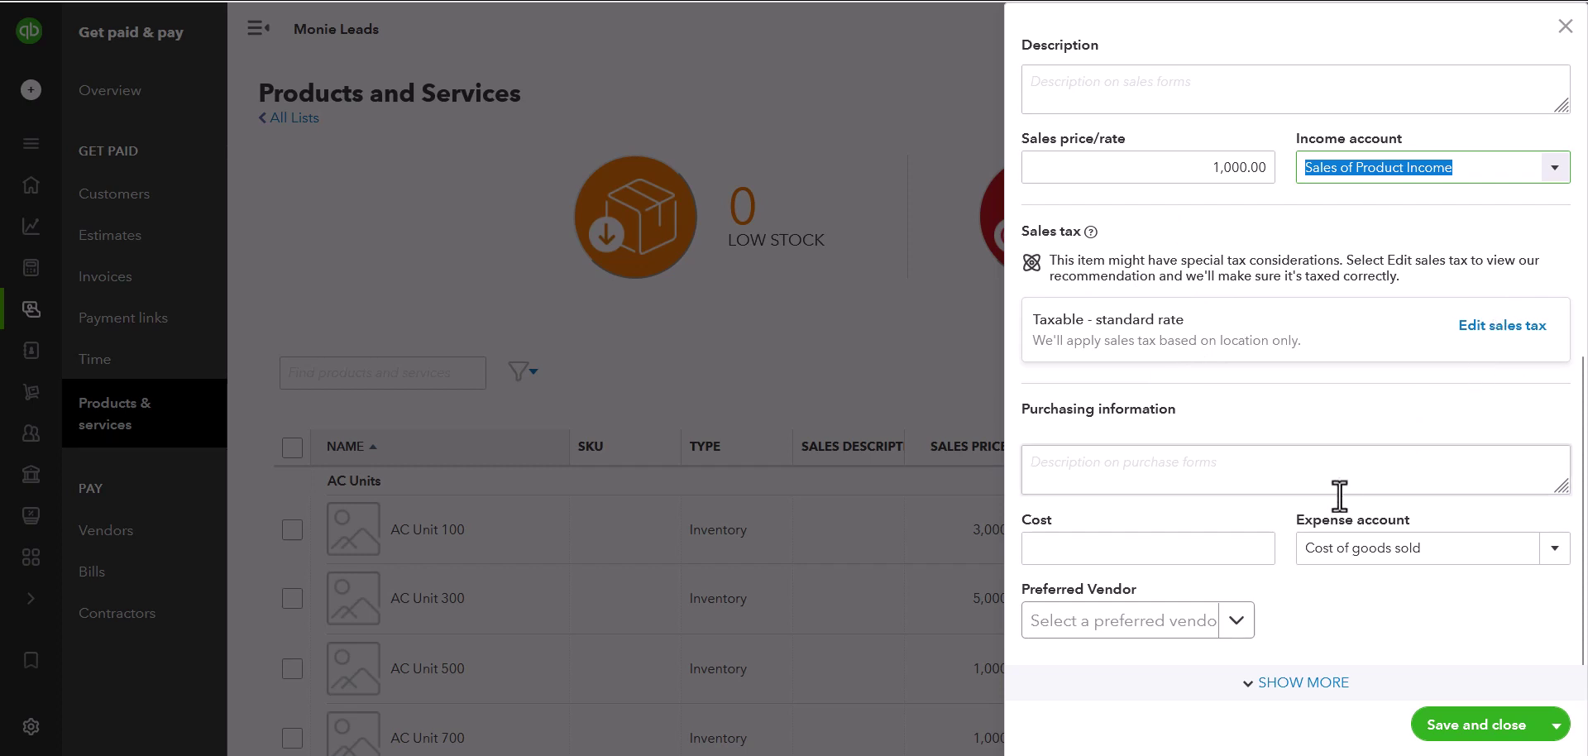
pyautogui.click(1116, 478)
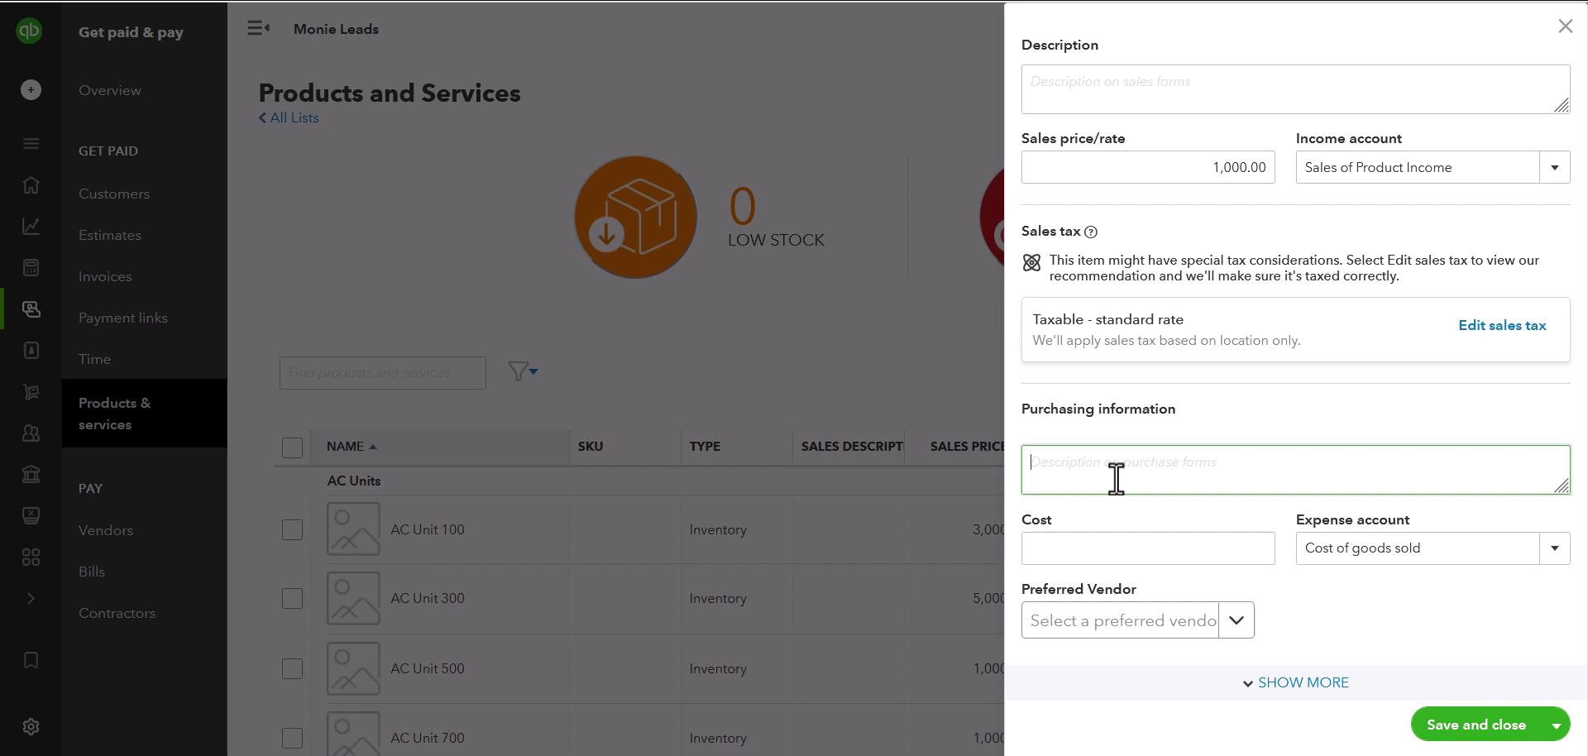
pyautogui.moveTo(1025, 608); pyautogui.dragTo(1163, 590)
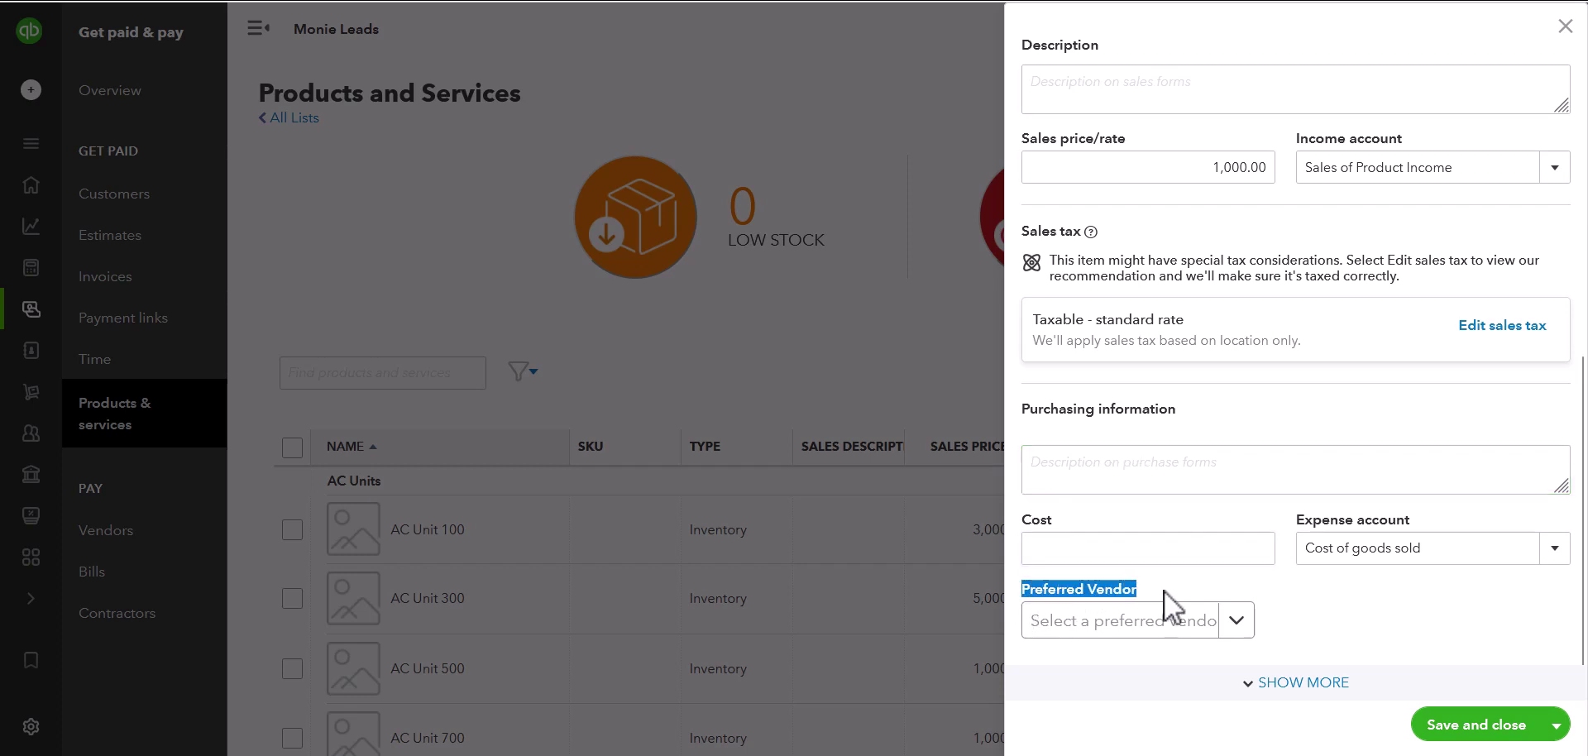
pyautogui.click(1166, 547)
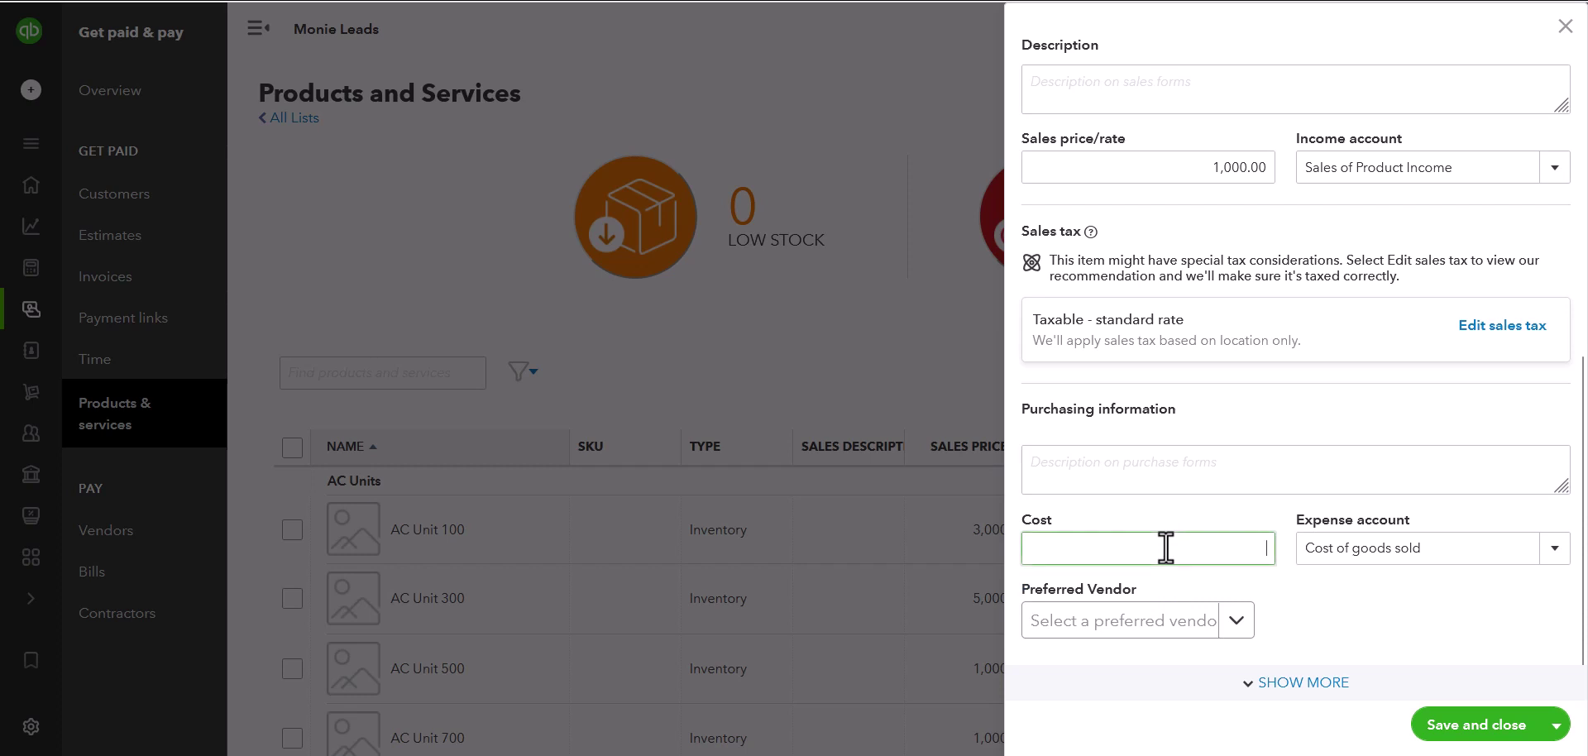
pyautogui.click(1235, 622)
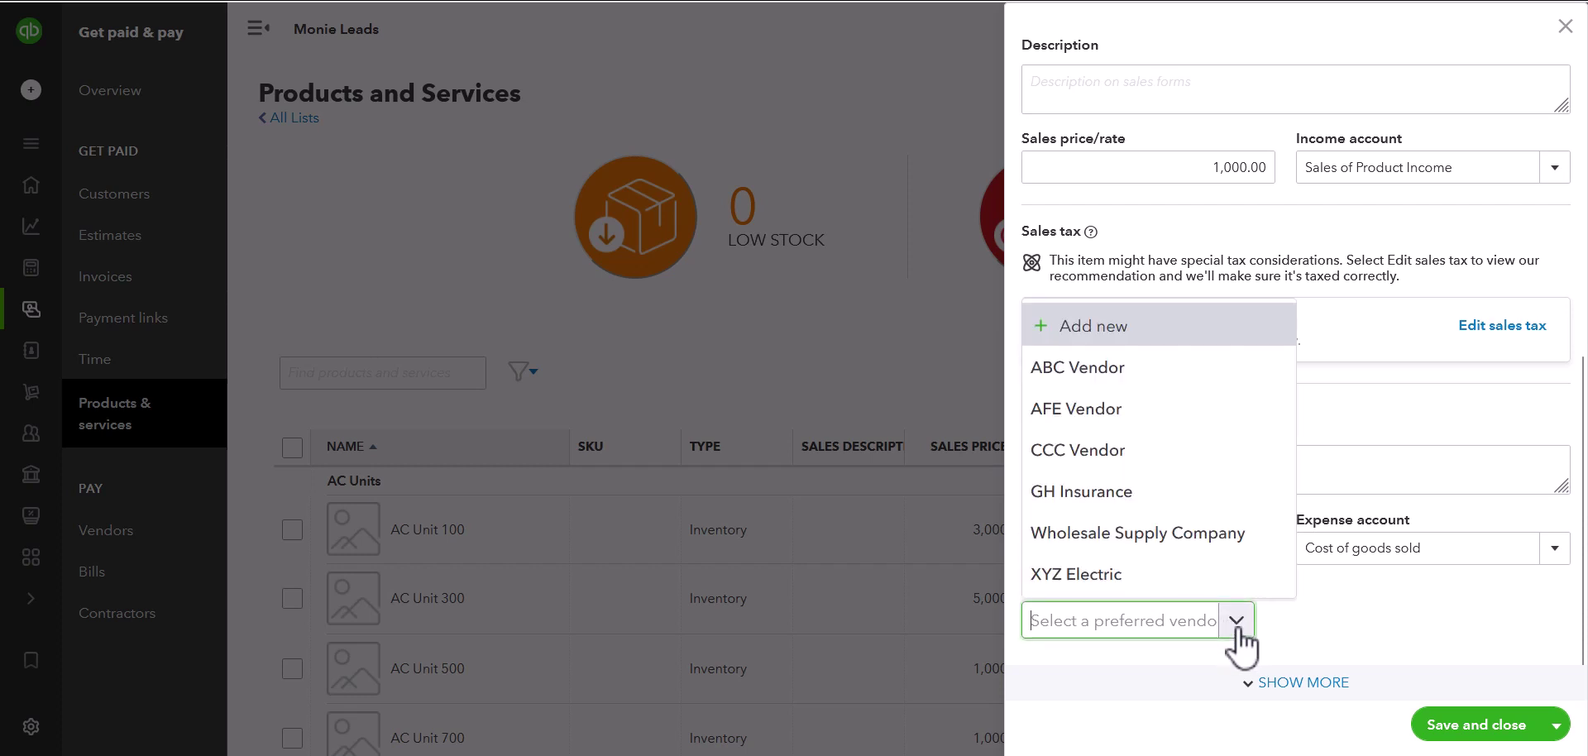
pyautogui.click(1204, 533)
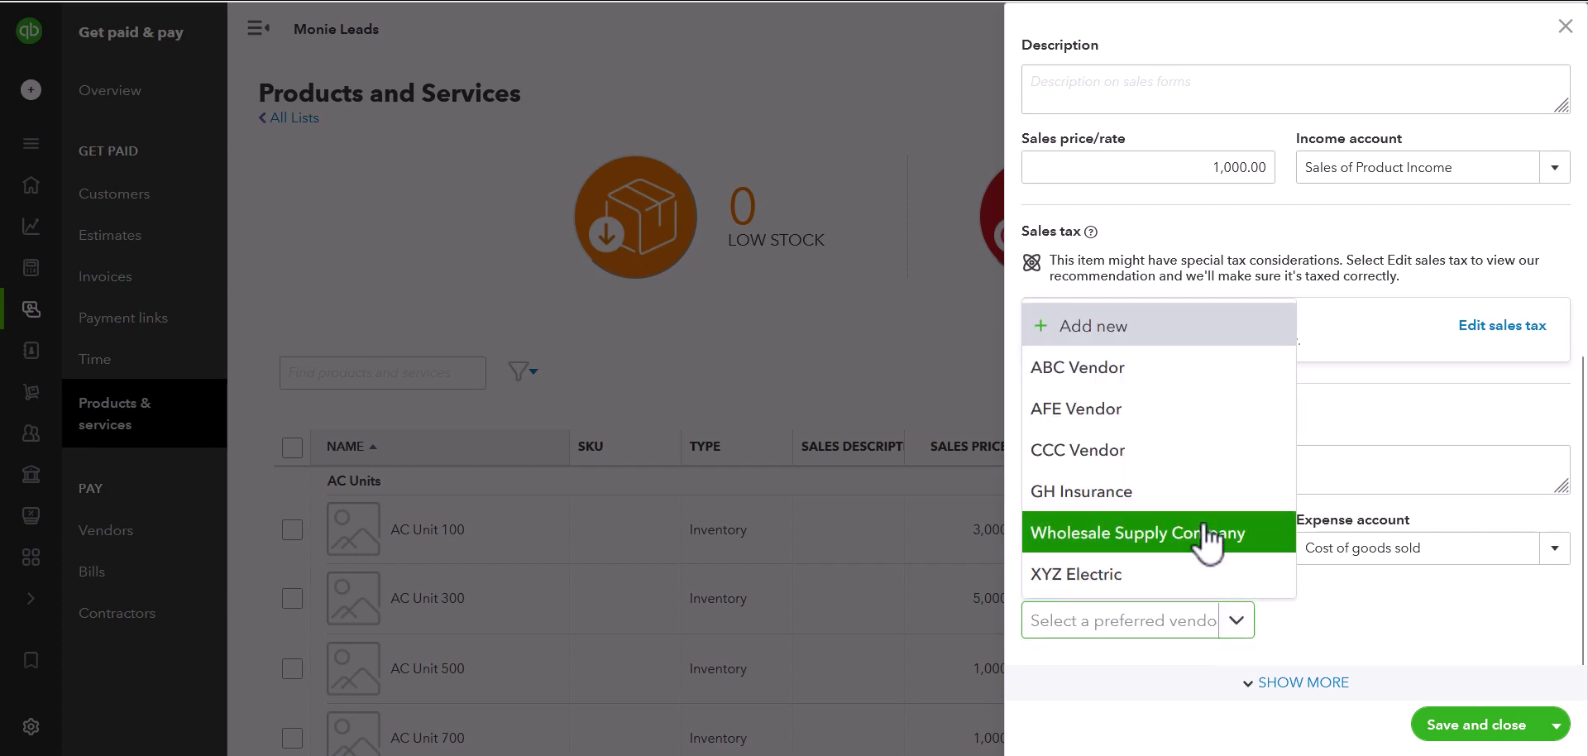
# - Set the product's cost to 500.00, keeping Cost of goods sold as the expense account
pyautogui.click(1197, 553)
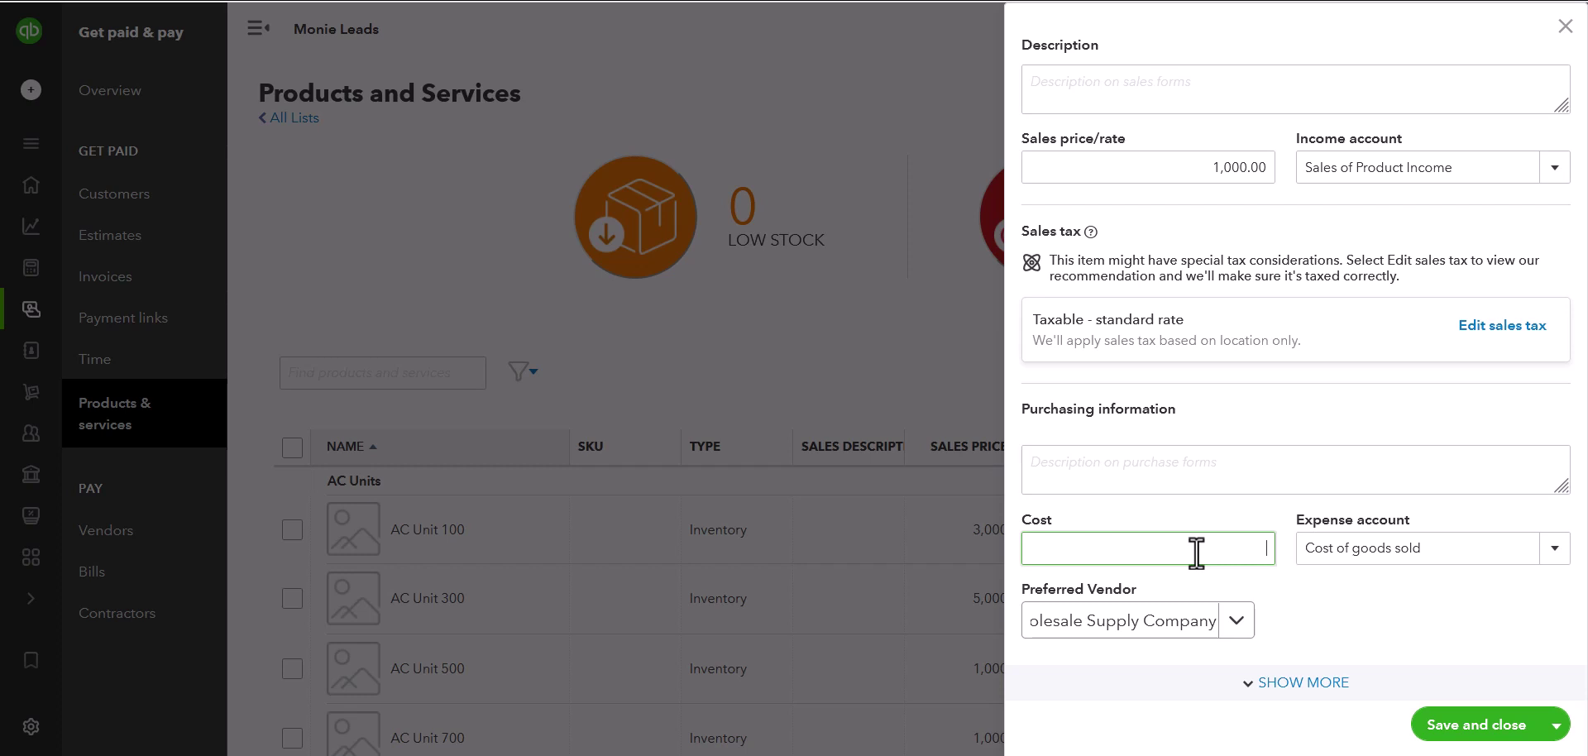
pyautogui.write('500.00')
pyautogui.press('Tab')
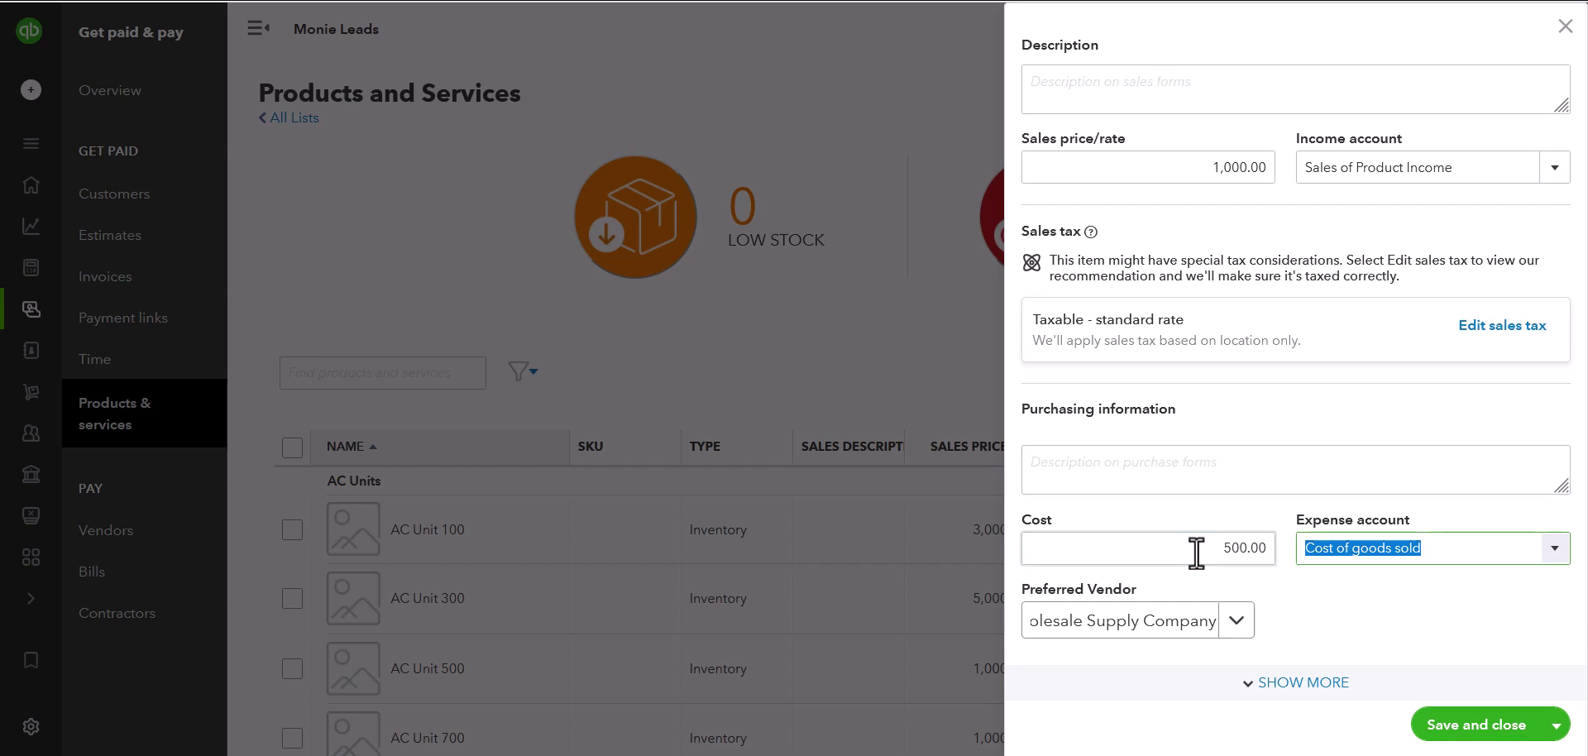
pyautogui.click(1552, 592)
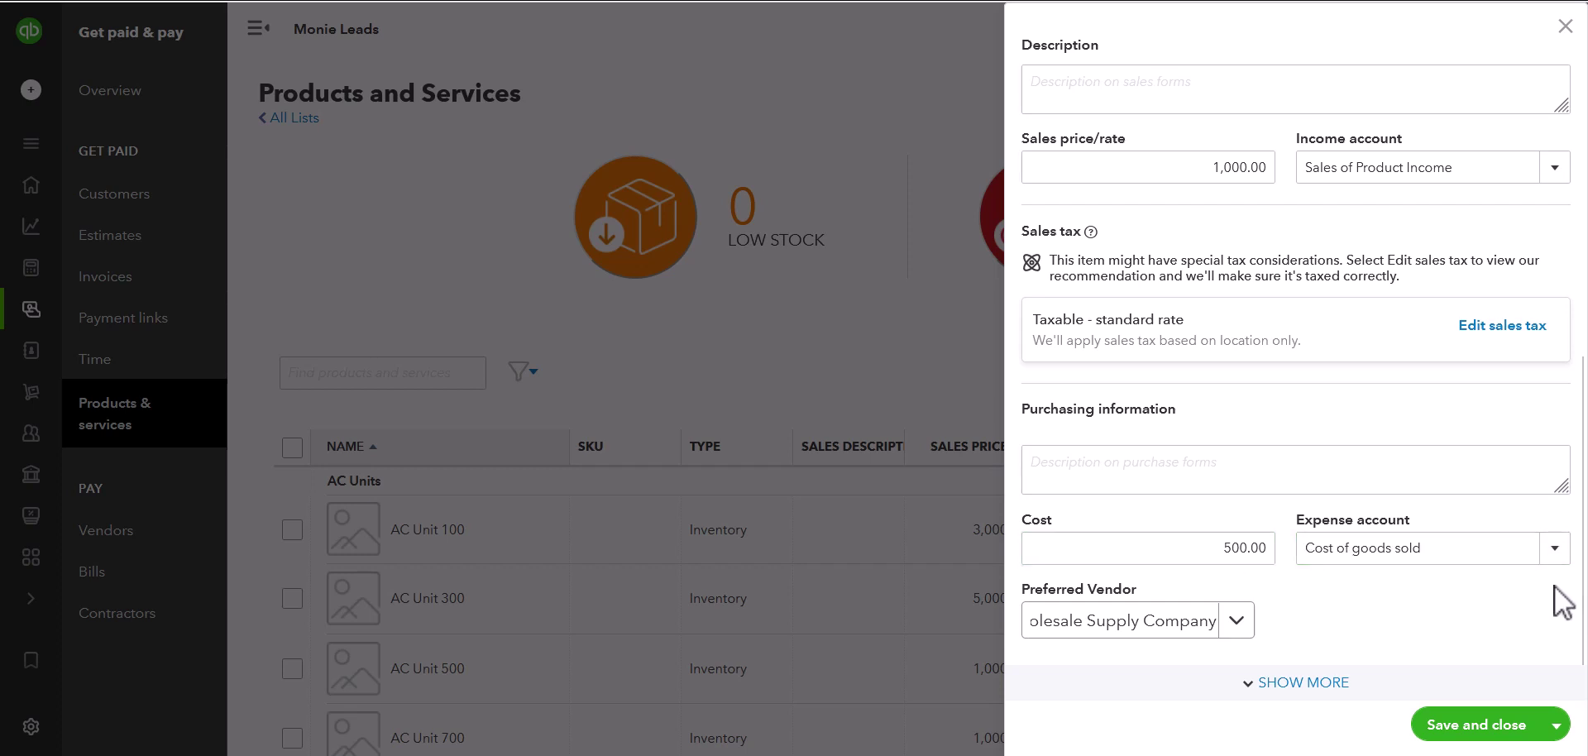
pyautogui.click(1555, 548)
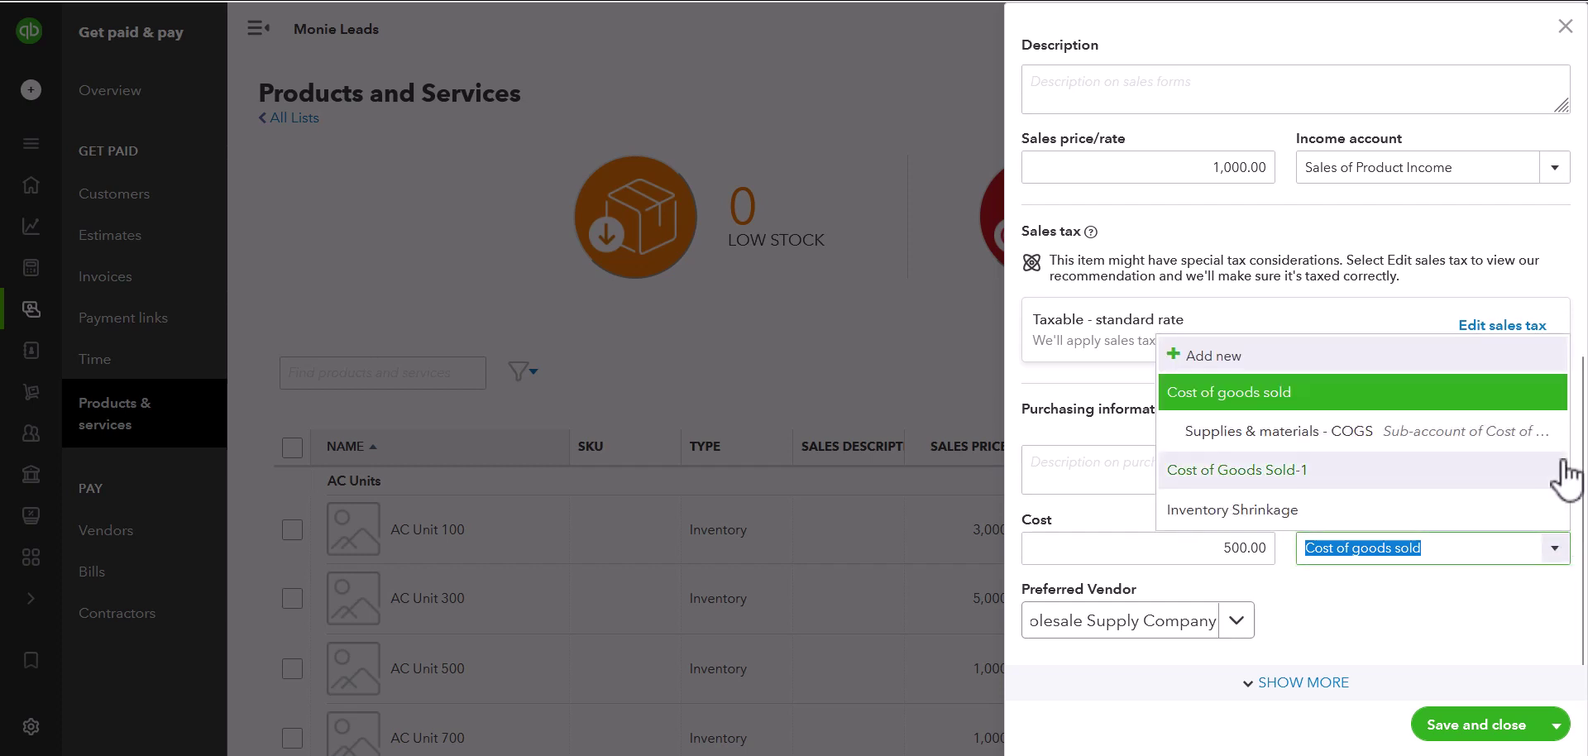
pyautogui.click(1570, 606)
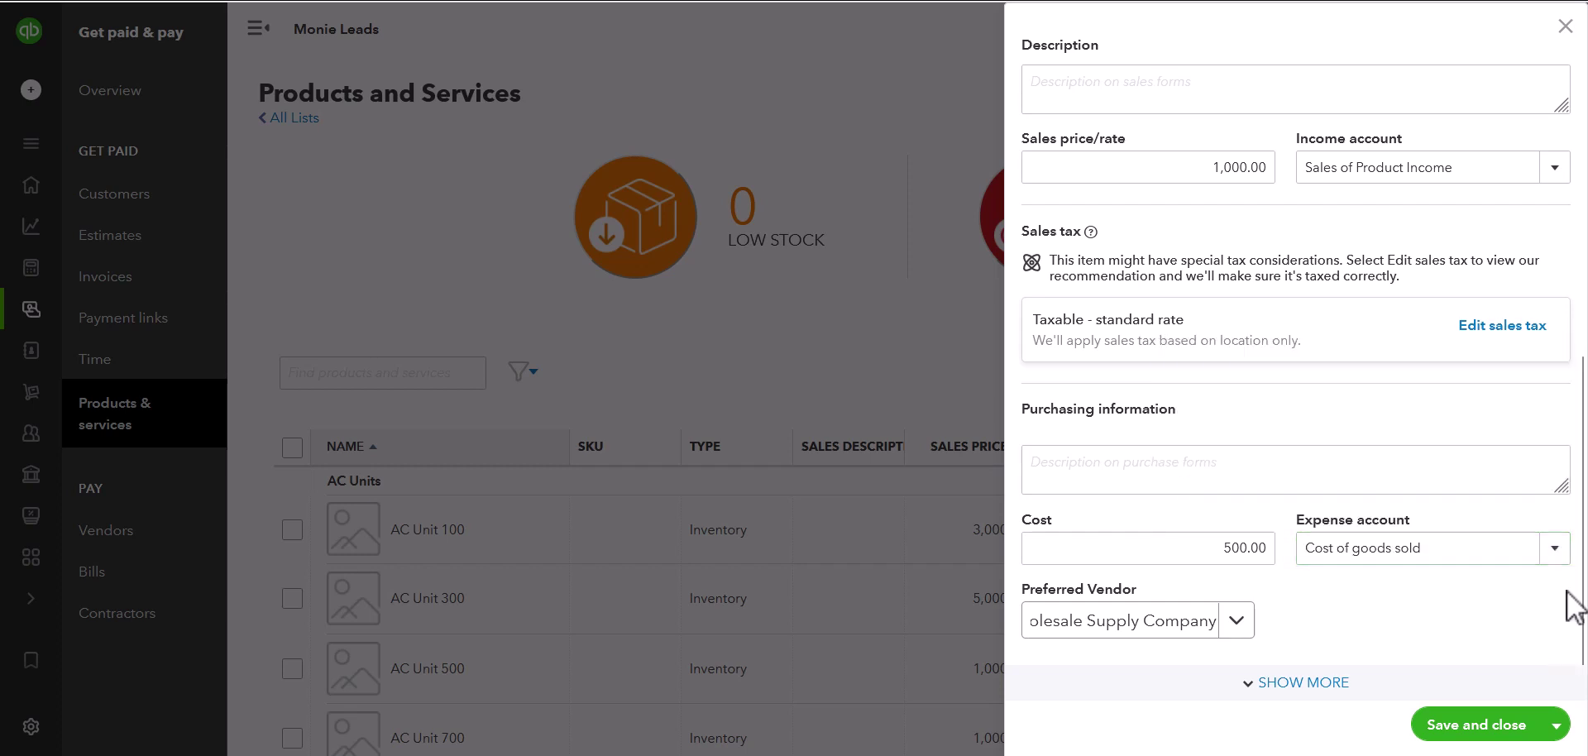
pyautogui.click(1556, 549)
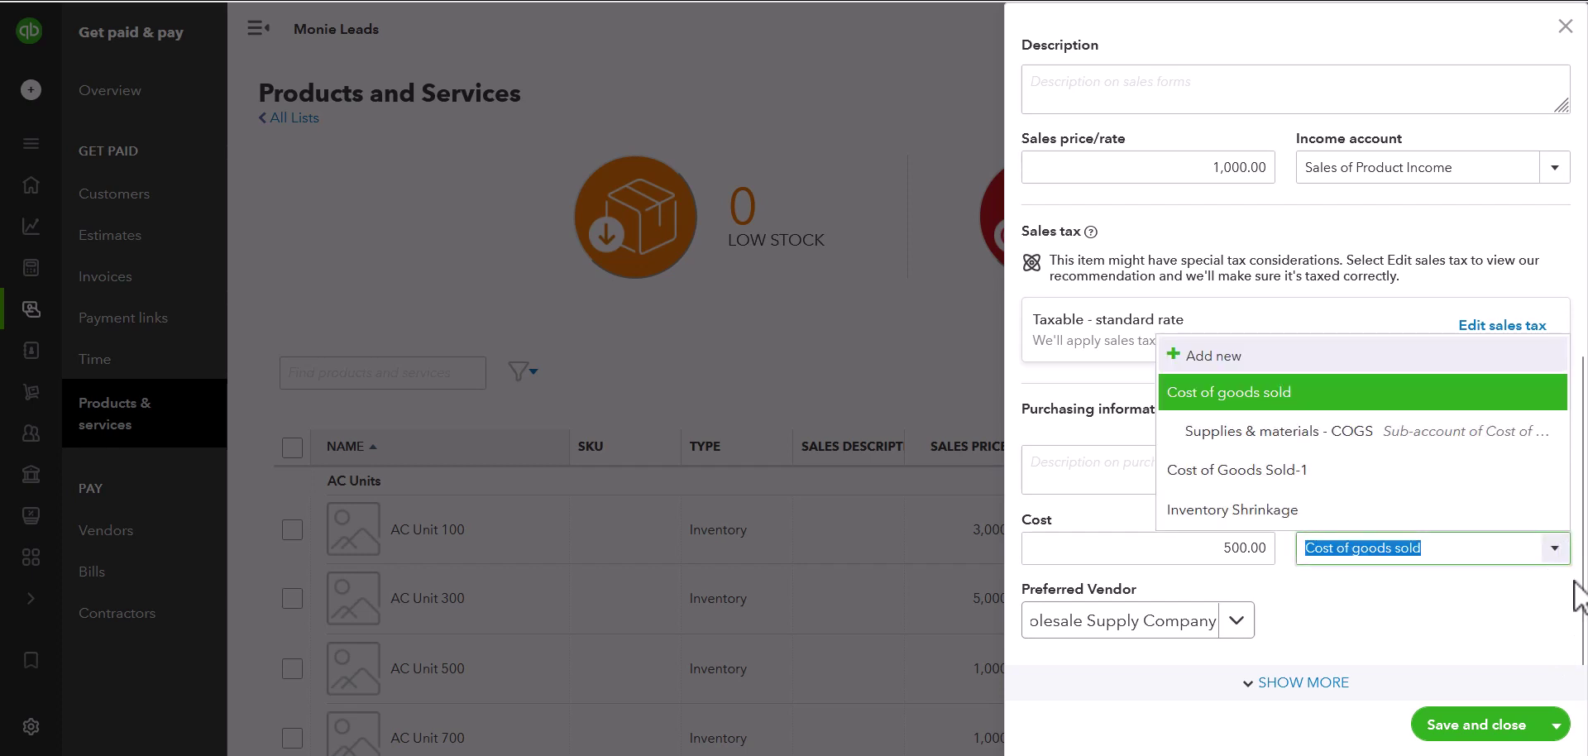
pyautogui.click(1436, 593)
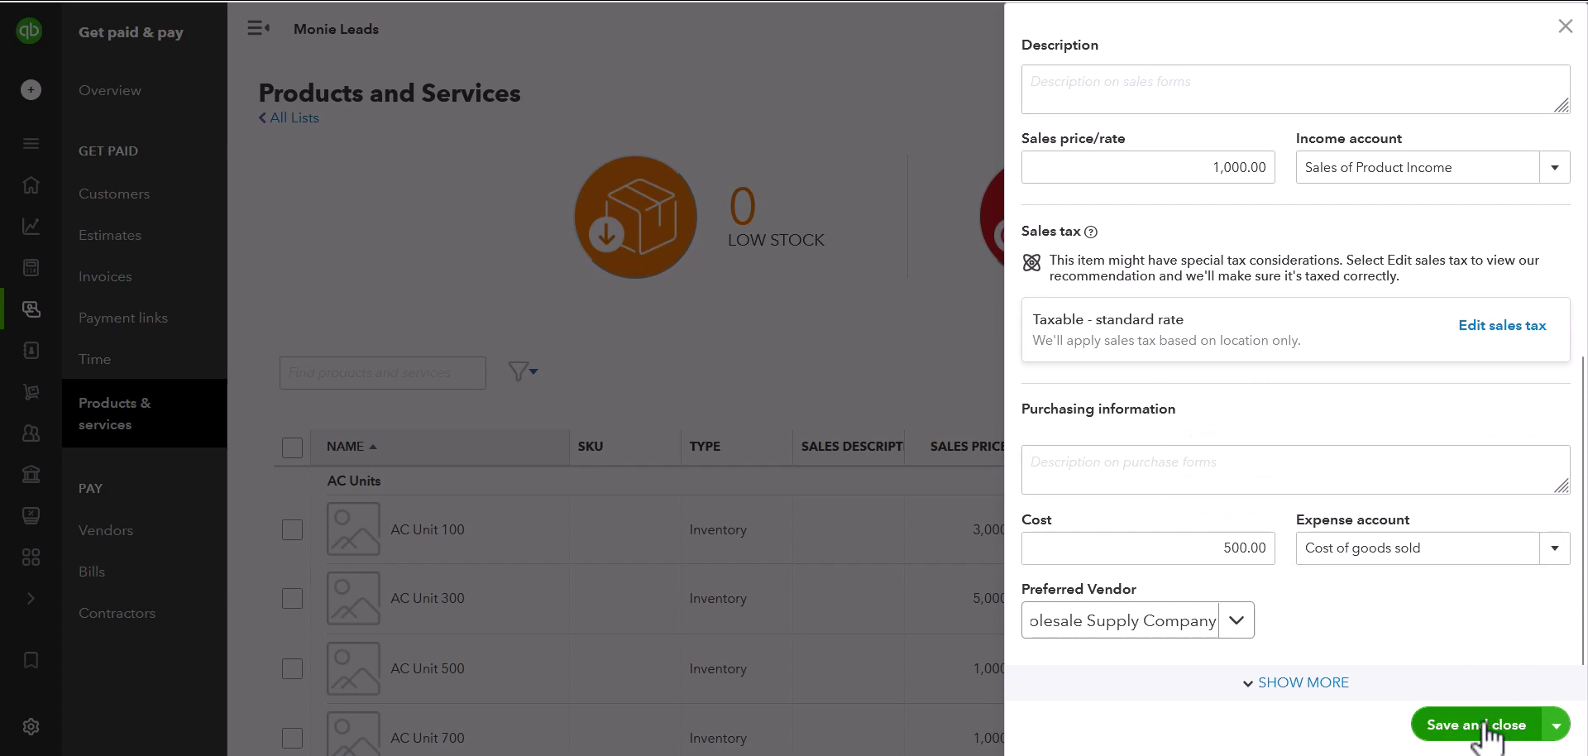
# - Review the entered details of the new AC Unit 9000 product, and save and close it
pyautogui.scroll(10, 1481, 653)
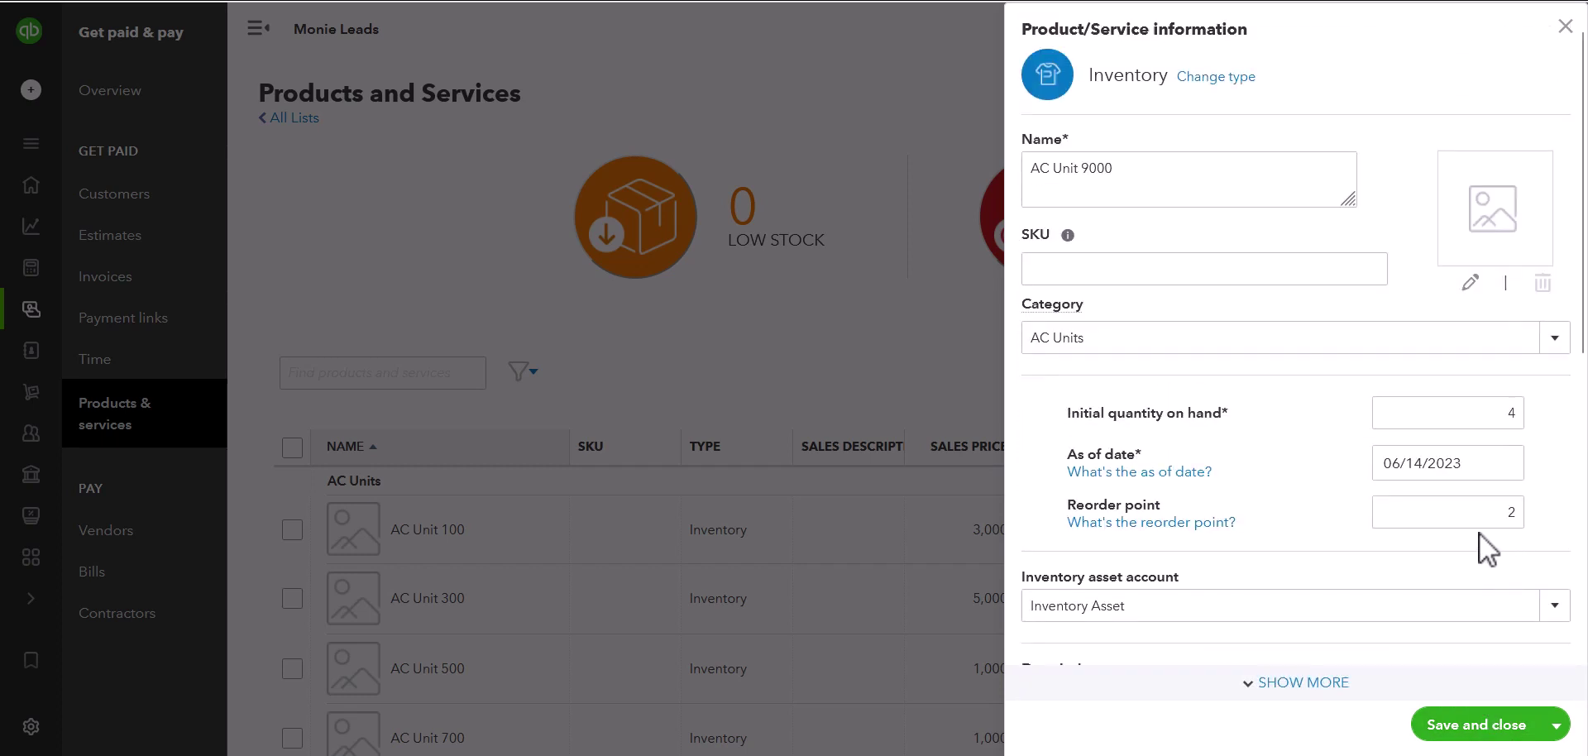
pyautogui.scroll(-10, 1482, 561)
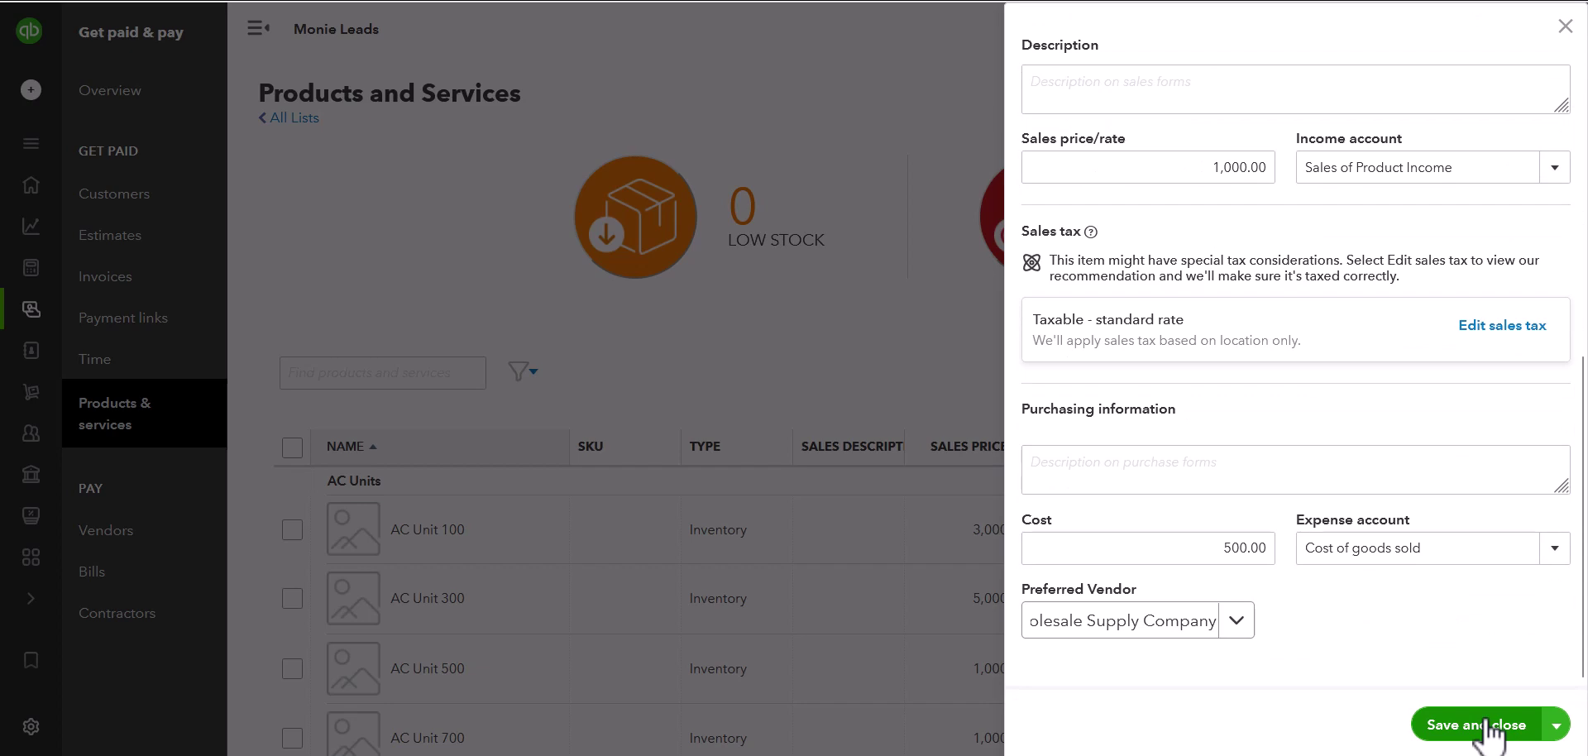
pyautogui.click(1484, 722)
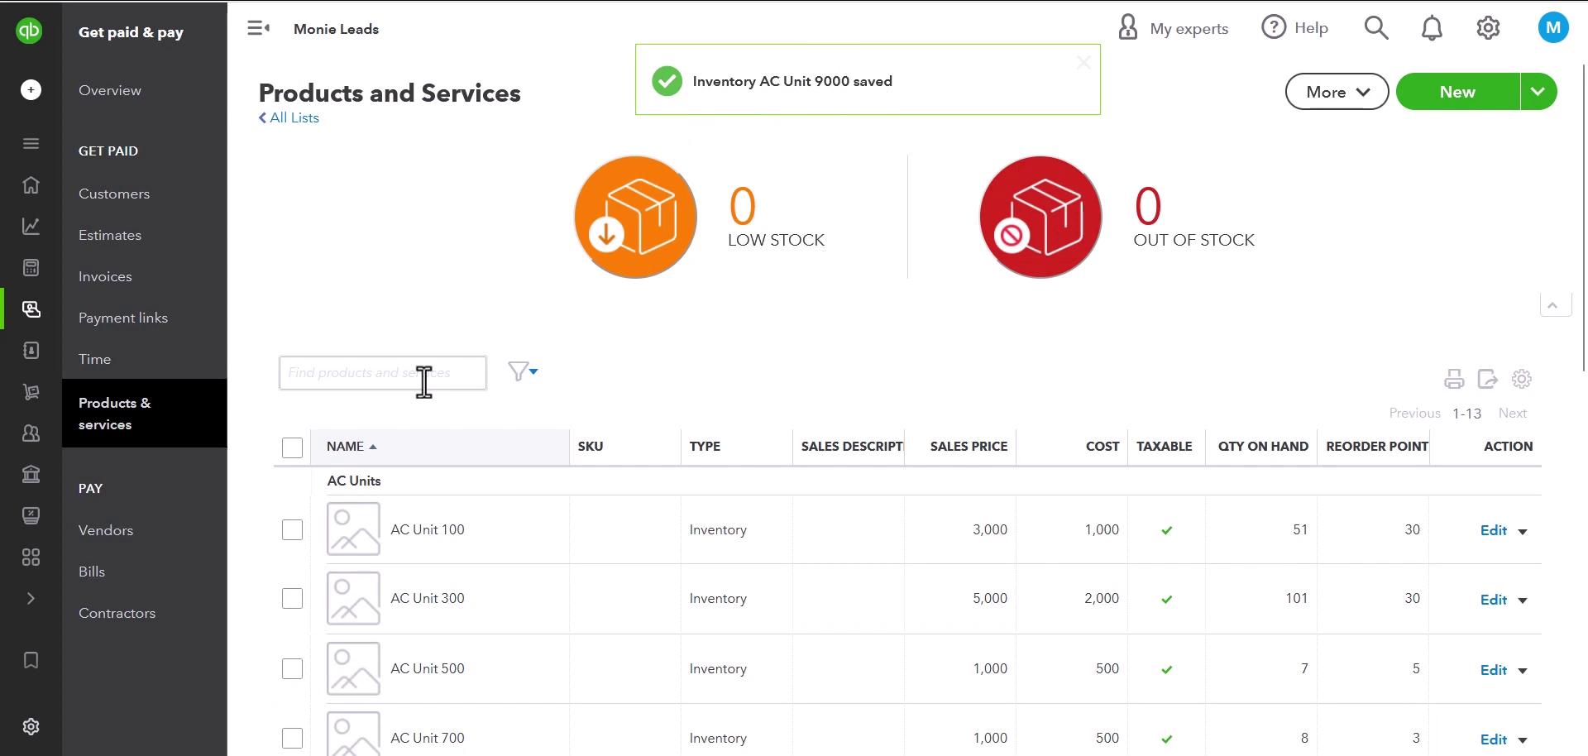
# - Examine the AC Unit 9000 entry in the product list and the additional actions available for it
pyautogui.scroll(-4, 468, 557)
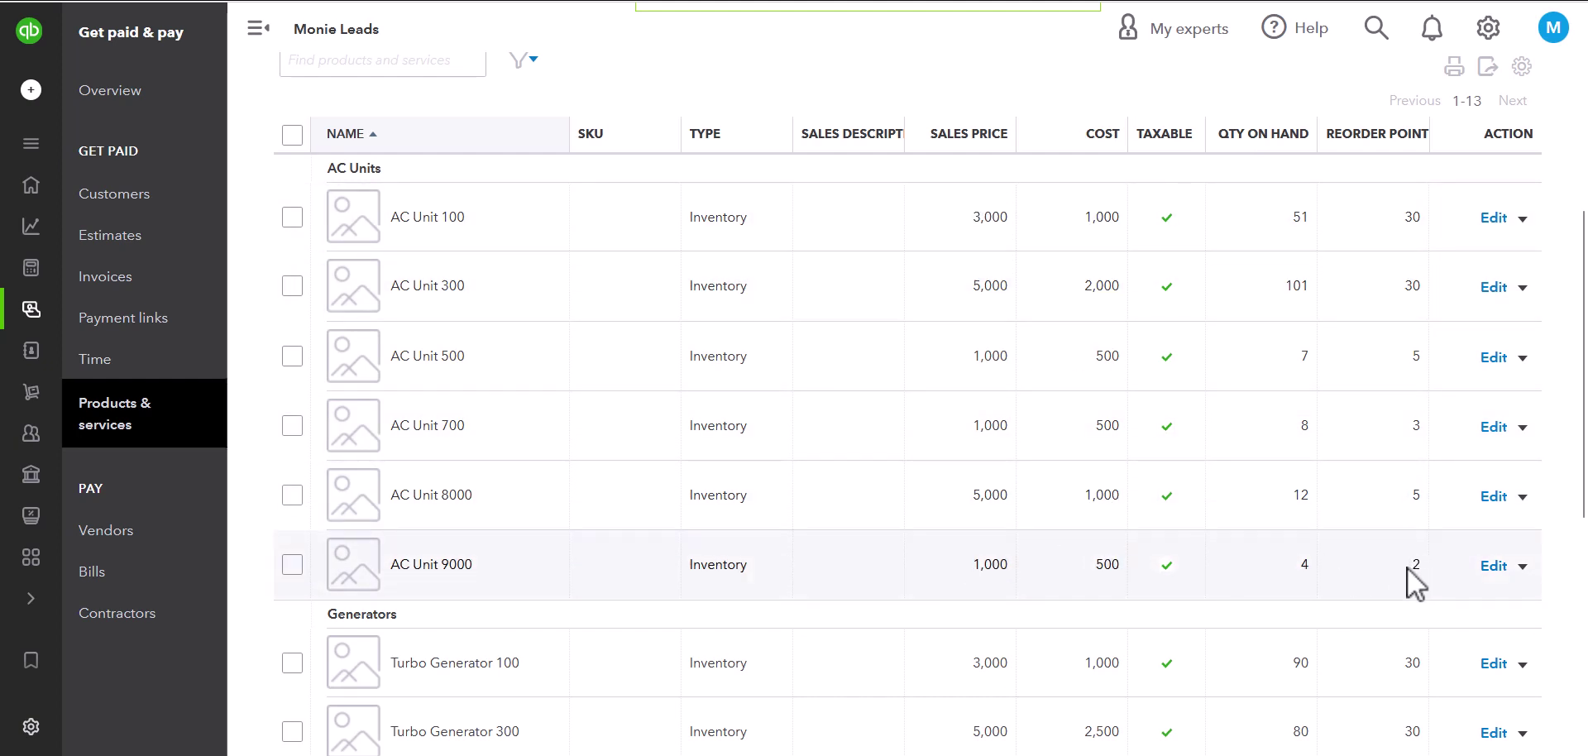
pyautogui.click(1522, 568)
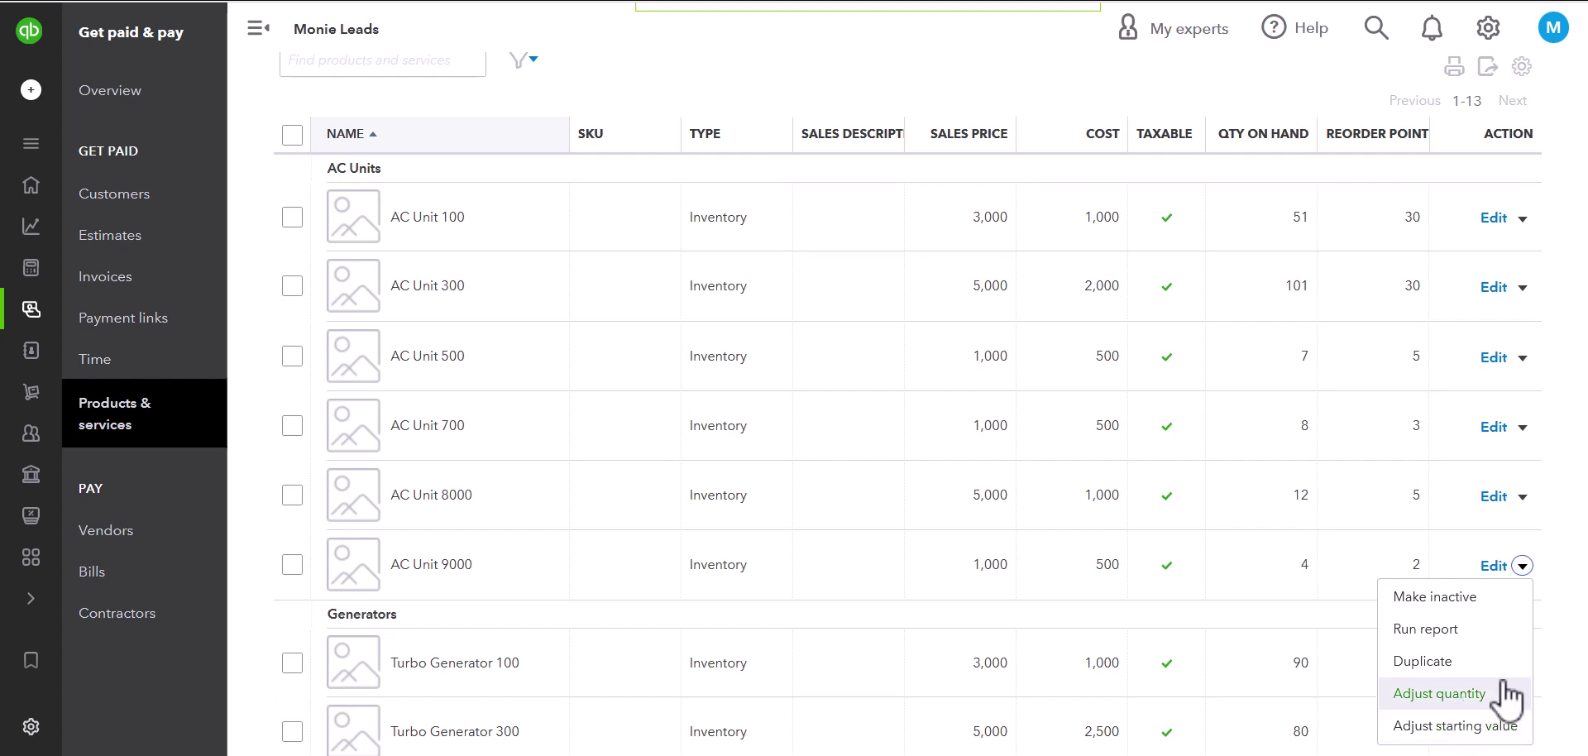
pyautogui.click(1565, 565)
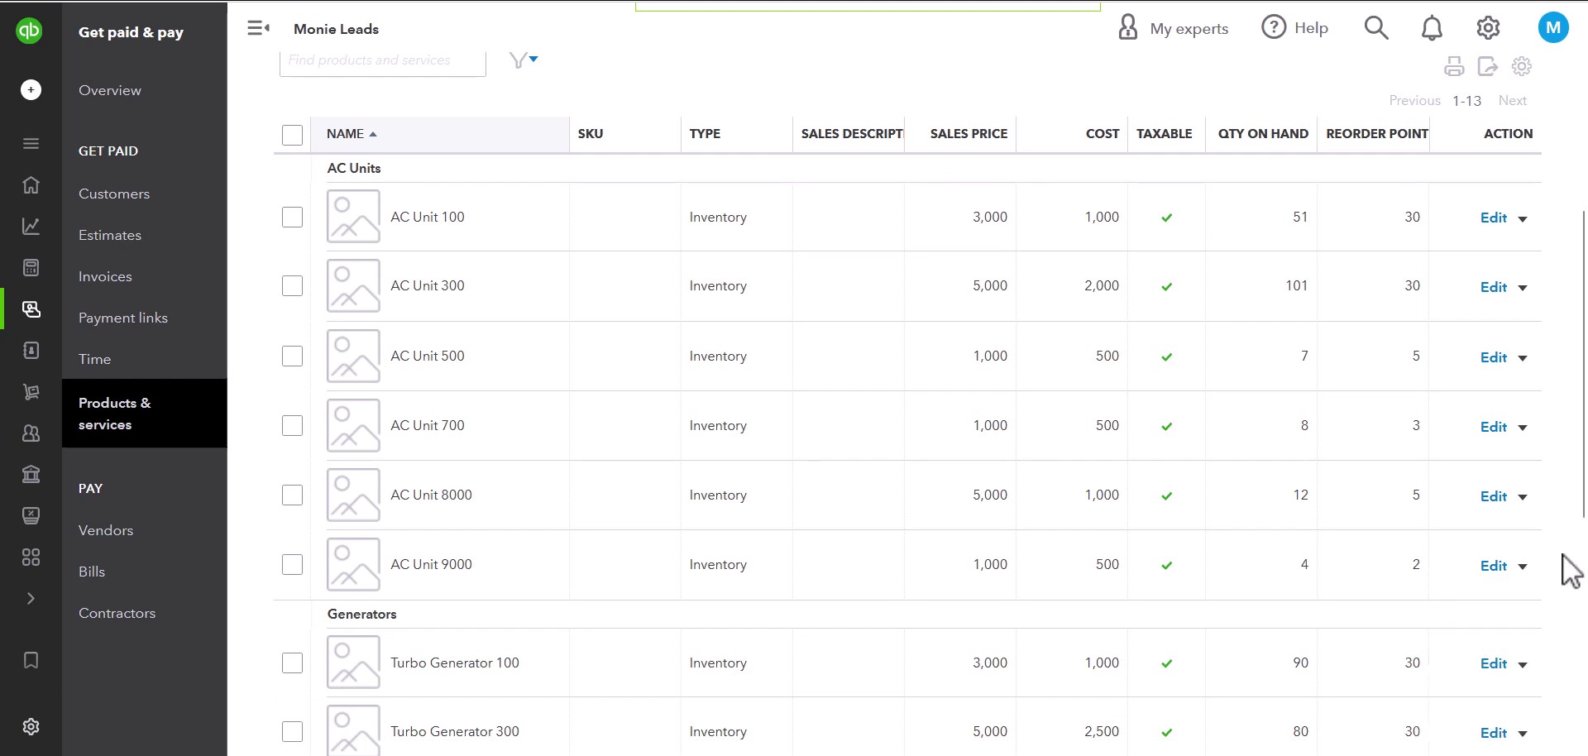
pyautogui.click(1522, 567)
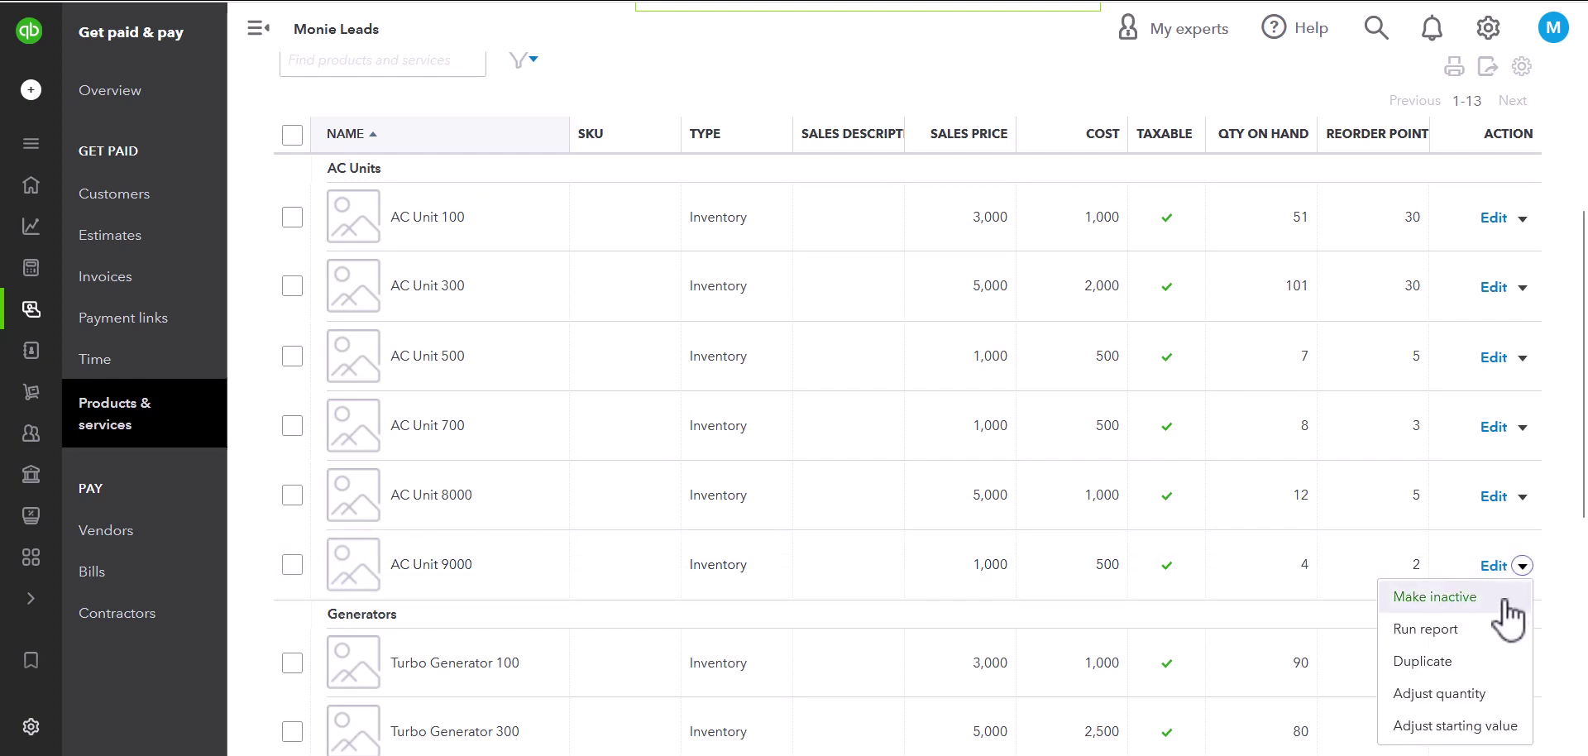
pyautogui.click(1521, 564)
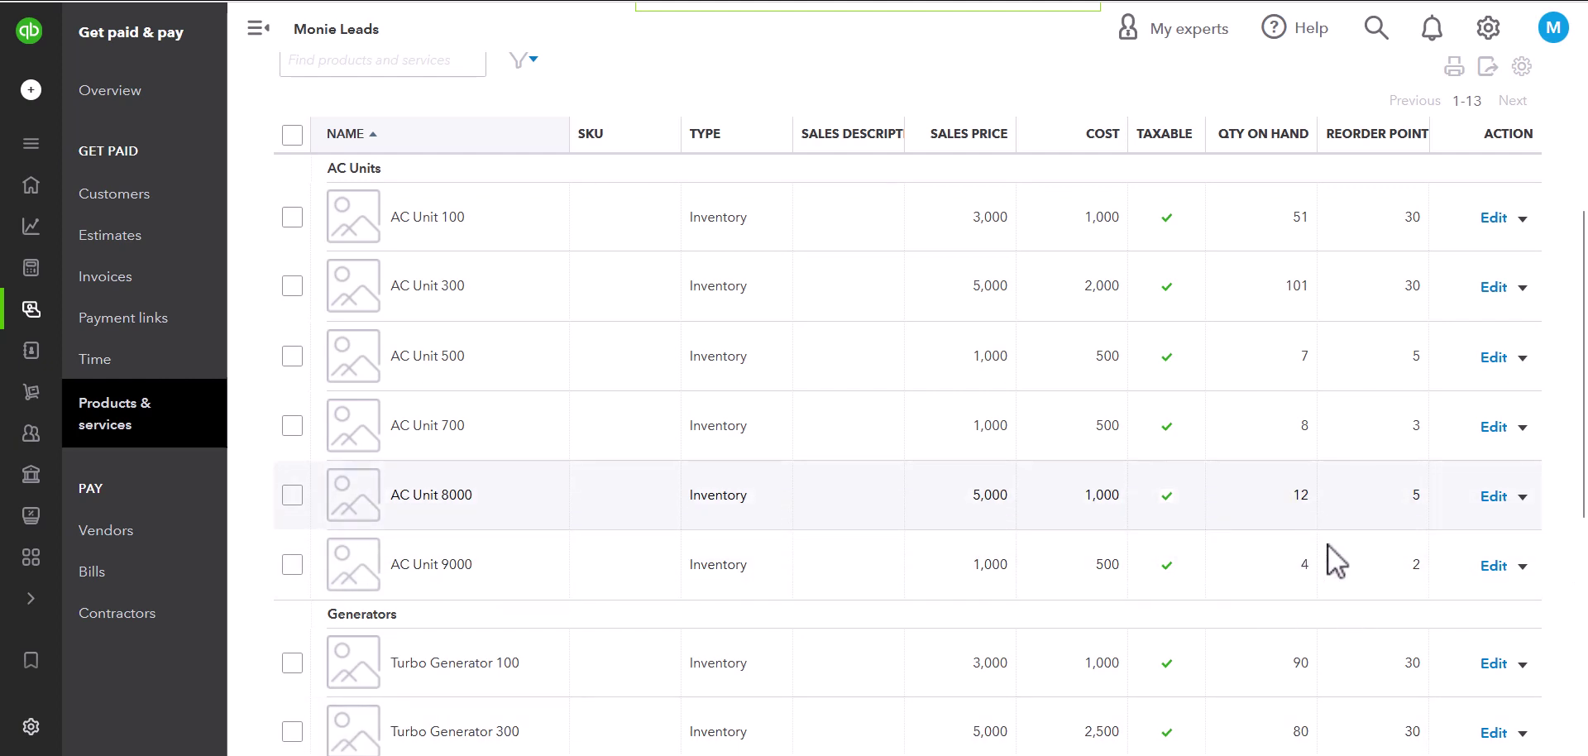
pyautogui.click(1521, 566)
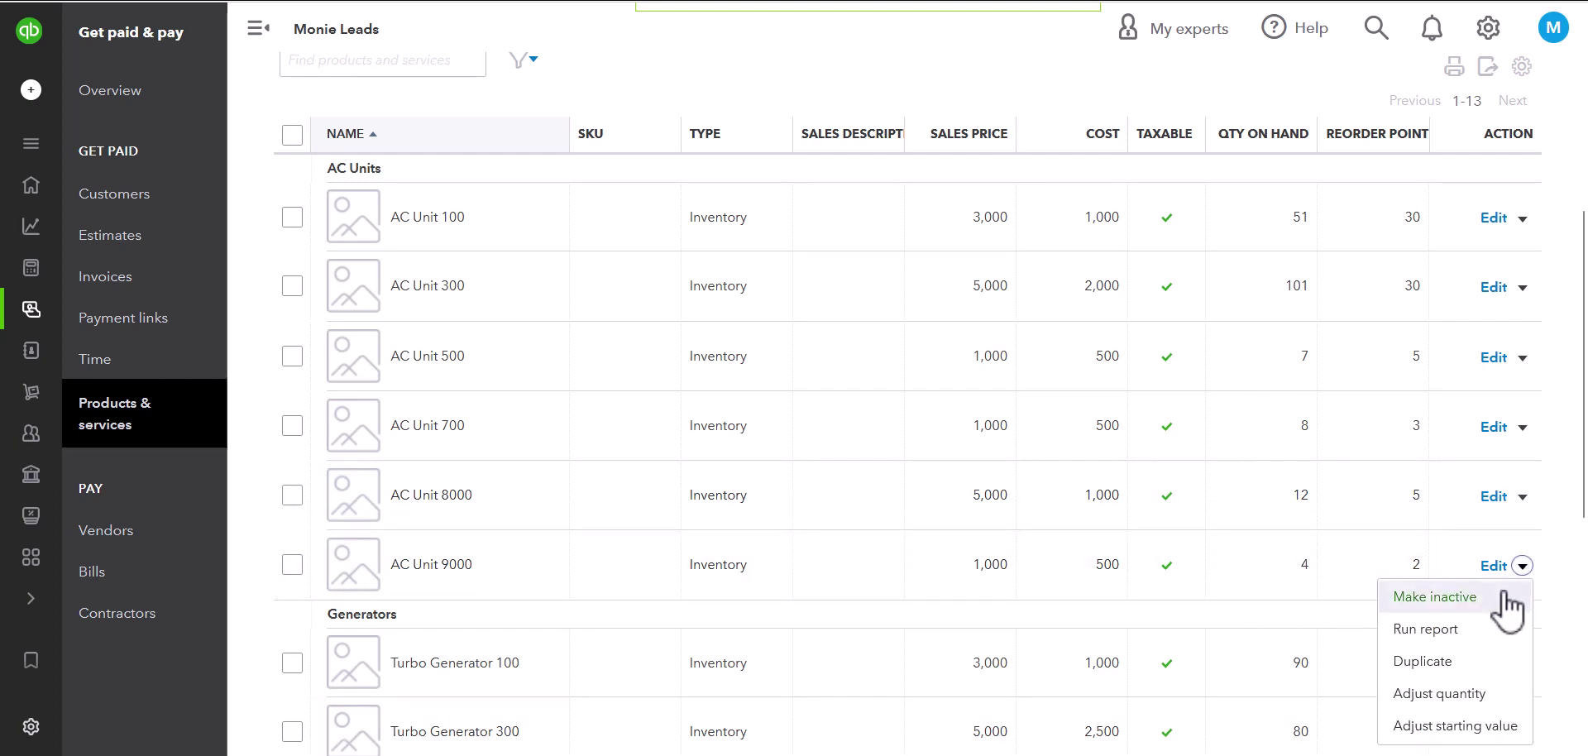
pyautogui.click(1561, 597)
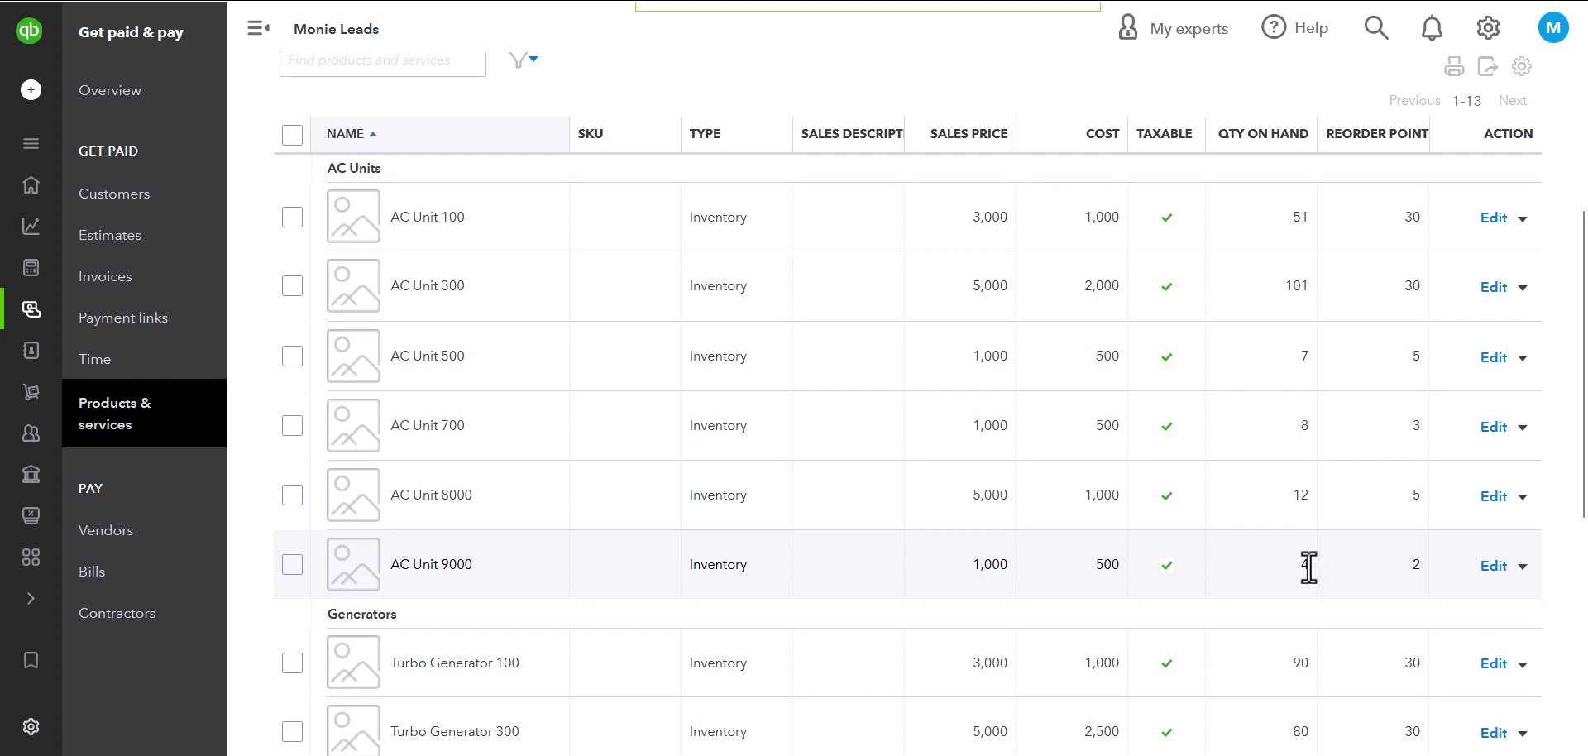
pyautogui.click(1522, 568)
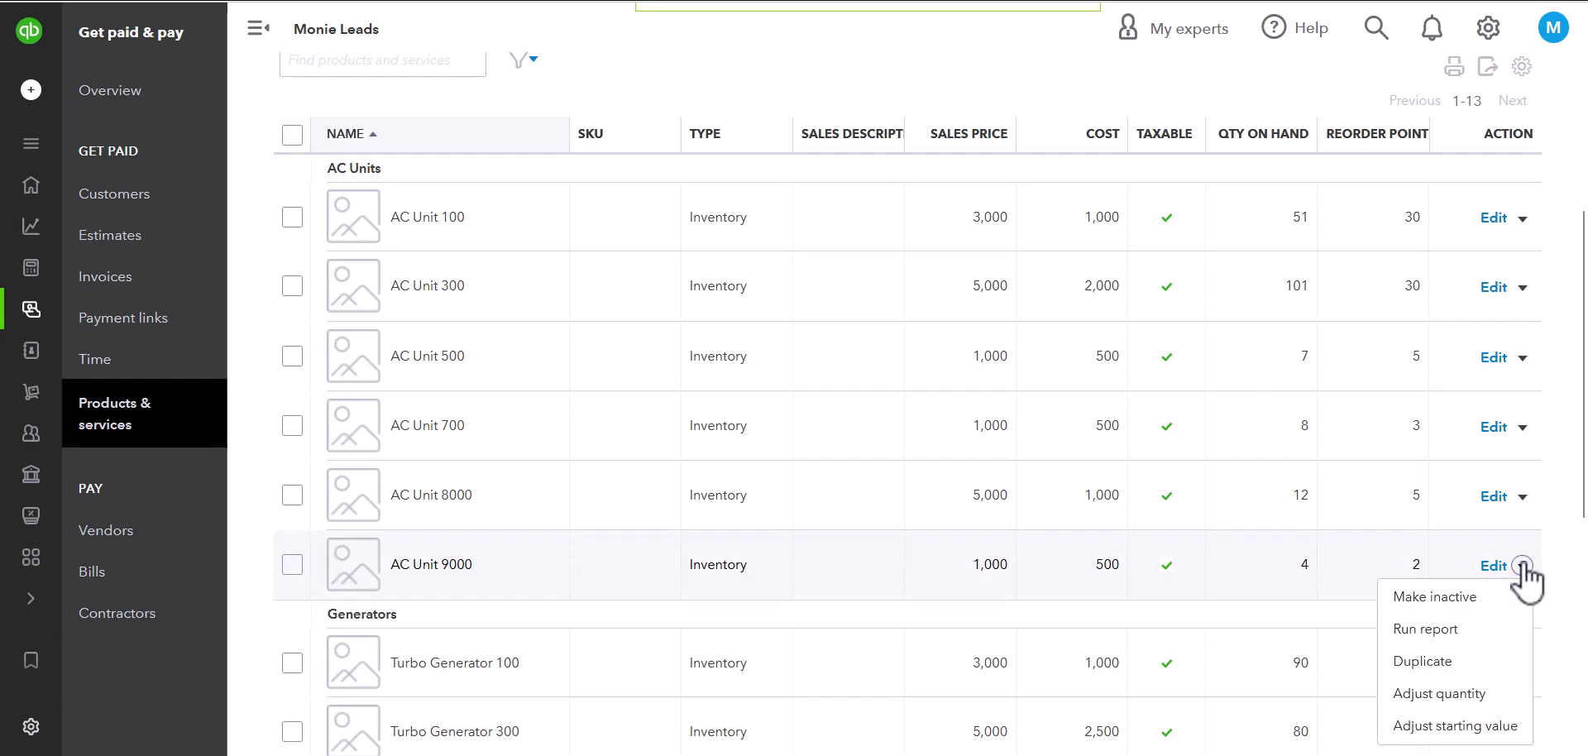
pyautogui.click(1573, 584)
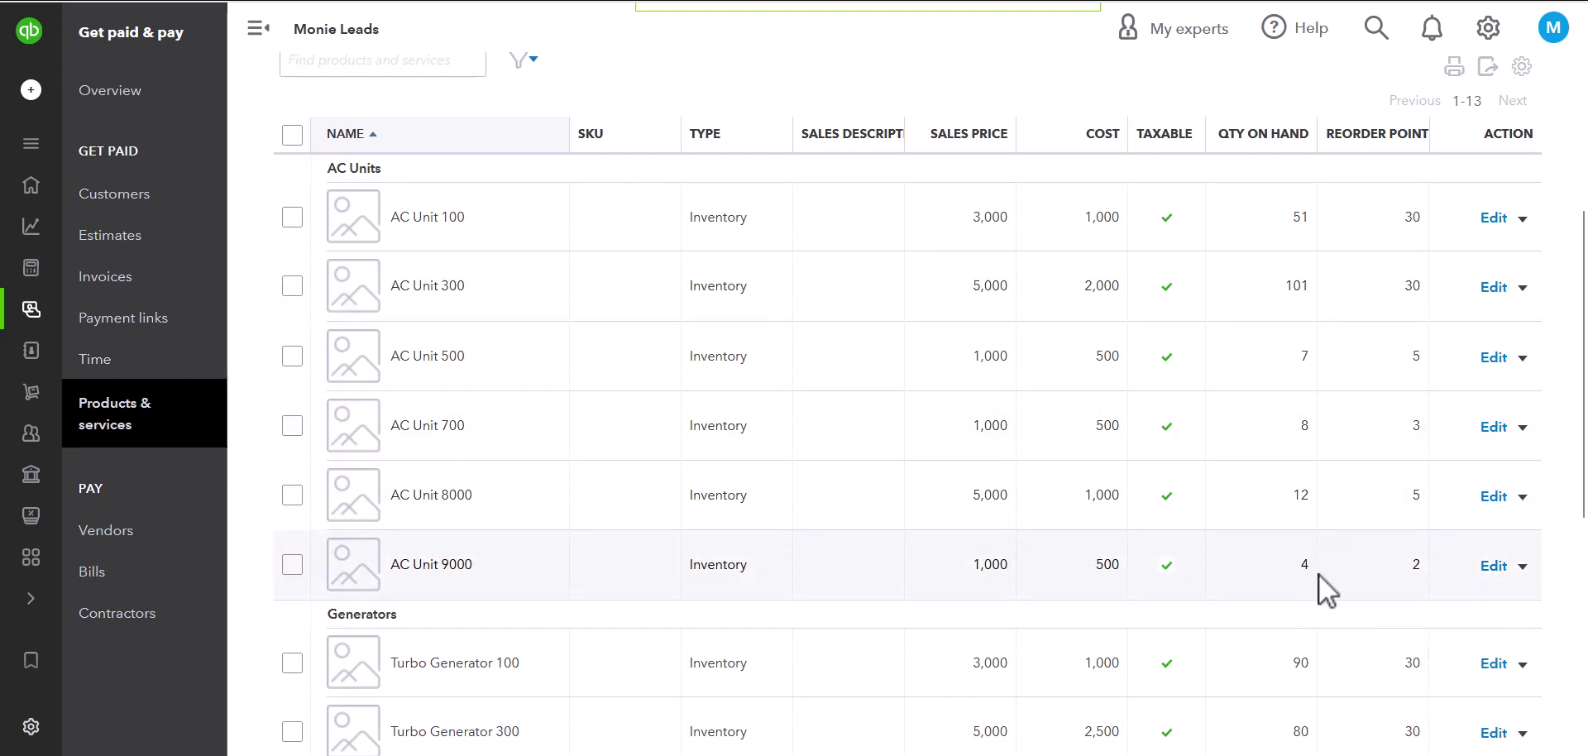
# - Make the AC Unit 9000 product inactive and confirm the change
pyautogui.click(1522, 566)
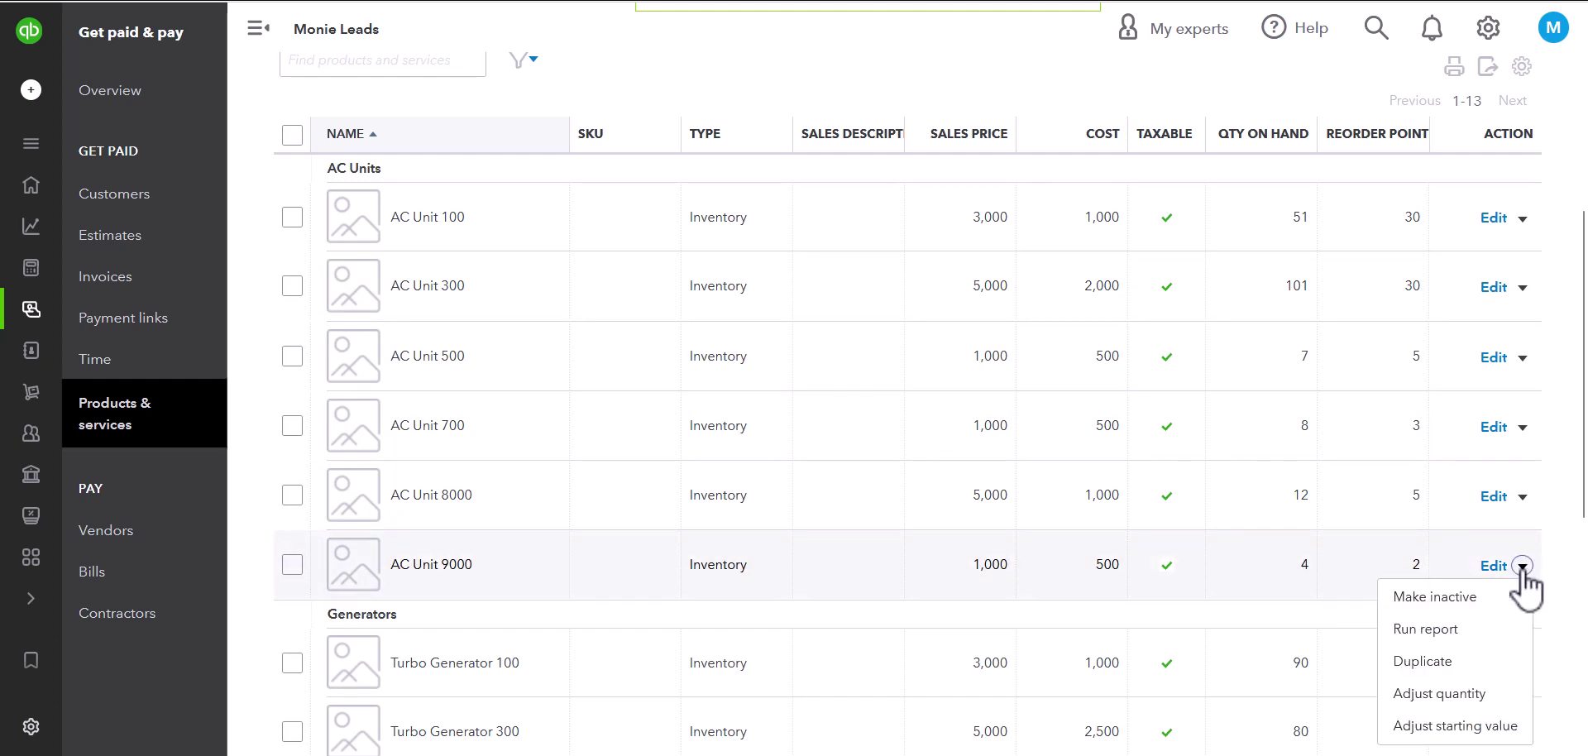
pyautogui.click(1462, 599)
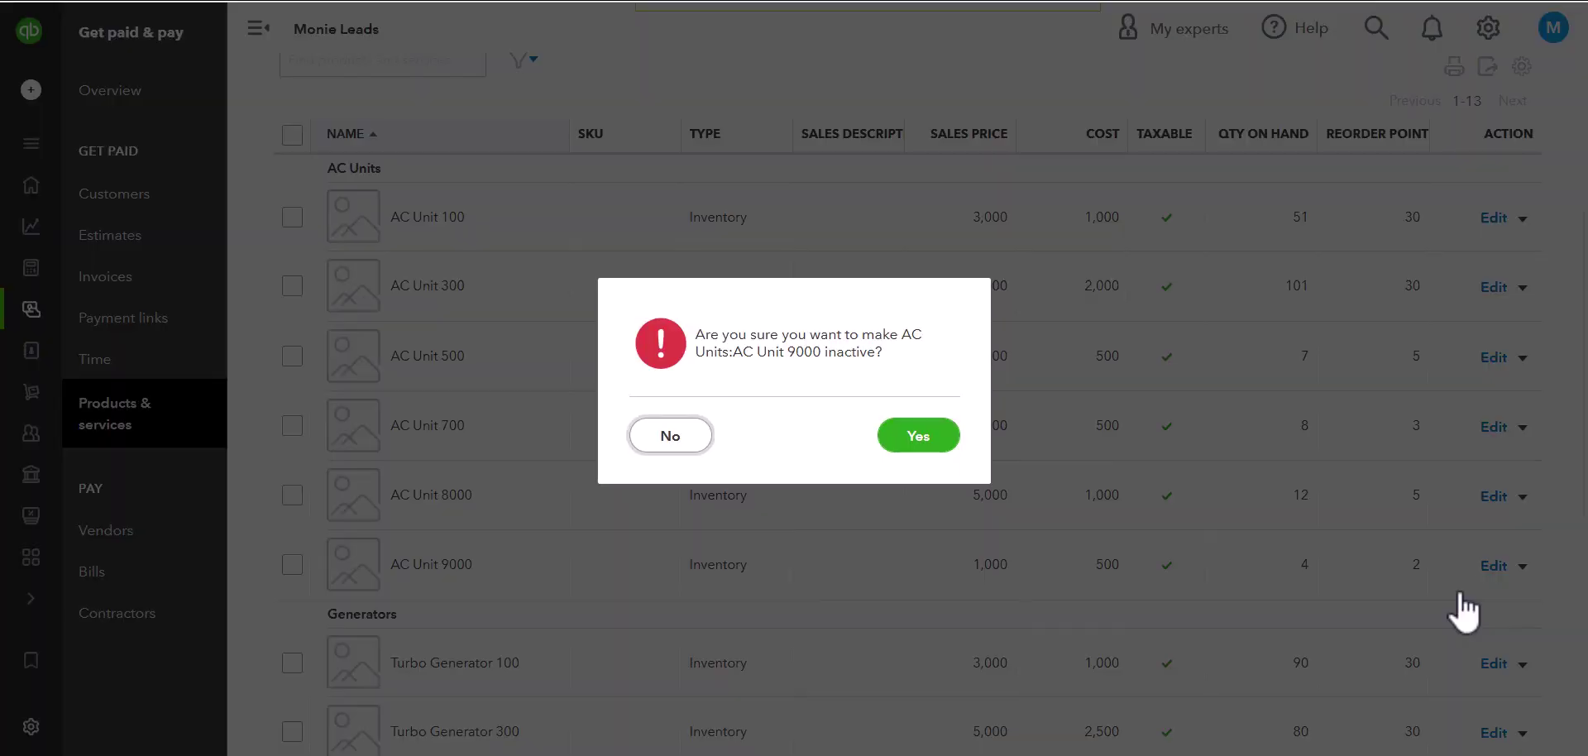
pyautogui.click(919, 438)
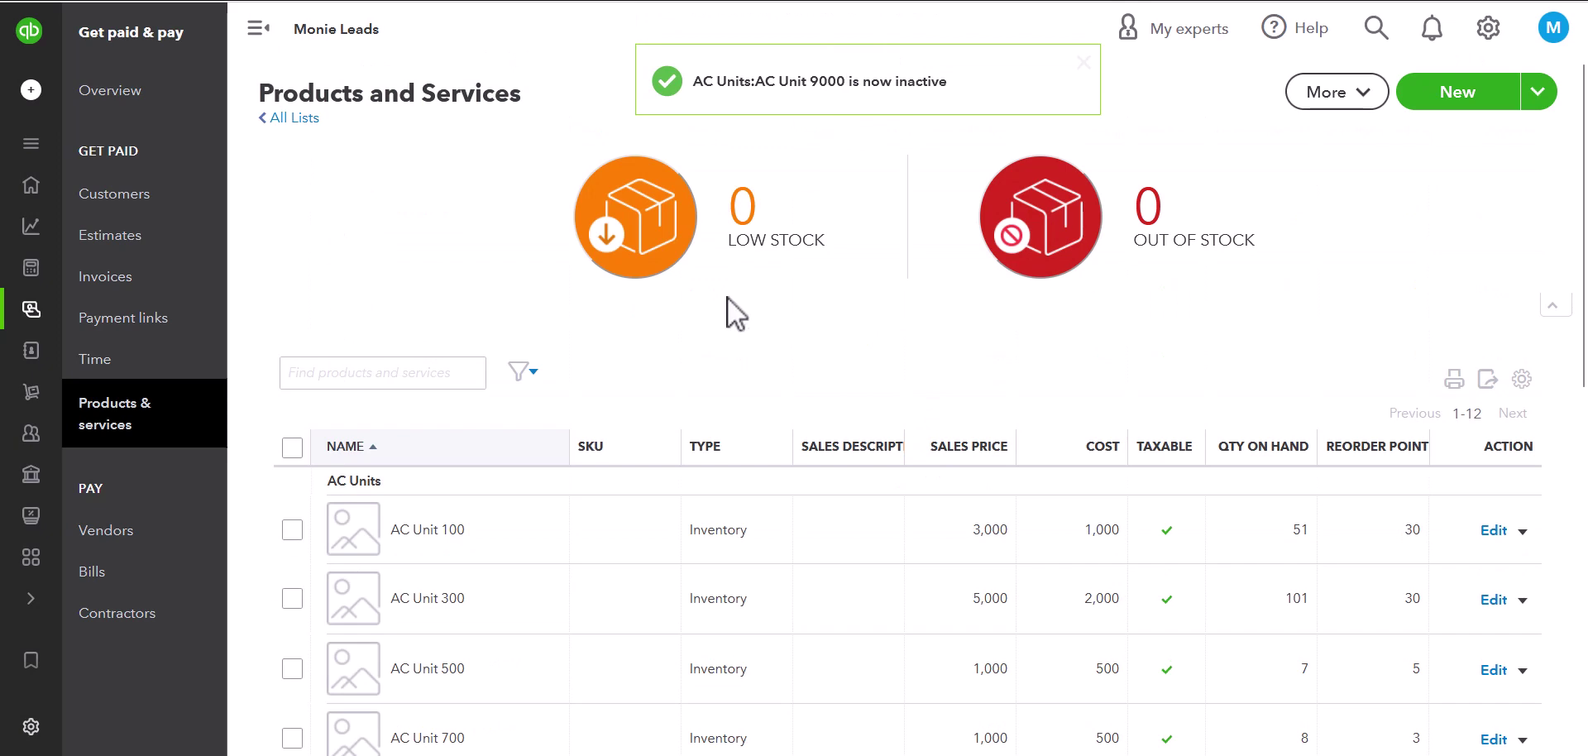
# - Filter the products and services list by status All to include inactive items
pyautogui.scroll(-5, 718, 304)
pyautogui.scroll(3, 711, 305)
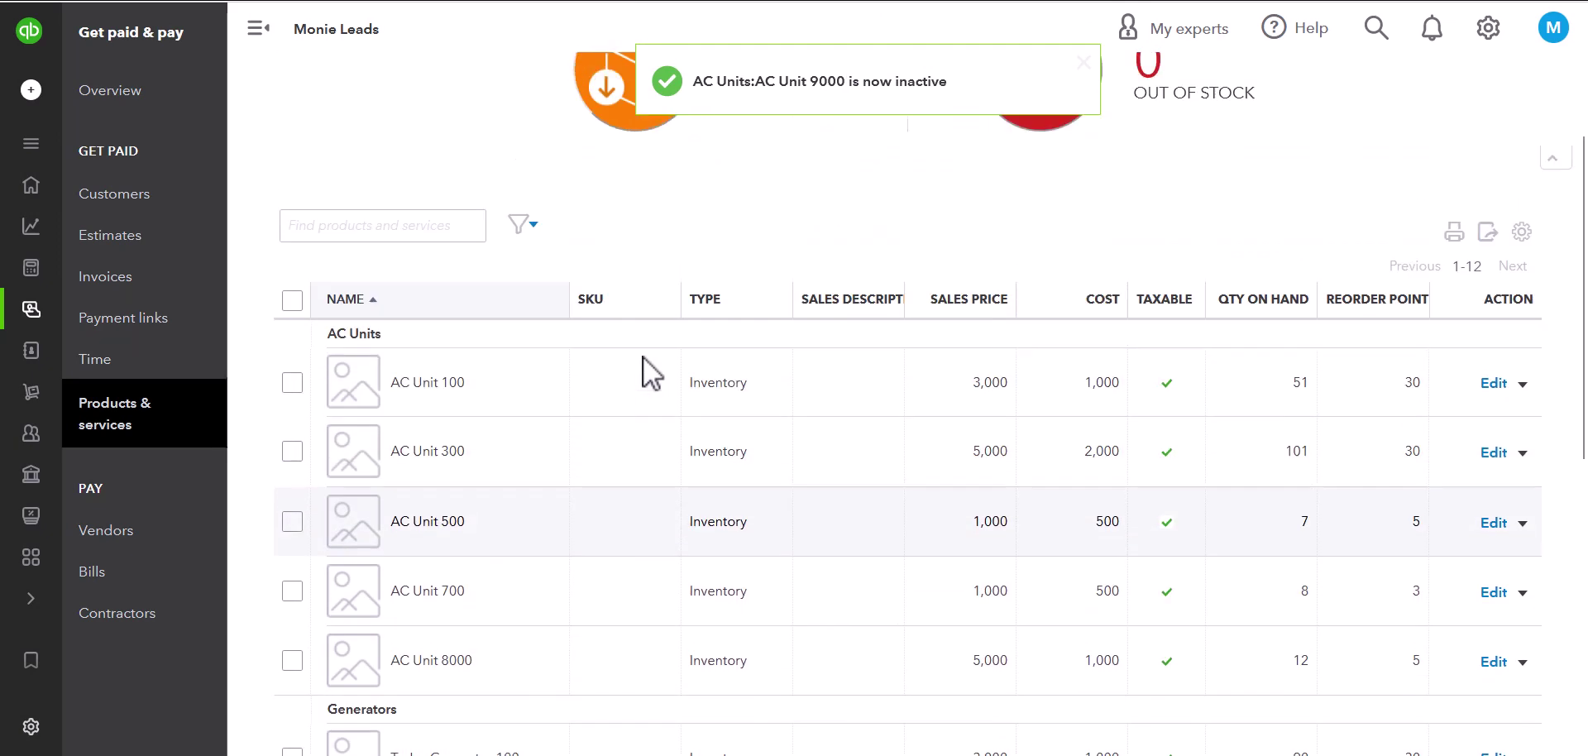
pyautogui.scroll(1, 643, 359)
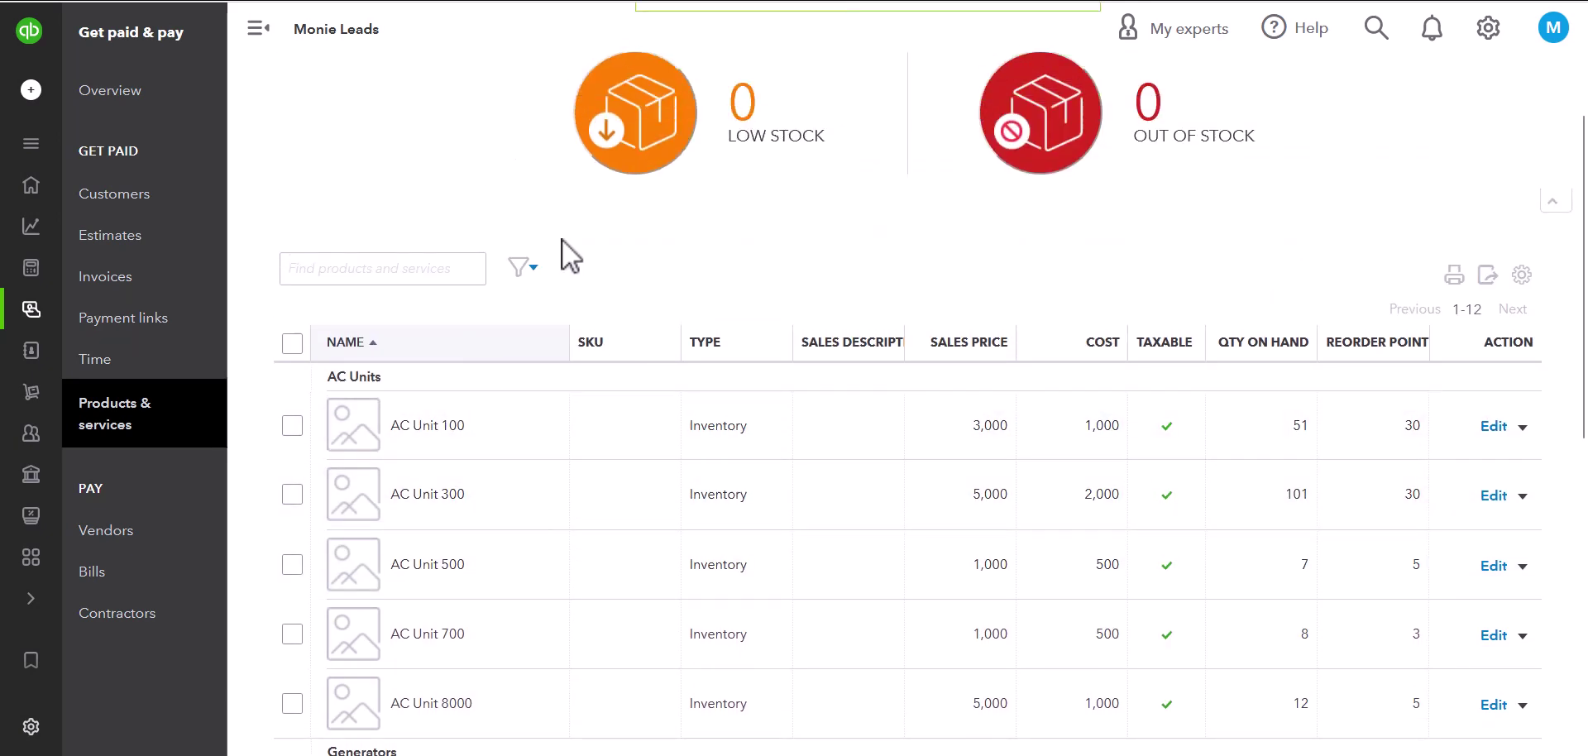
pyautogui.click(532, 268)
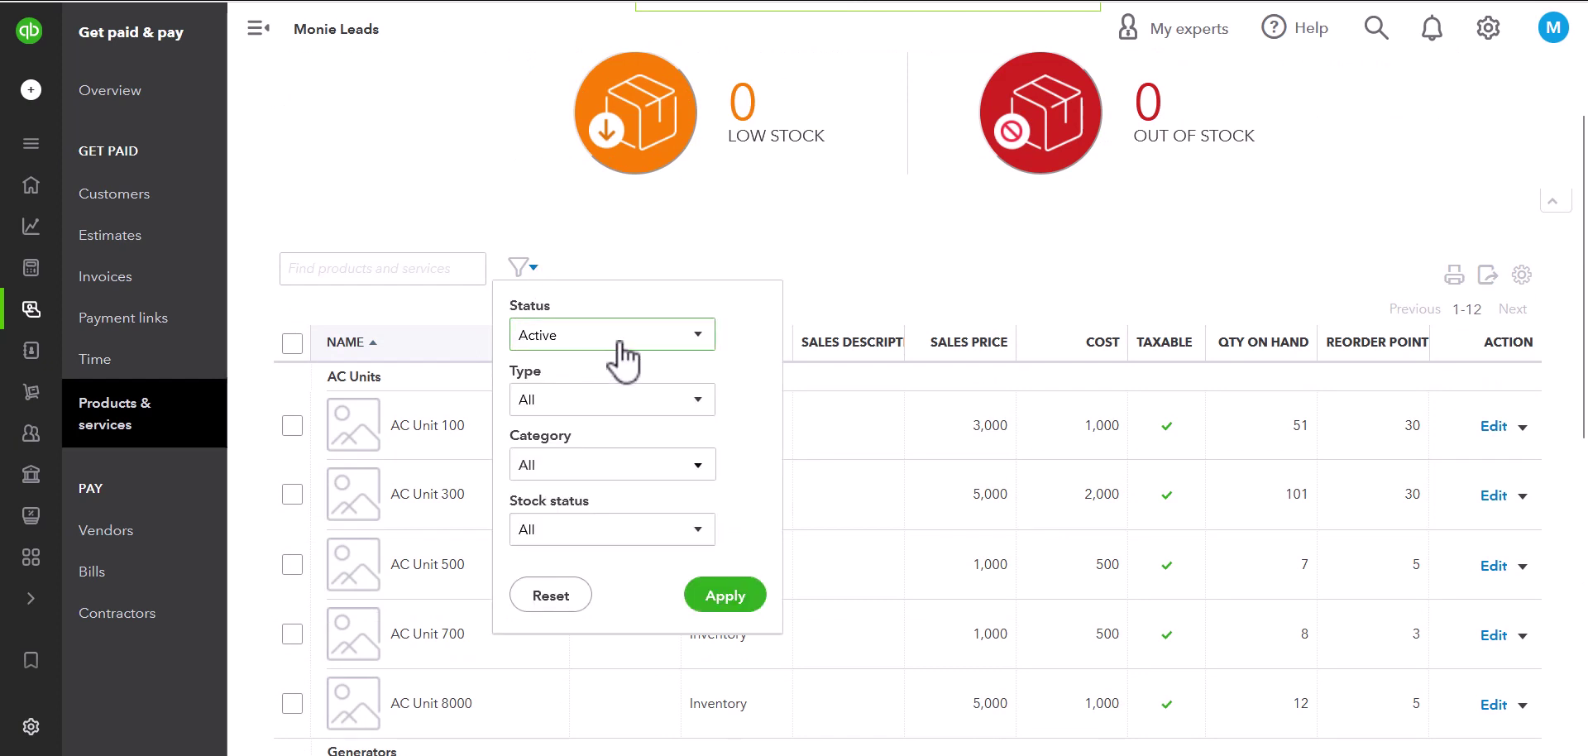
pyautogui.click(674, 334)
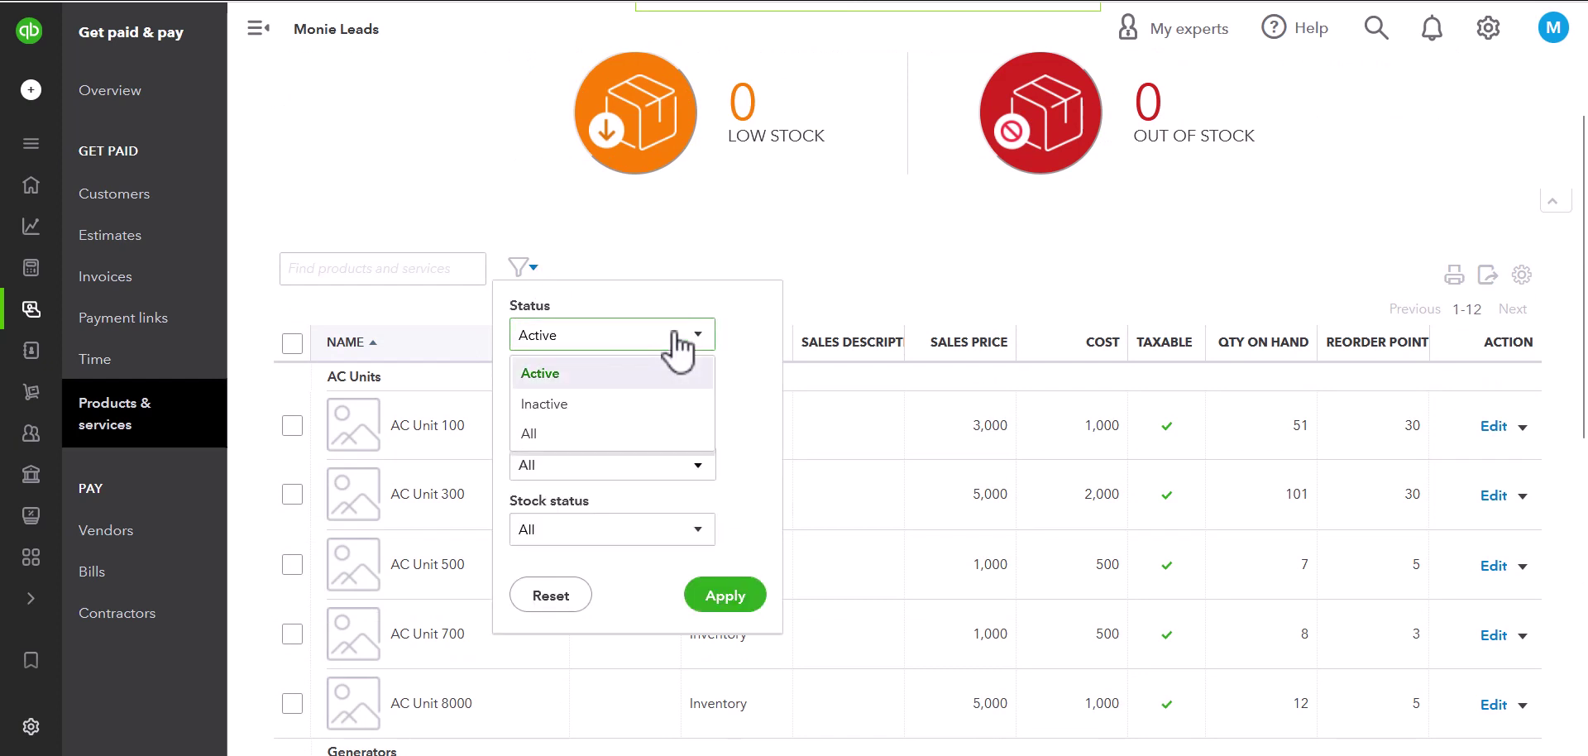
pyautogui.click(609, 433)
pyautogui.click(728, 597)
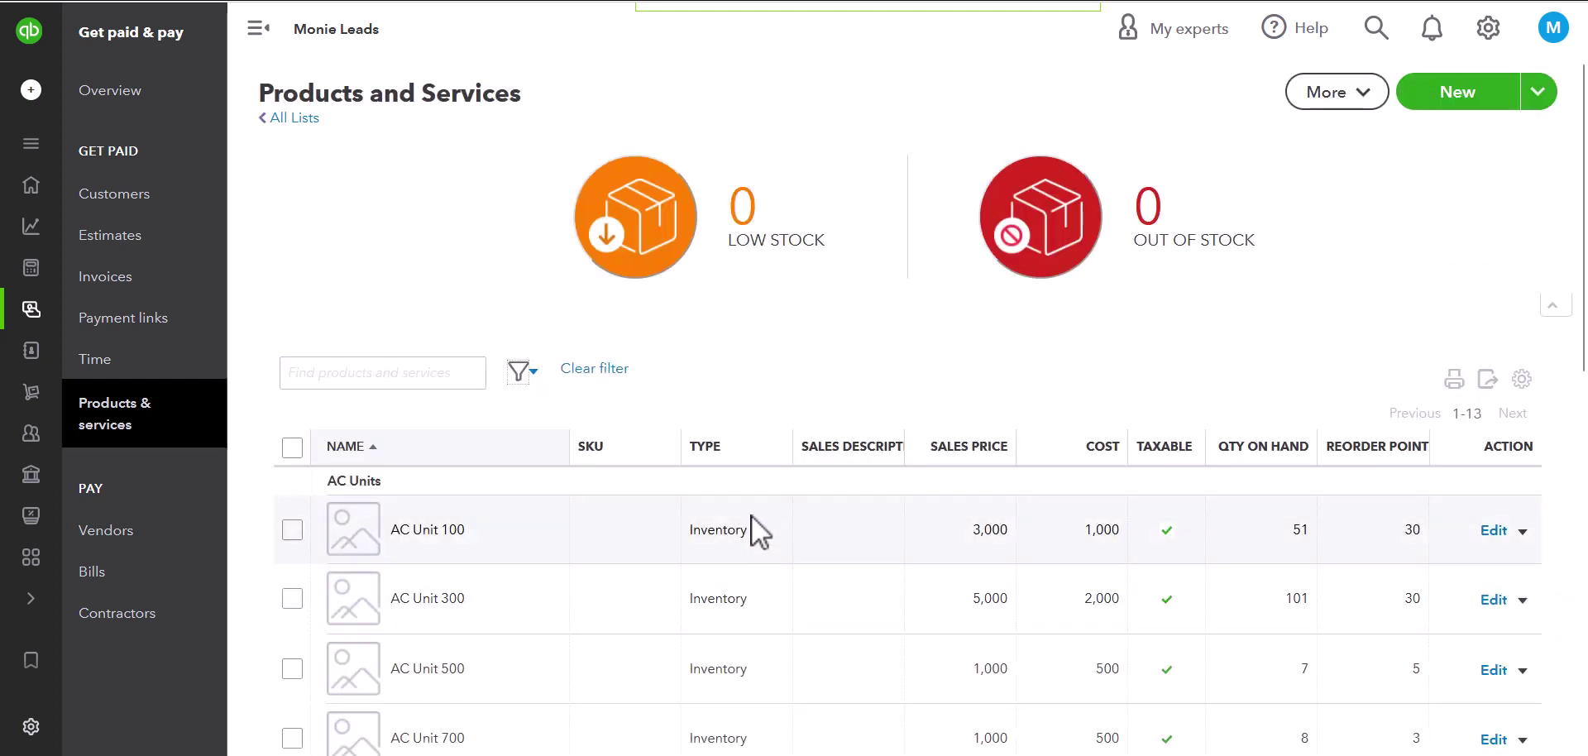
# - Make the deleted AC Unit 9000 product active again
pyautogui.scroll(-5, 751, 516)
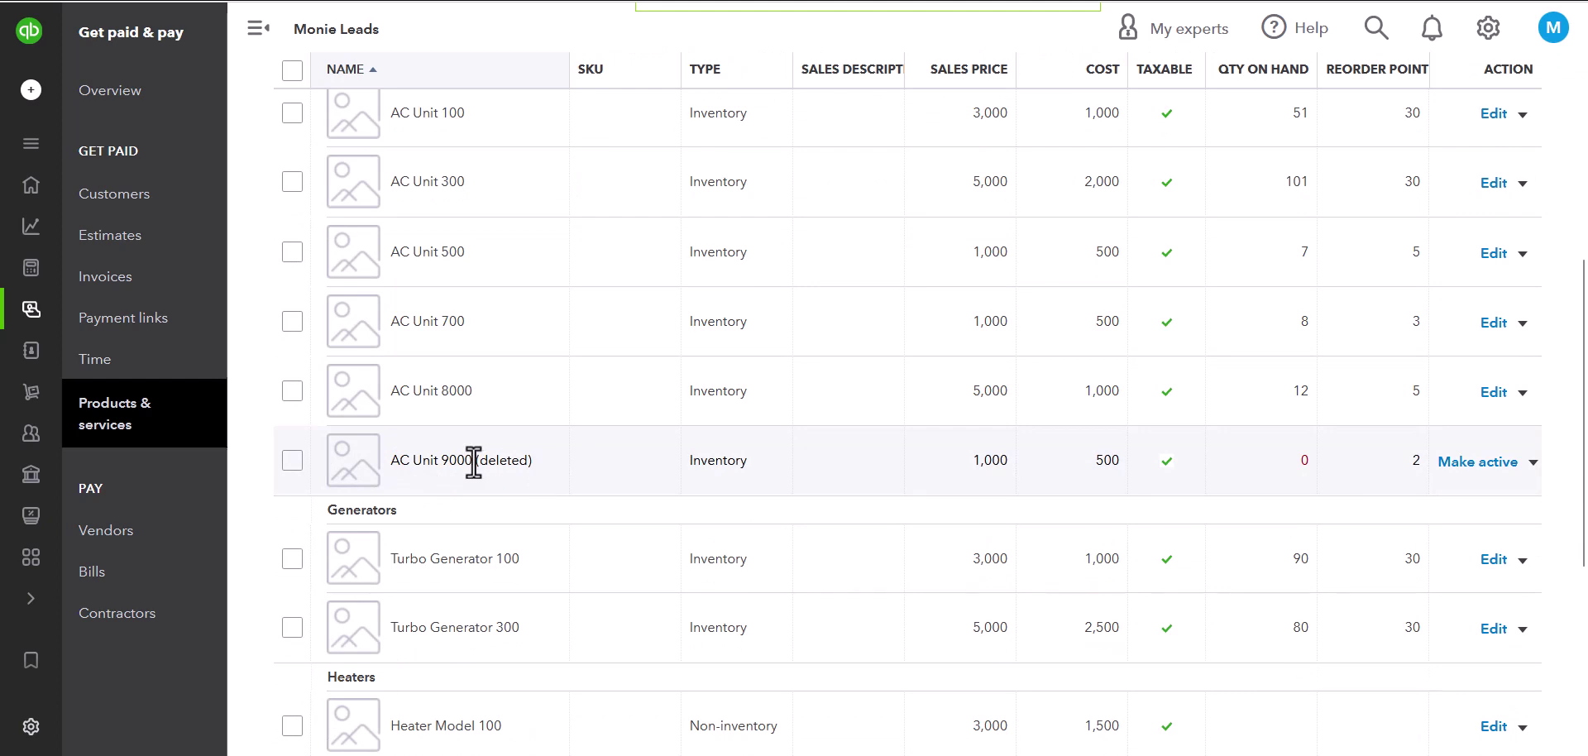
pyautogui.moveTo(471, 461); pyautogui.dragTo(550, 464)
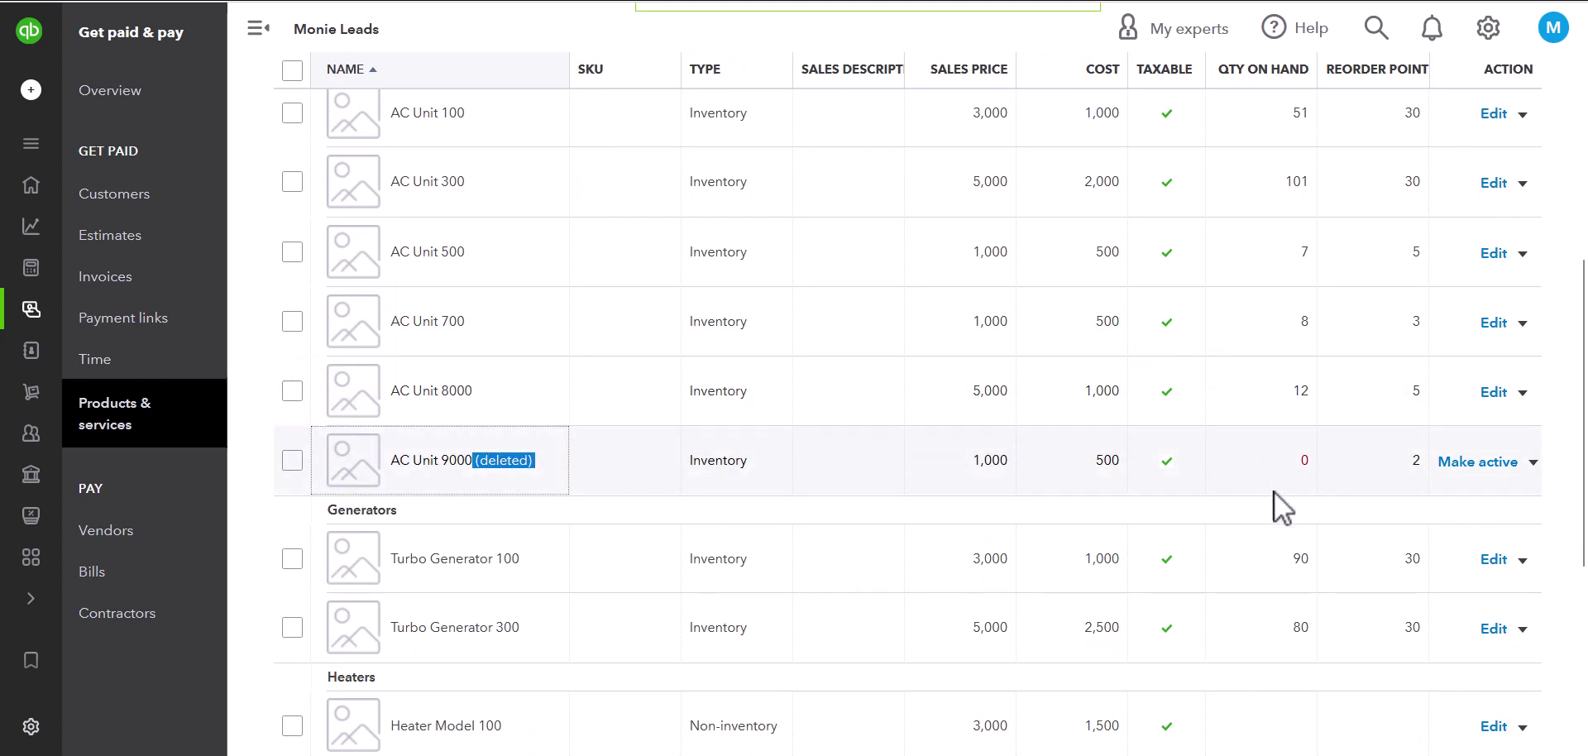
pyautogui.scroll(2, 1316, 483)
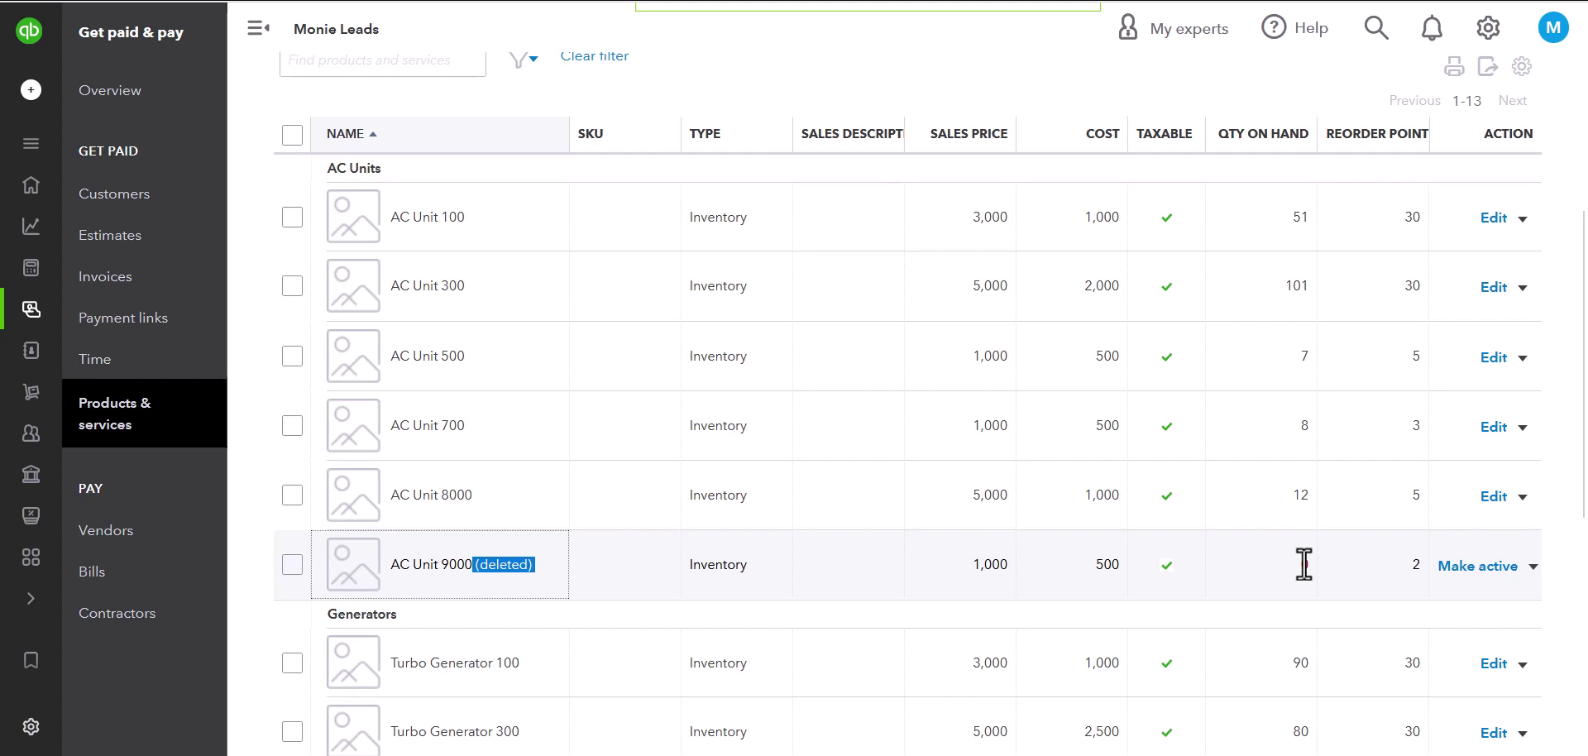
pyautogui.click(1466, 566)
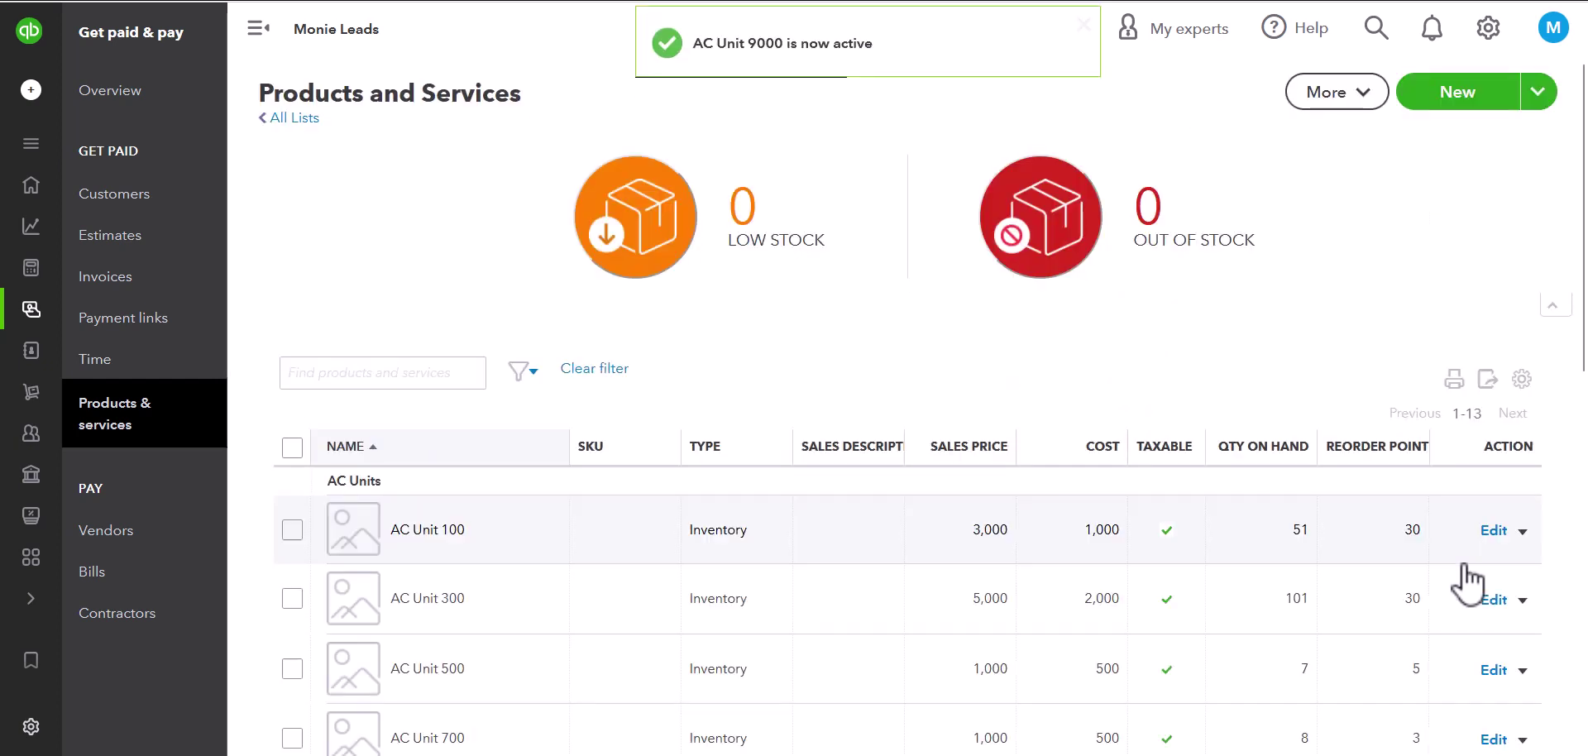
# - View the inventory quantity adjustment form for AC Unit 9000 and close it without saving
pyautogui.scroll(-3, 817, 136)
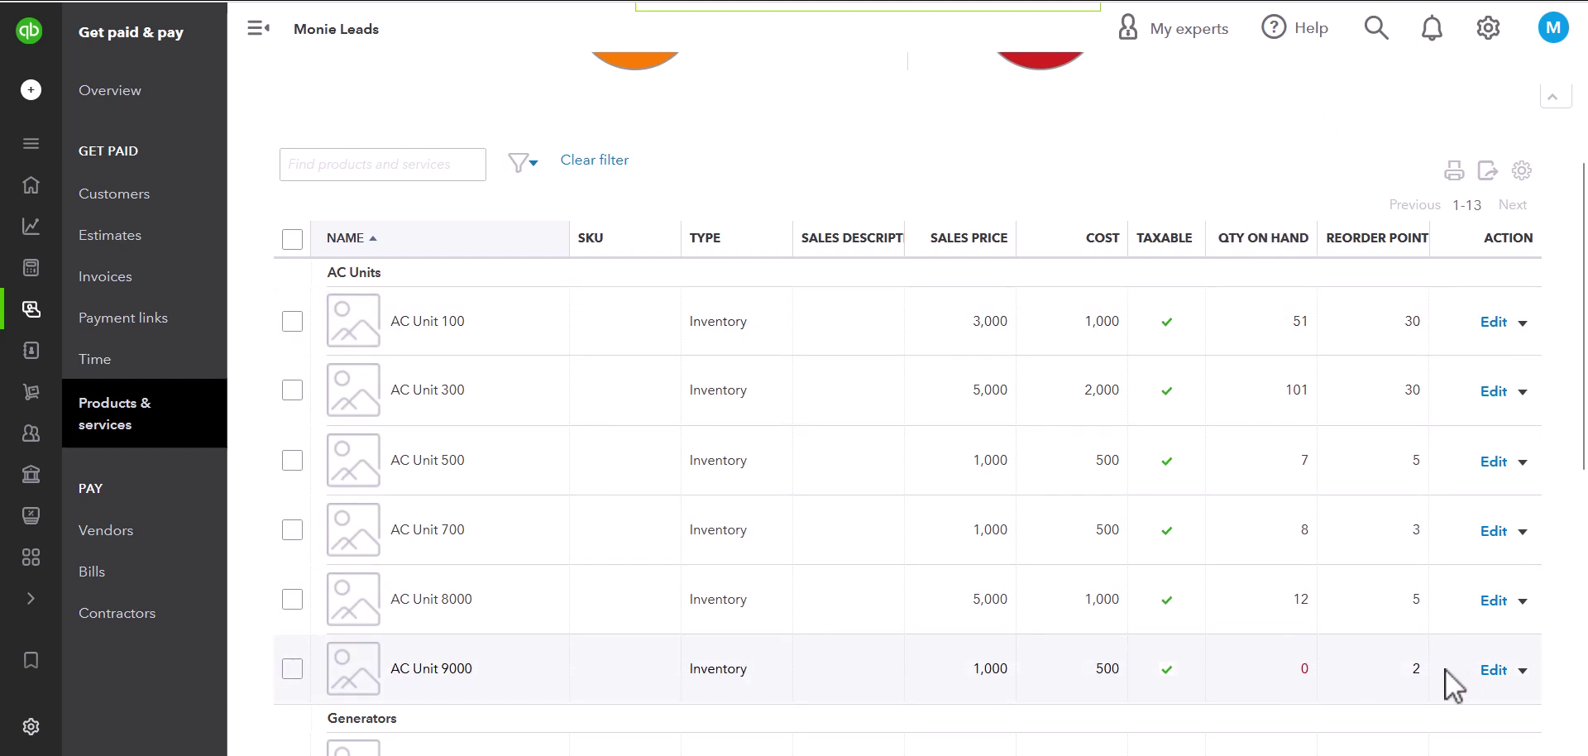
pyautogui.click(1522, 671)
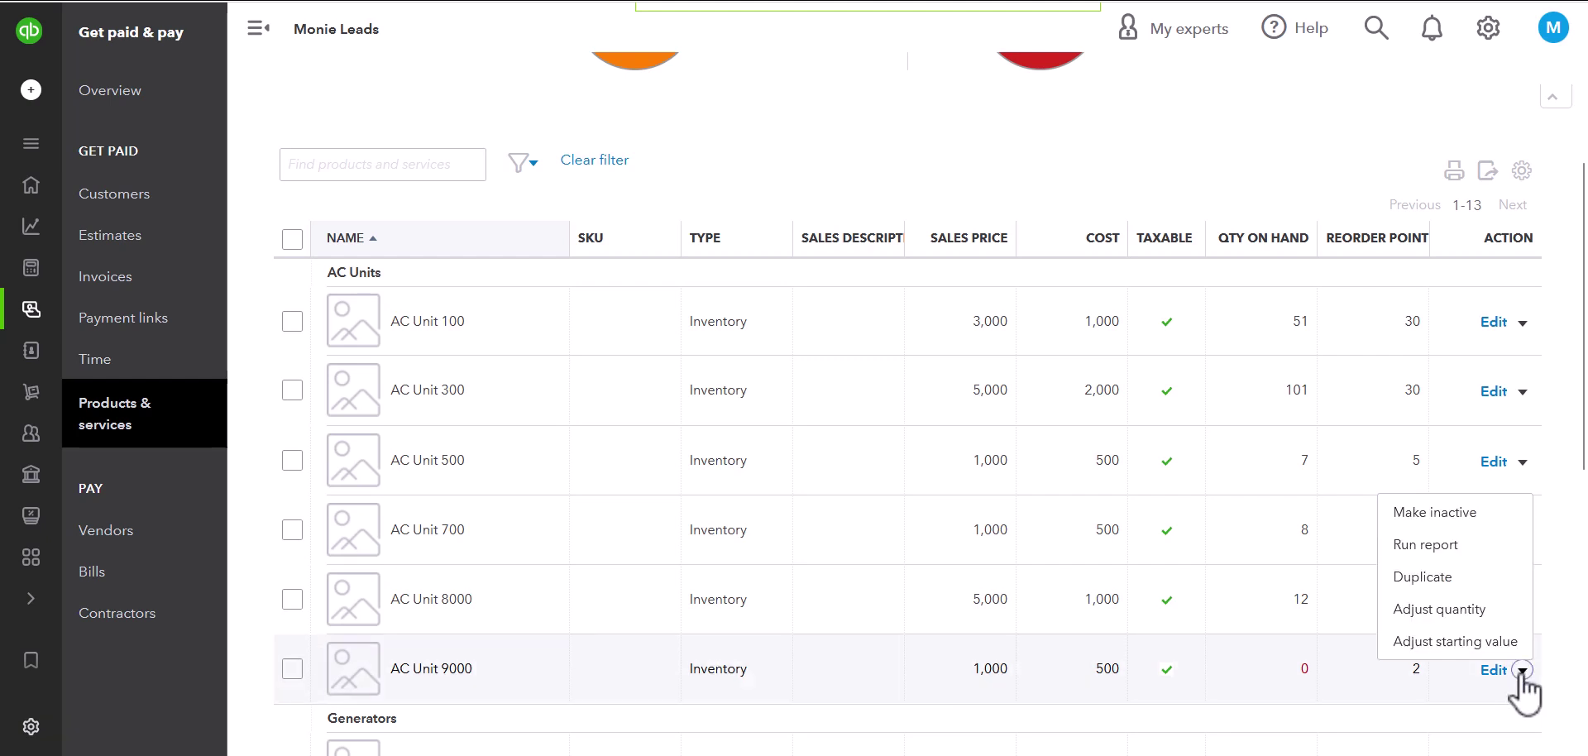
pyautogui.click(1455, 618)
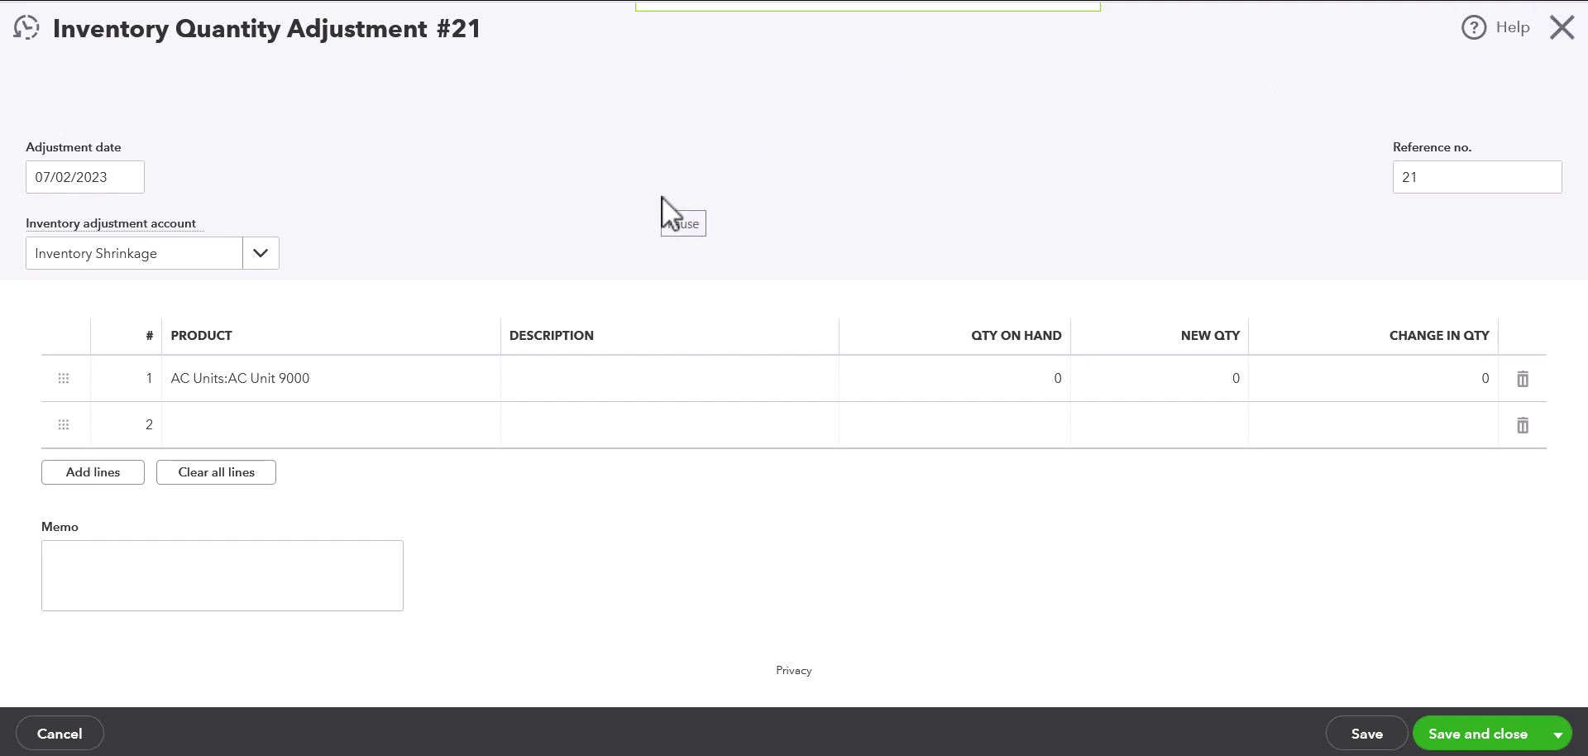
pyautogui.click(1562, 37)
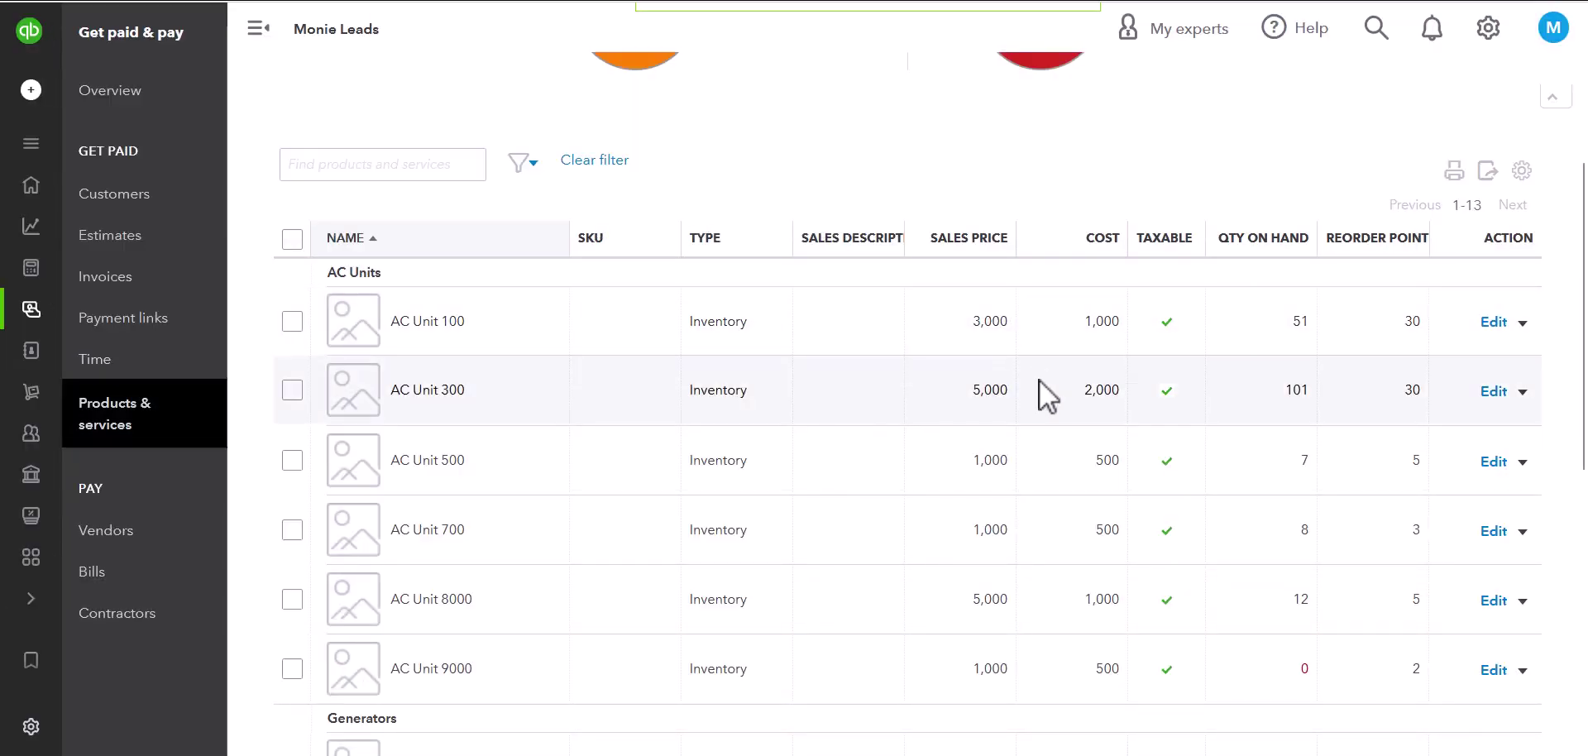
# - Open the inventory quantity adjustment form from the AC Unit 9000 product information
pyautogui.click(1493, 670)
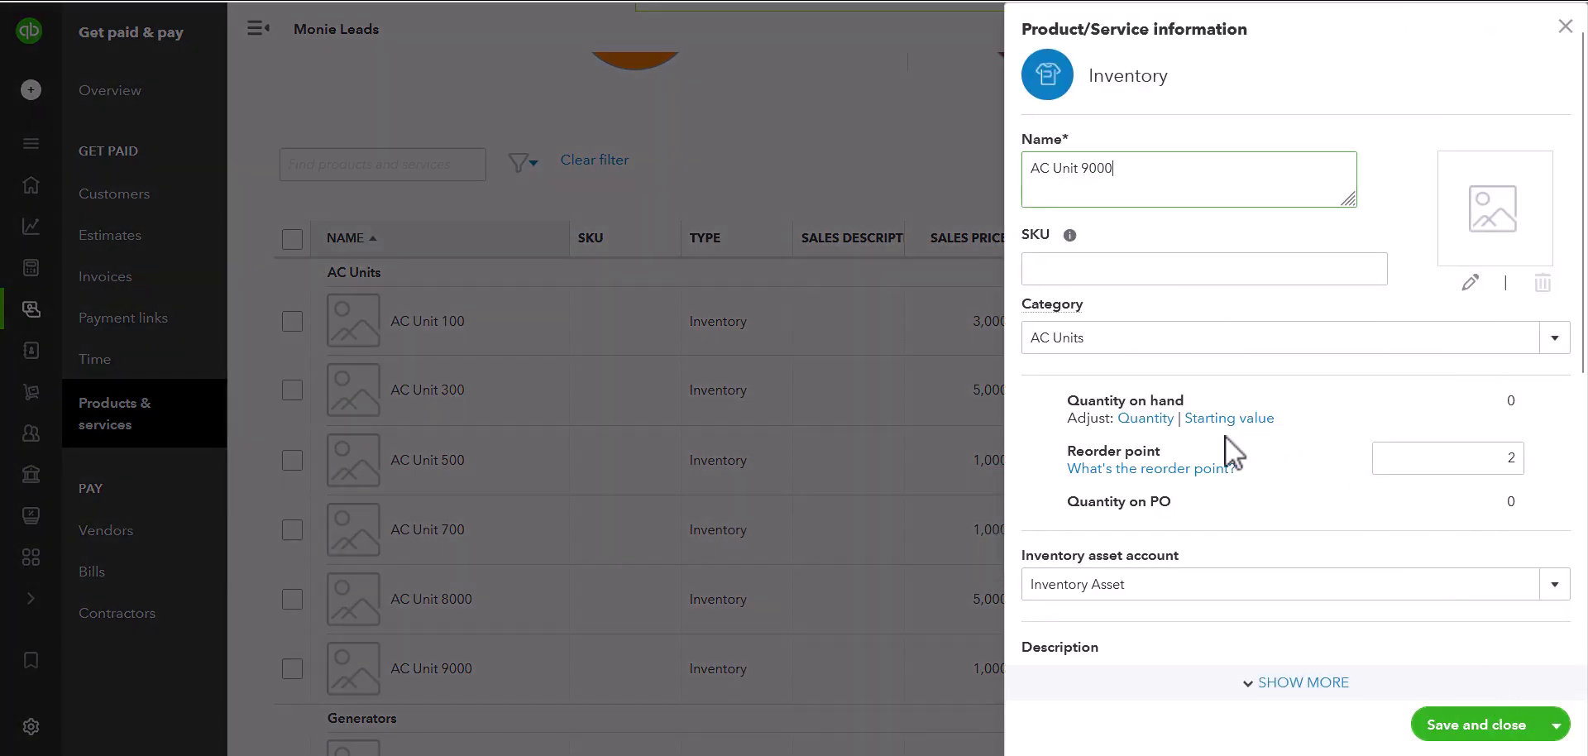
pyautogui.click(1565, 26)
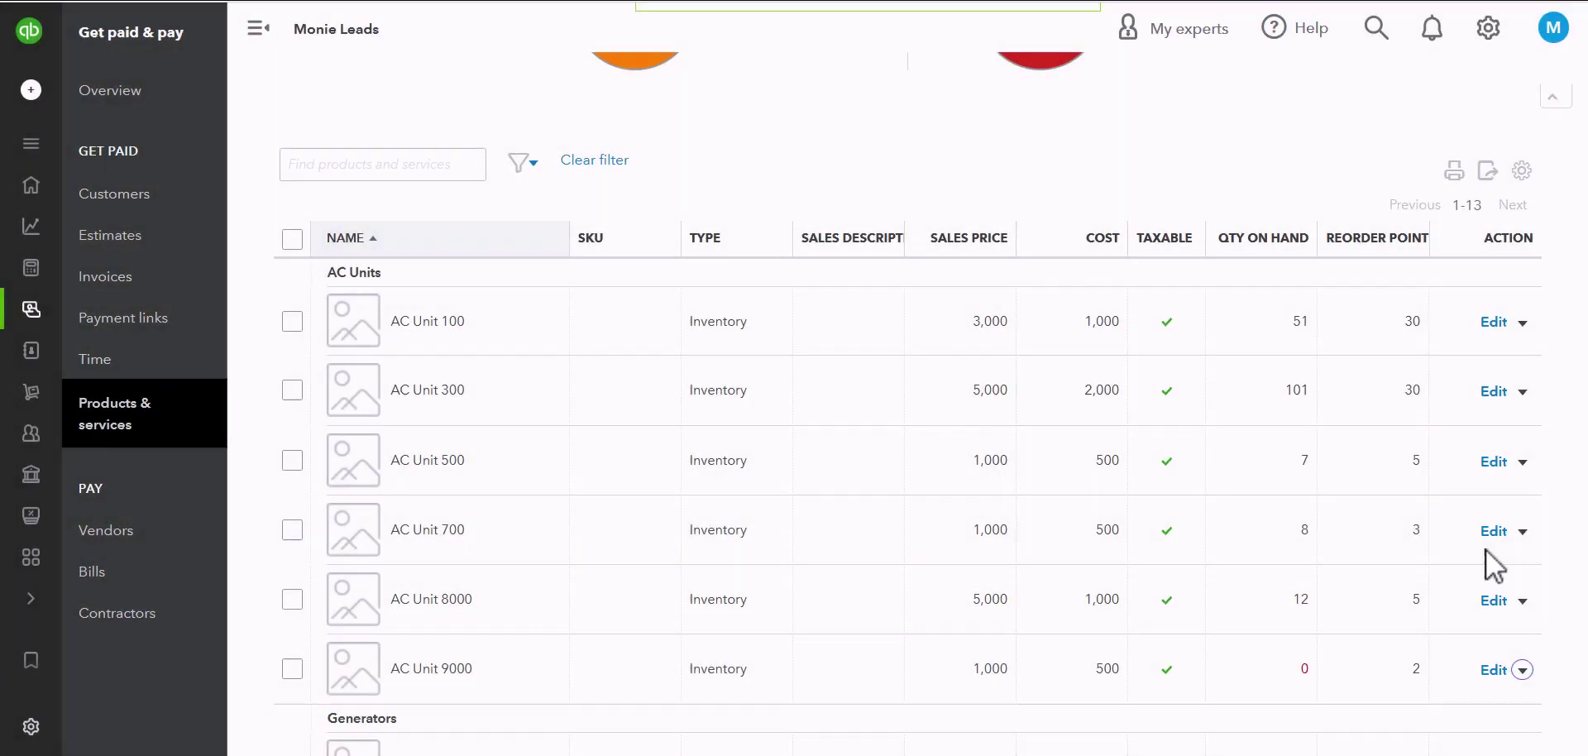
pyautogui.click(1489, 671)
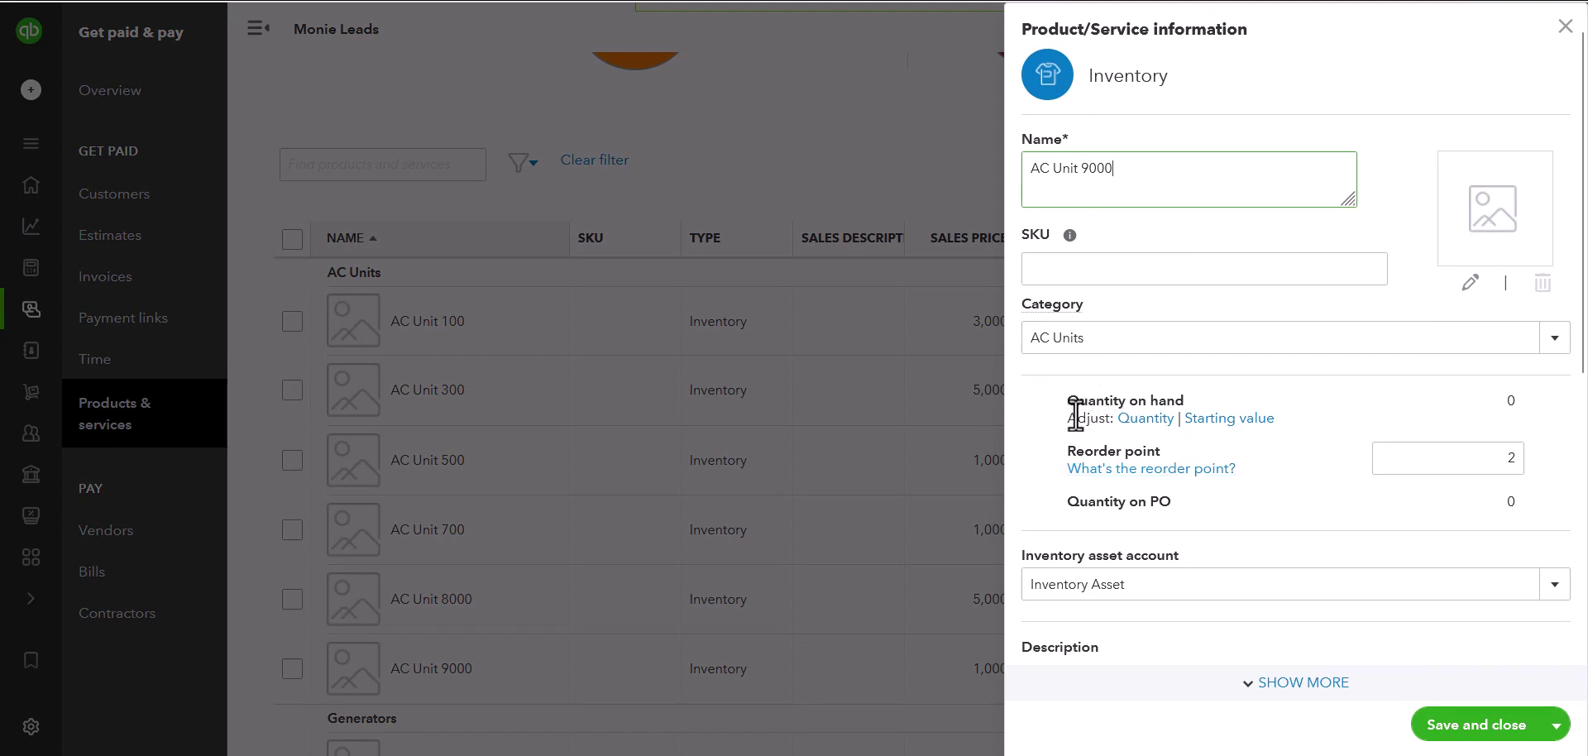
pyautogui.click(1147, 418)
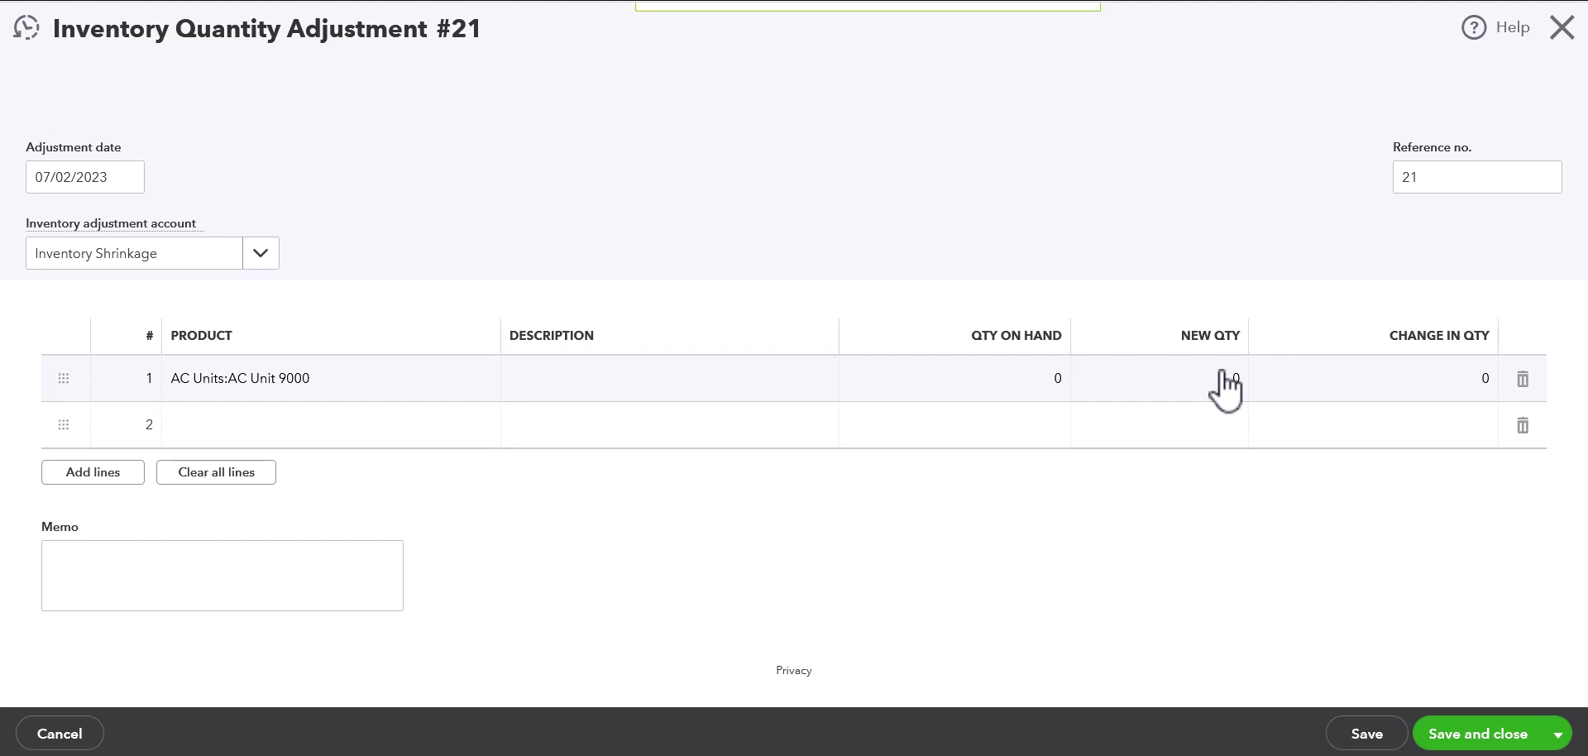
# - Set the adjustment date to 07/02/2023 and the inventory adjustment account to Inventory Shrinkage
pyautogui.click(125, 190)
pyautogui.click(126, 184)
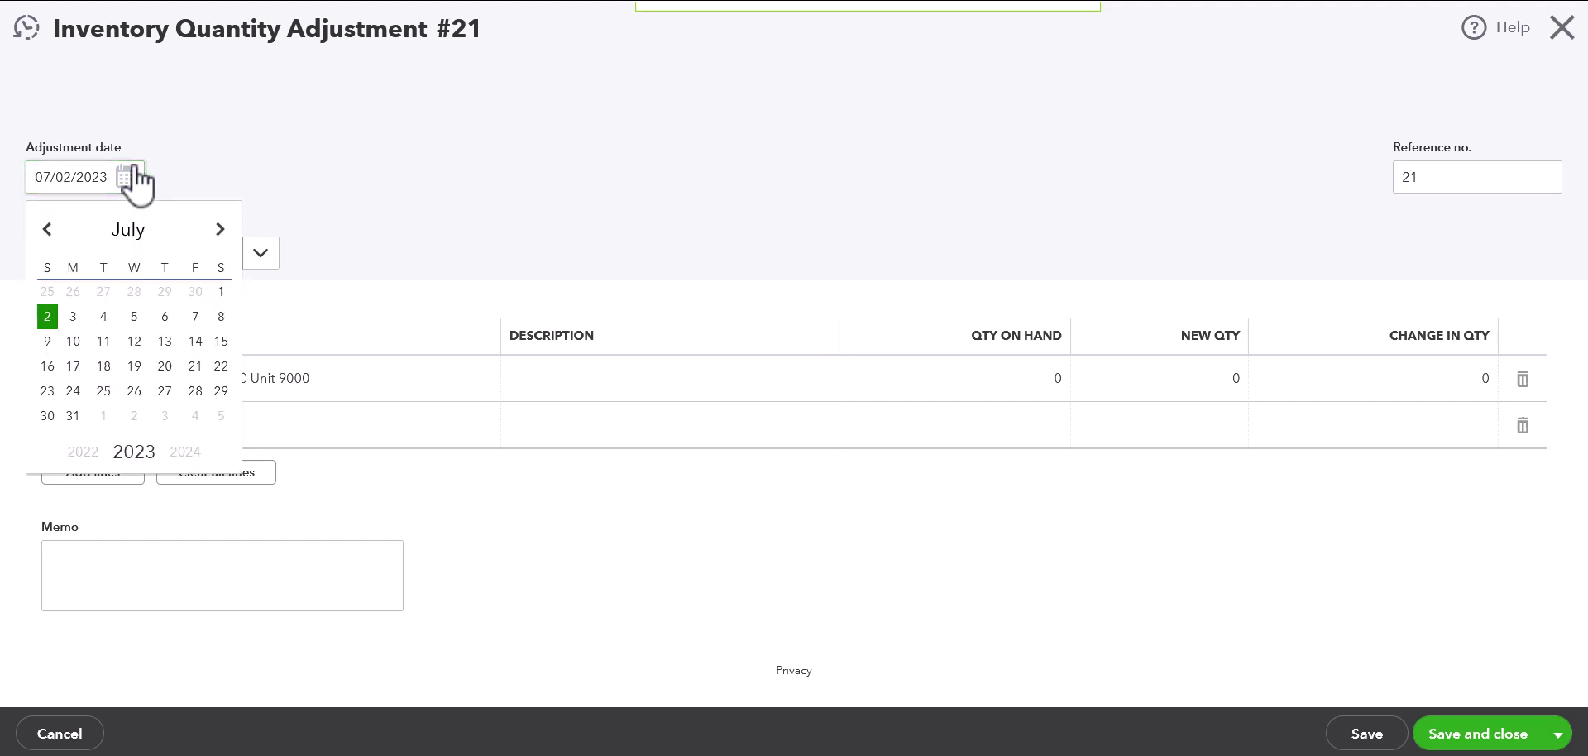
pyautogui.click(47, 318)
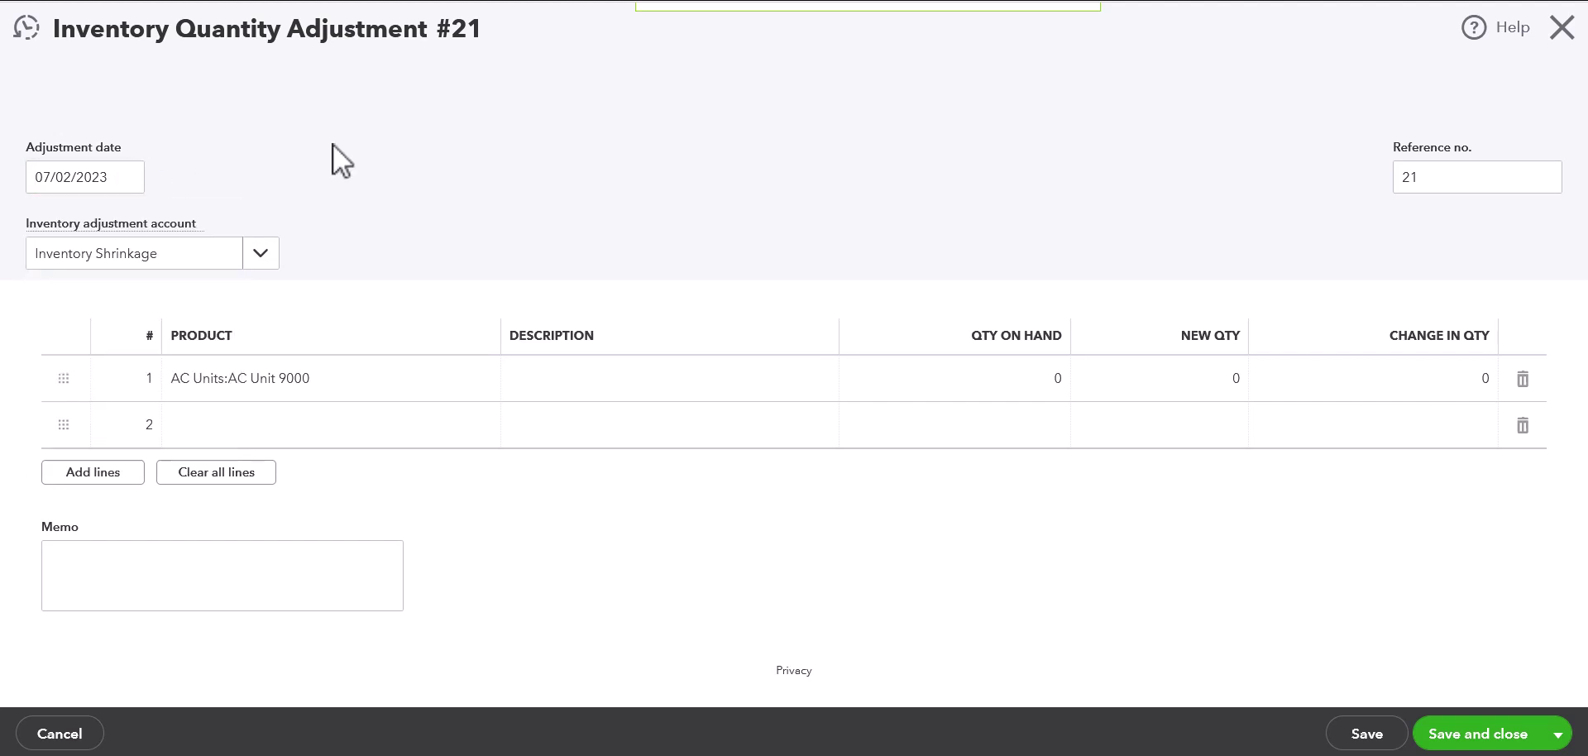
pyautogui.click(262, 254)
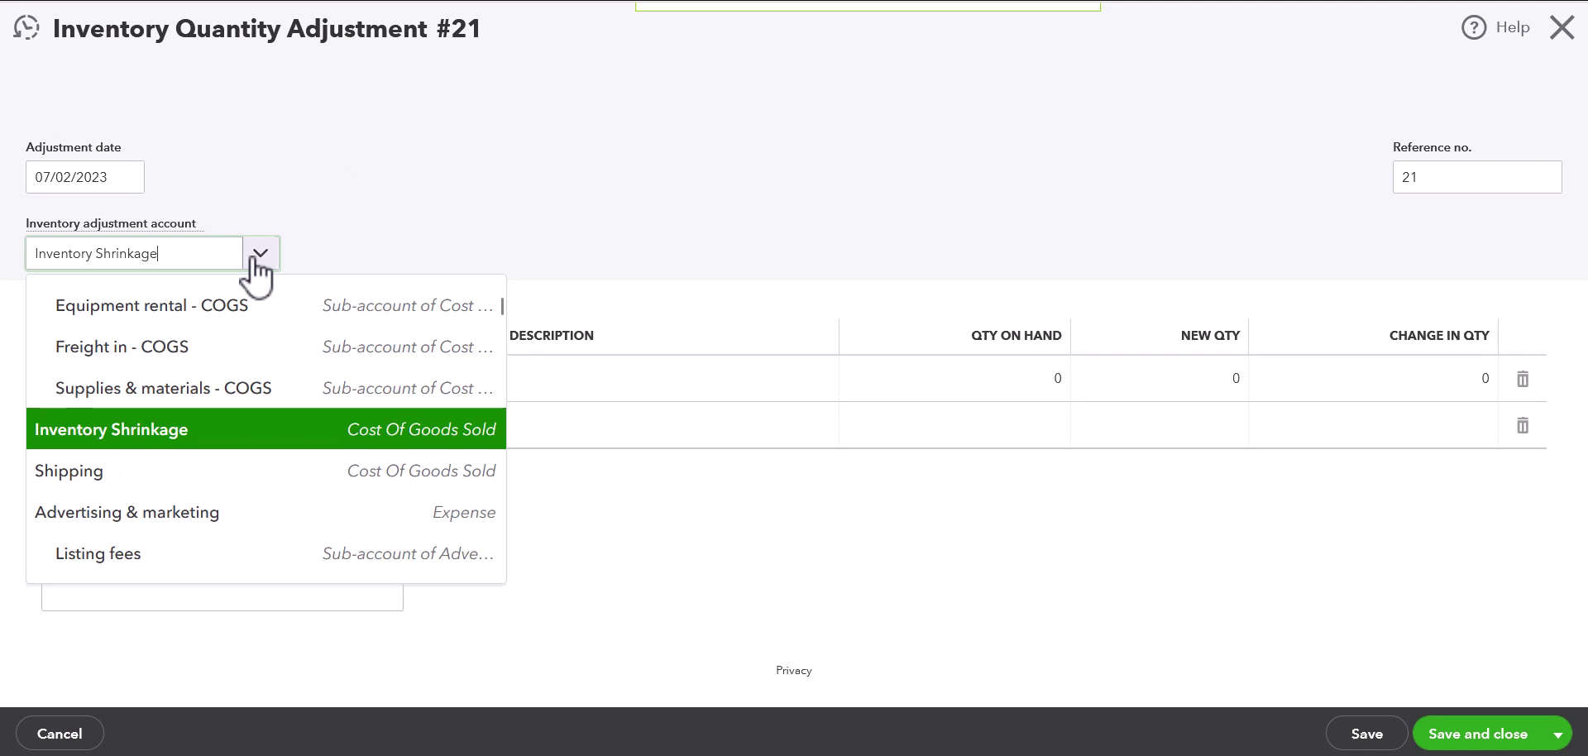
pyautogui.click(209, 459)
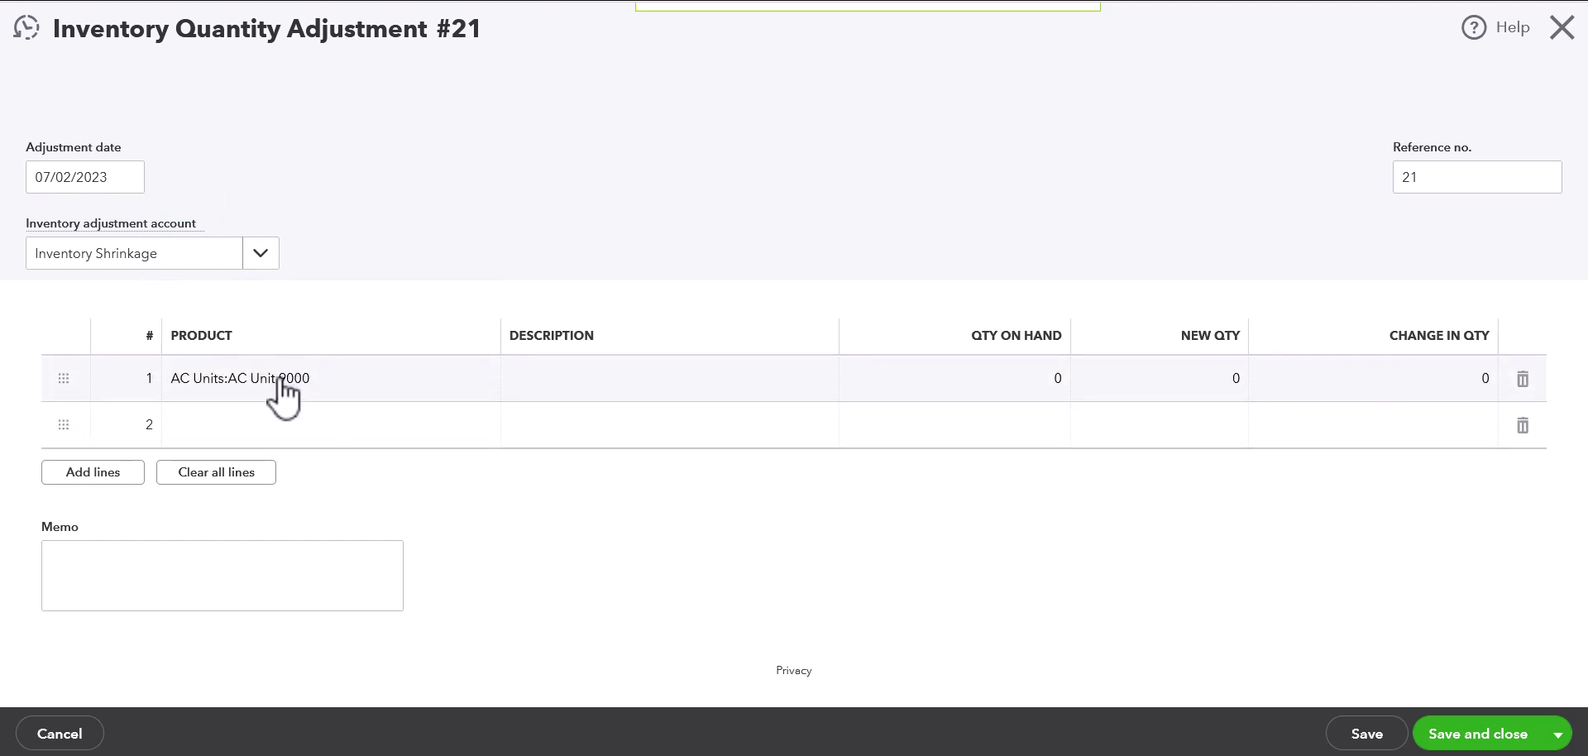
# - Set the new quantity of AC Unit 9000 to 4 in the adjustment
pyautogui.click(1181, 400)
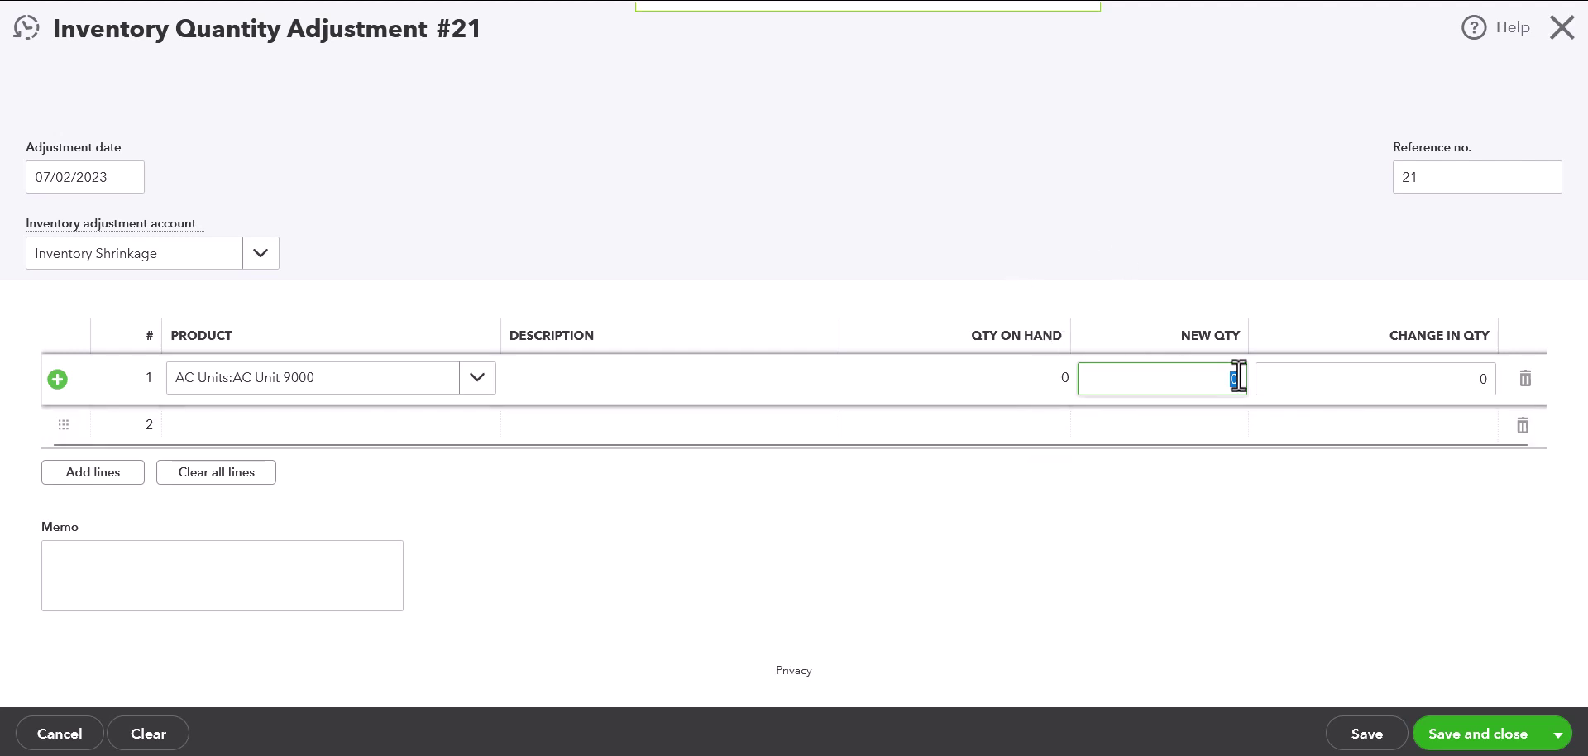
pyautogui.write('4')
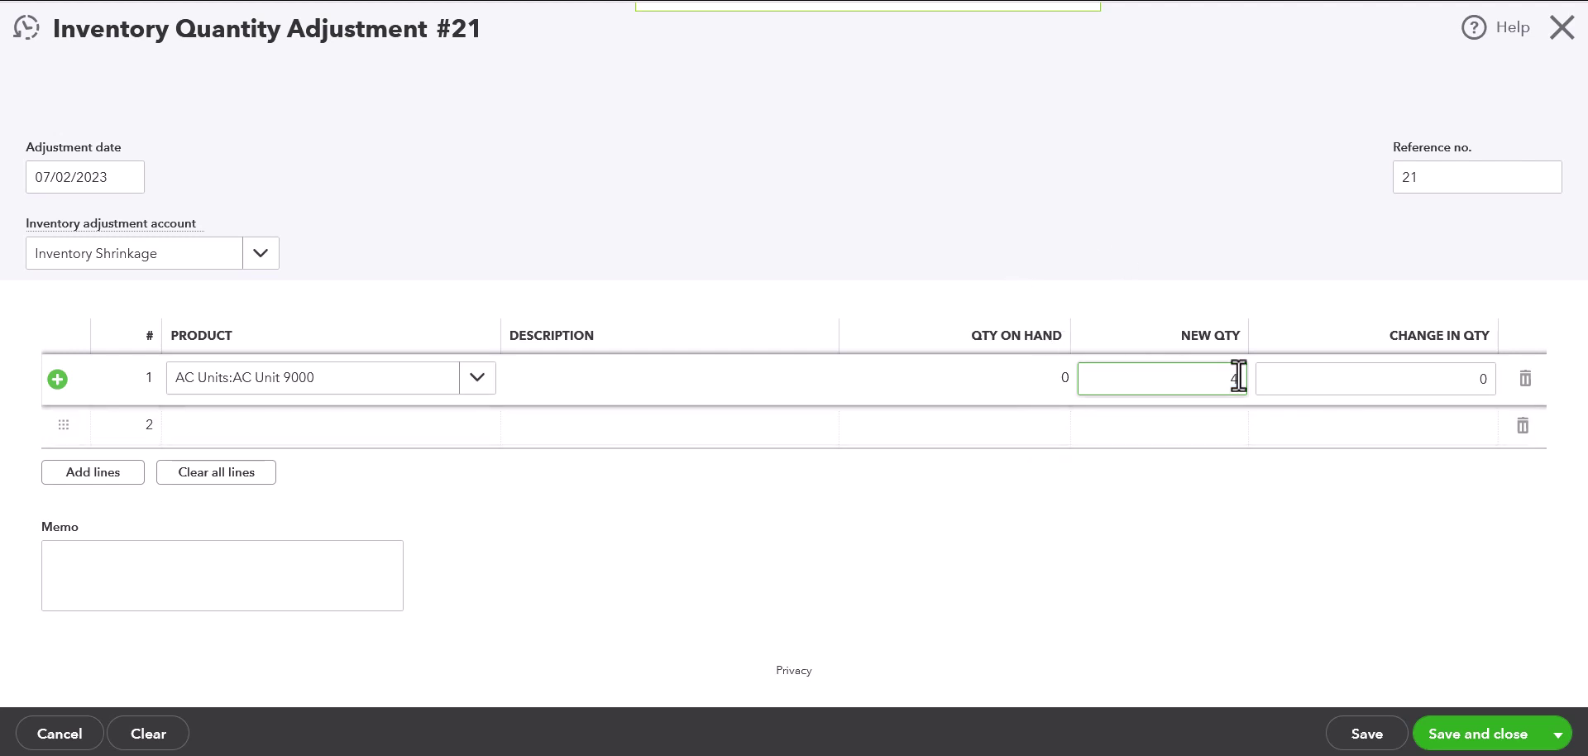
pyautogui.press('Tab')
pyautogui.press('Tab')
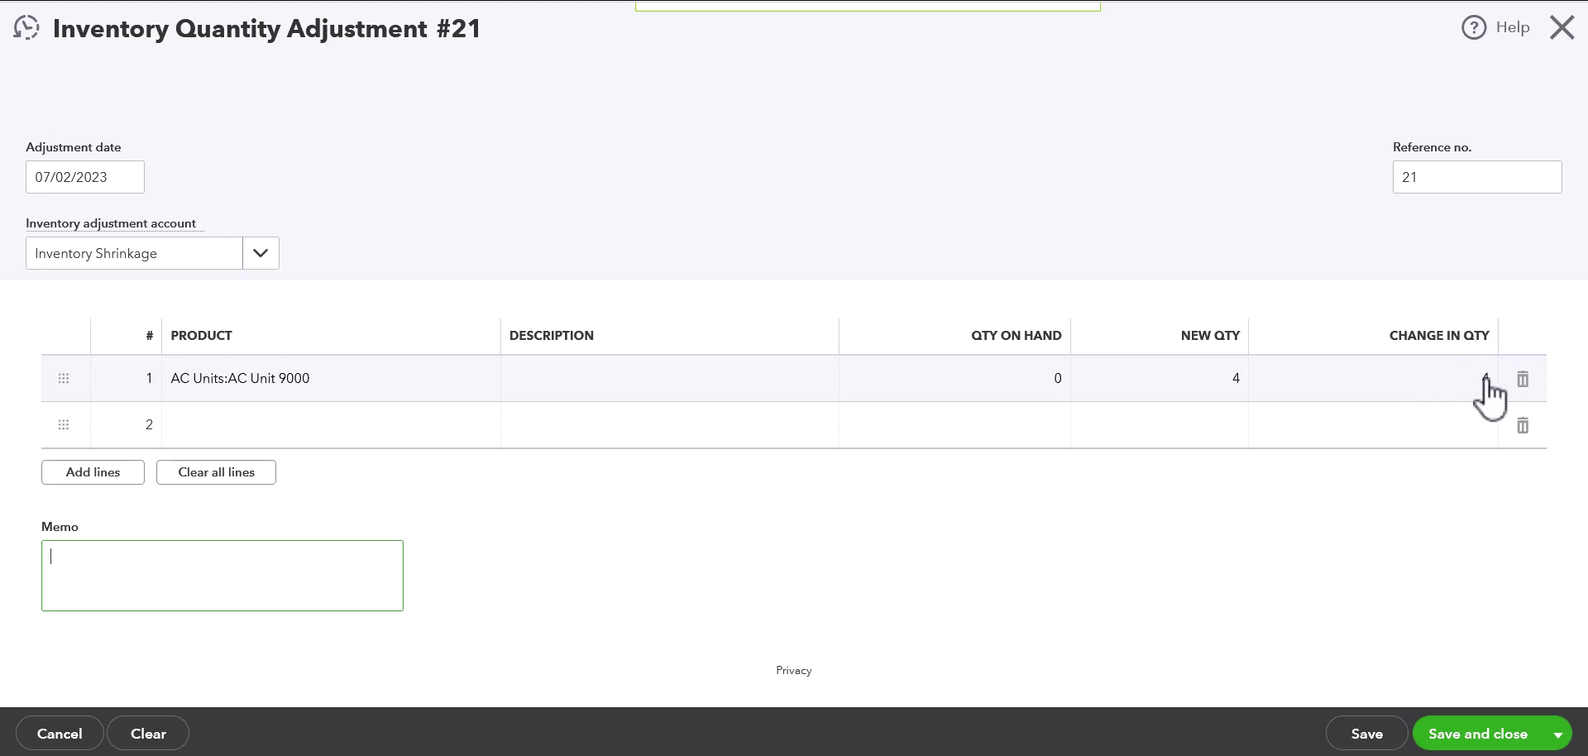
# - Add extra blank lines to the adjustment and delete them again until two lines remain
pyautogui.click(87, 476)
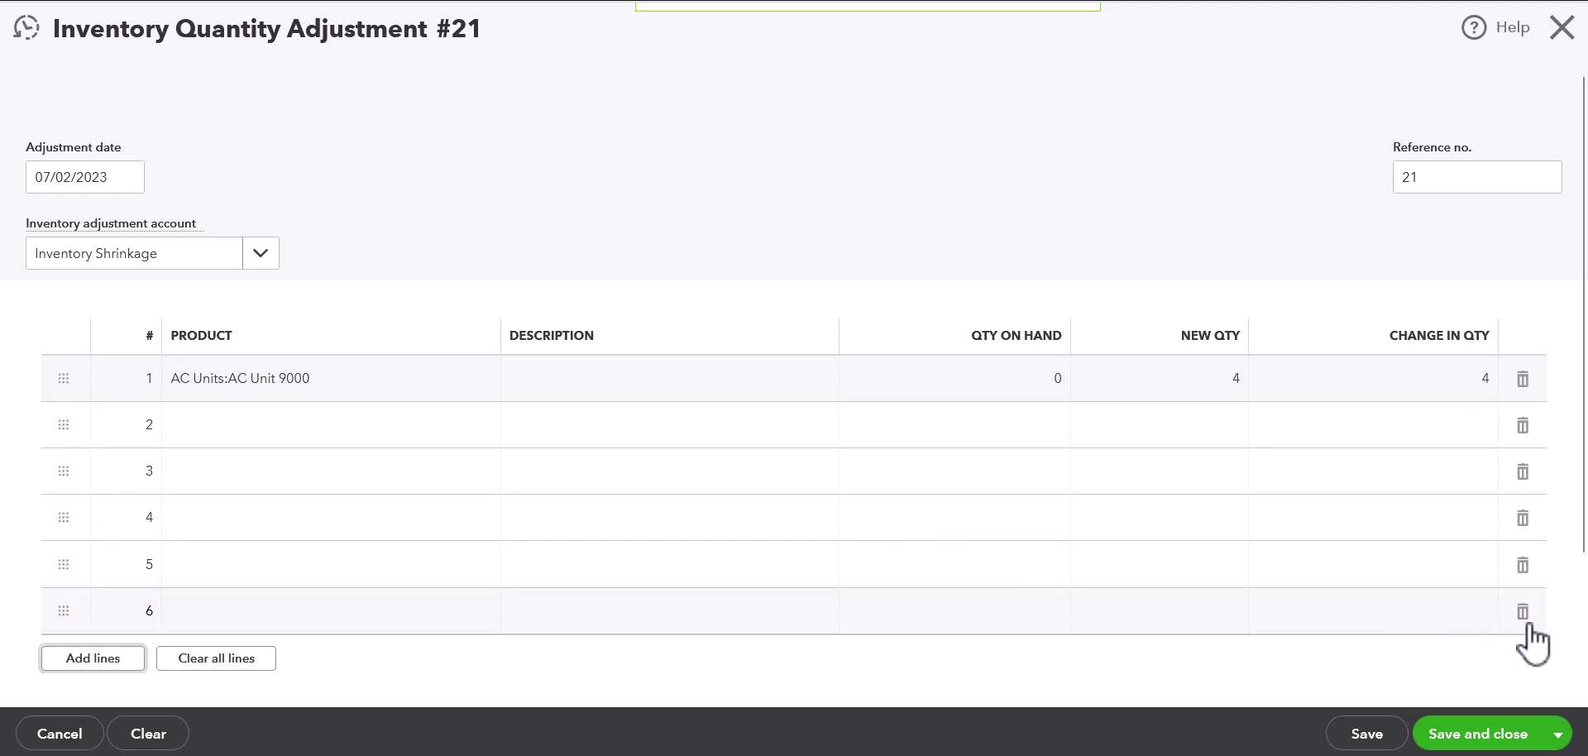
pyautogui.click(1523, 610)
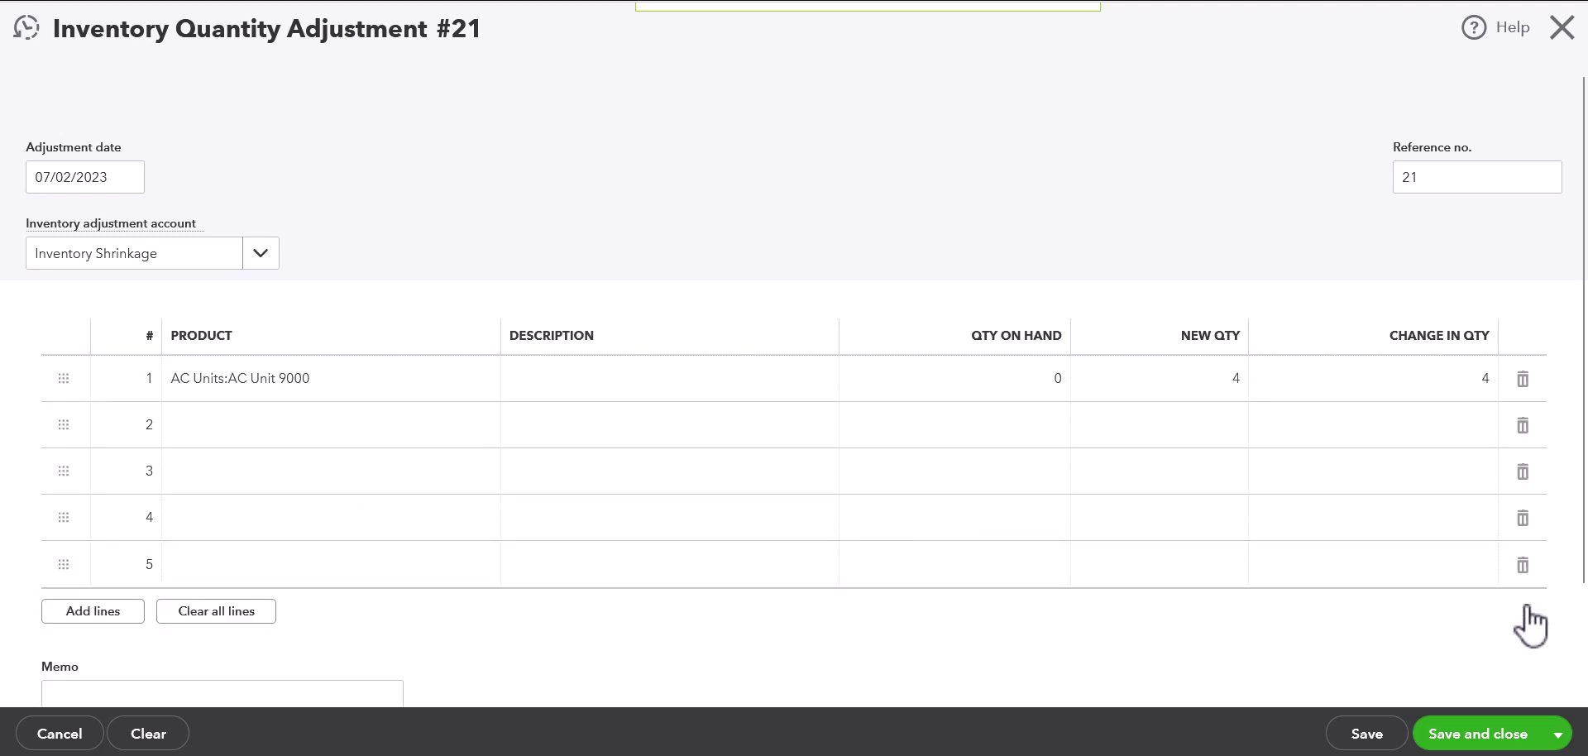
pyautogui.click(1523, 565)
pyautogui.click(1523, 519)
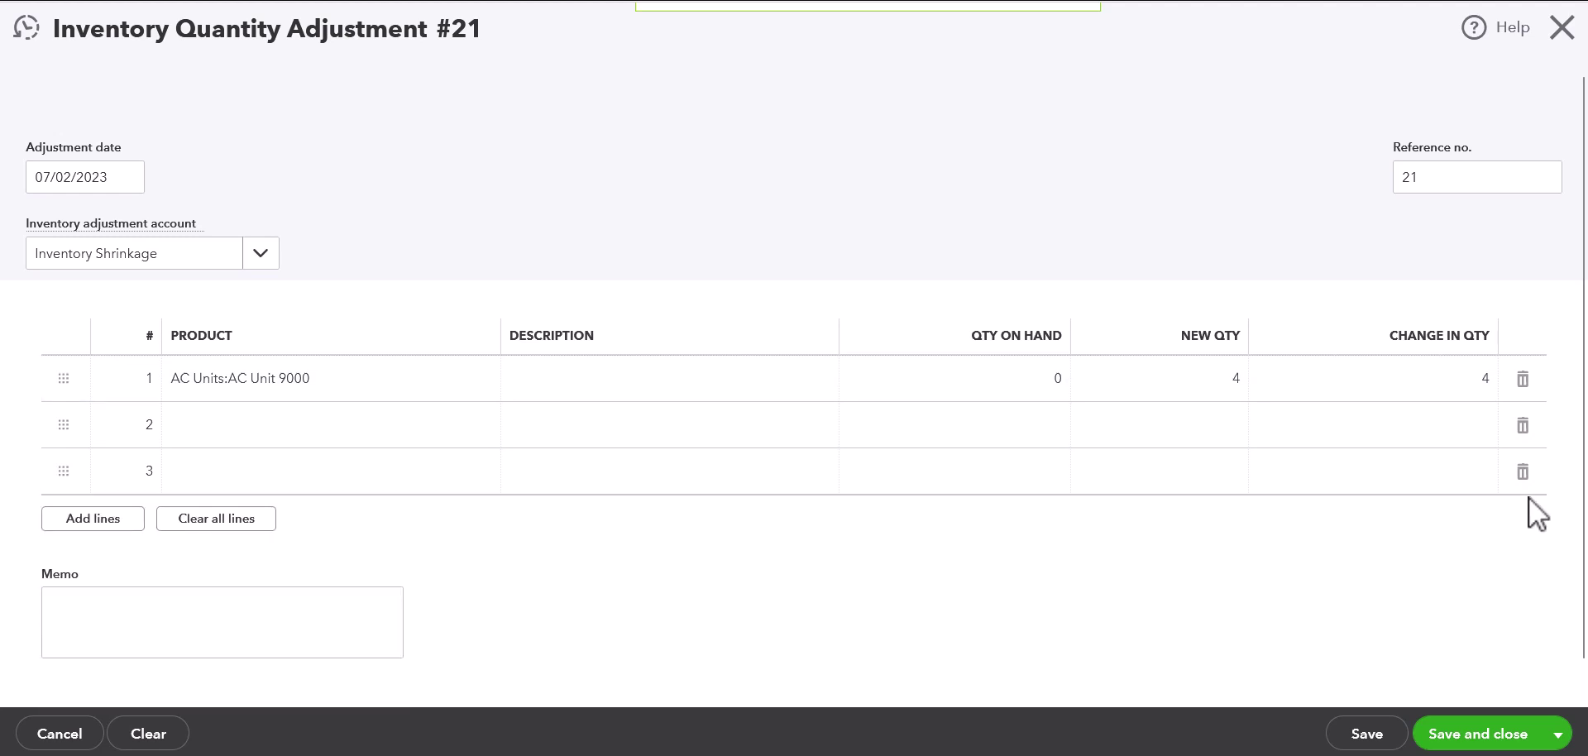
pyautogui.click(1522, 473)
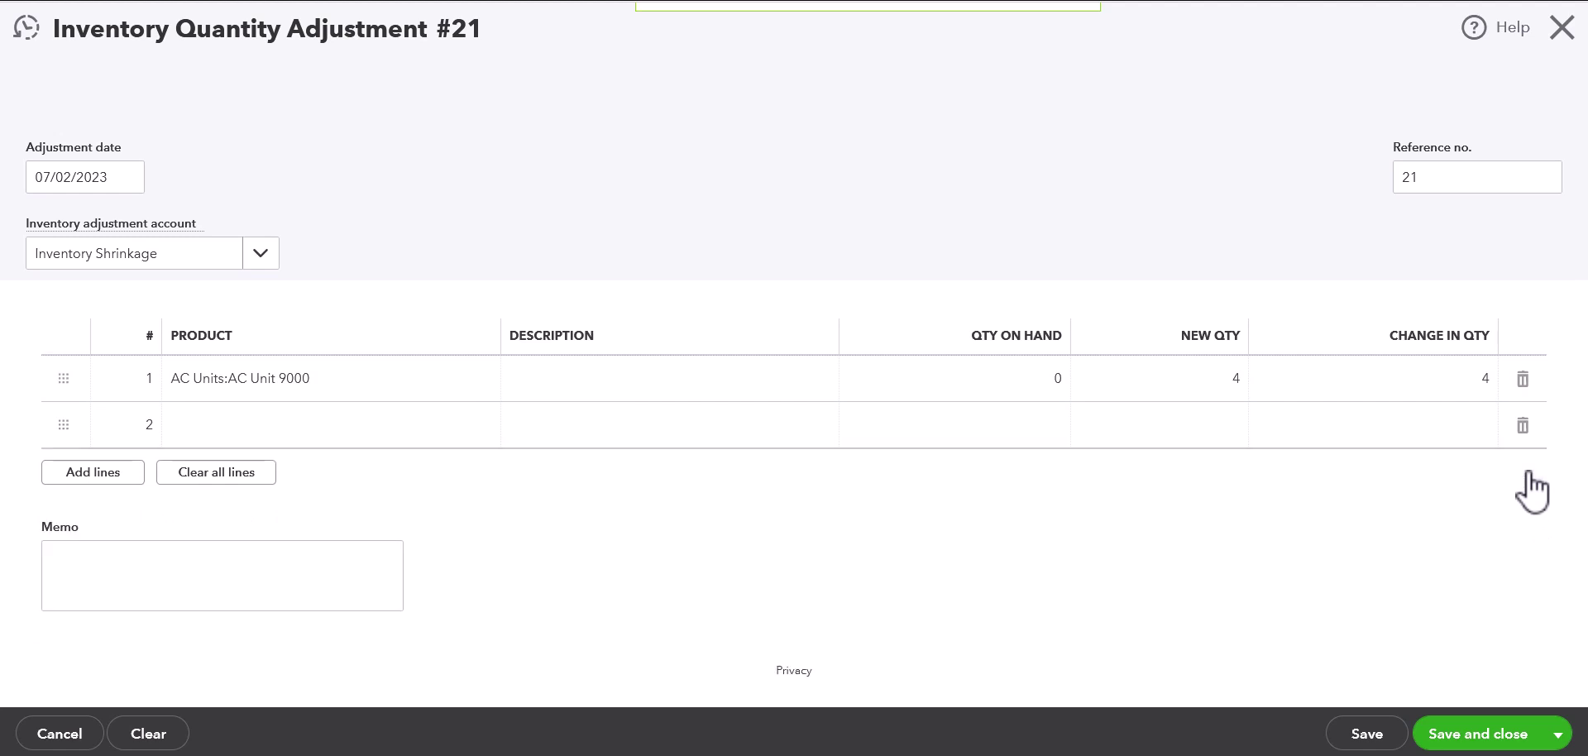
# - Enter the memo "made a mistake and made inactive" and save the quantity adjustment without closing it
pyautogui.click(1456, 176)
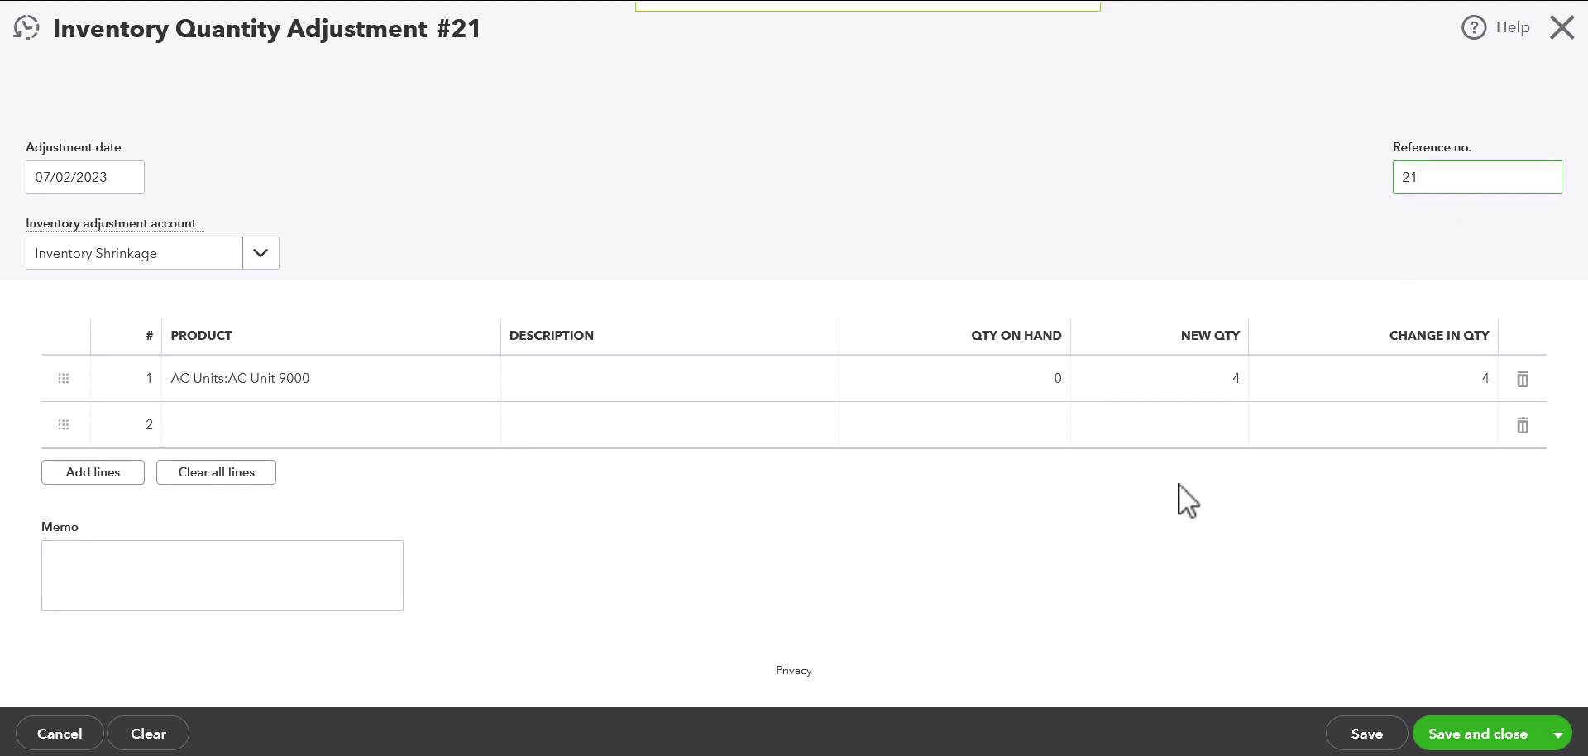
pyautogui.click(109, 585)
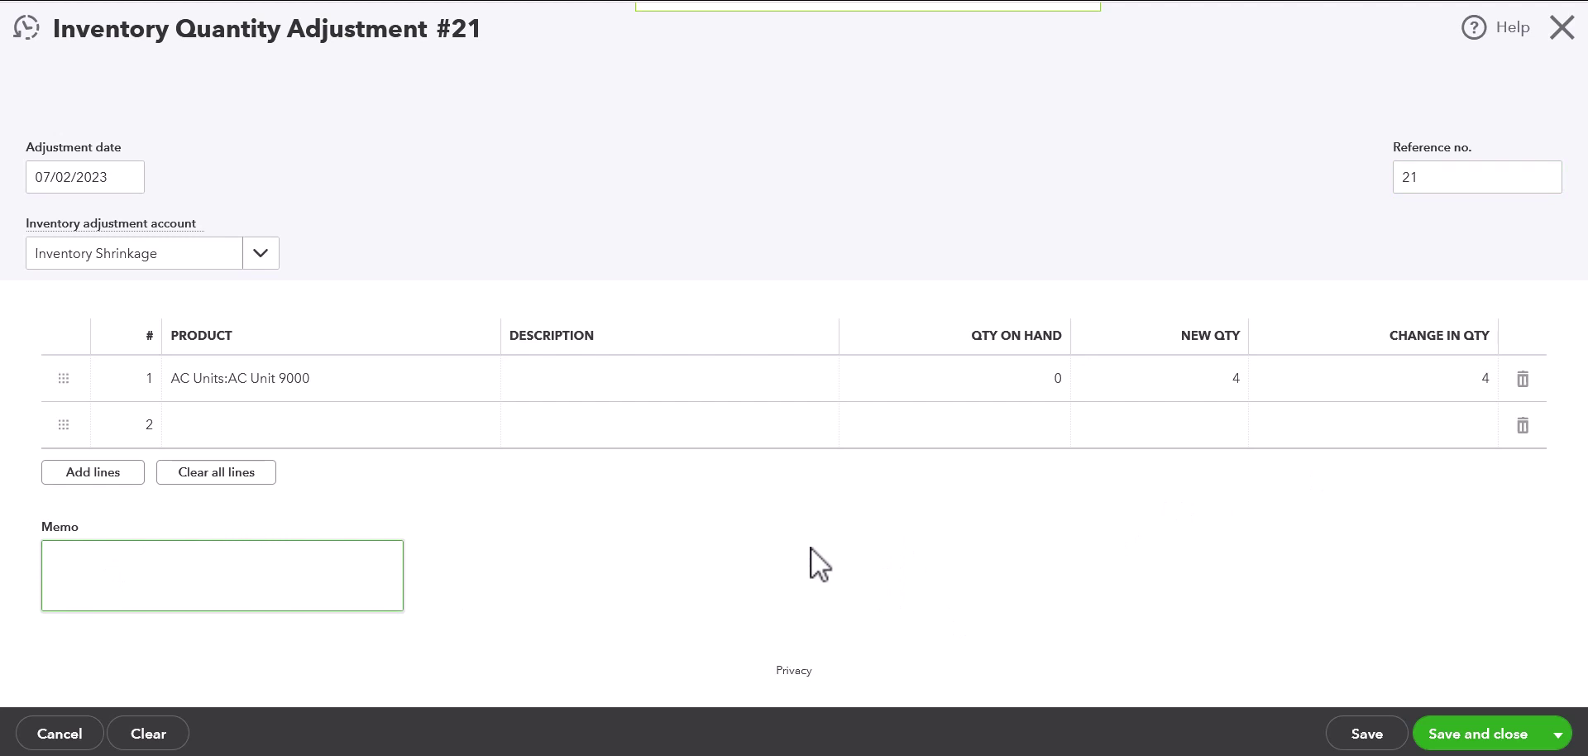
pyautogui.write('made a mistake and made i')
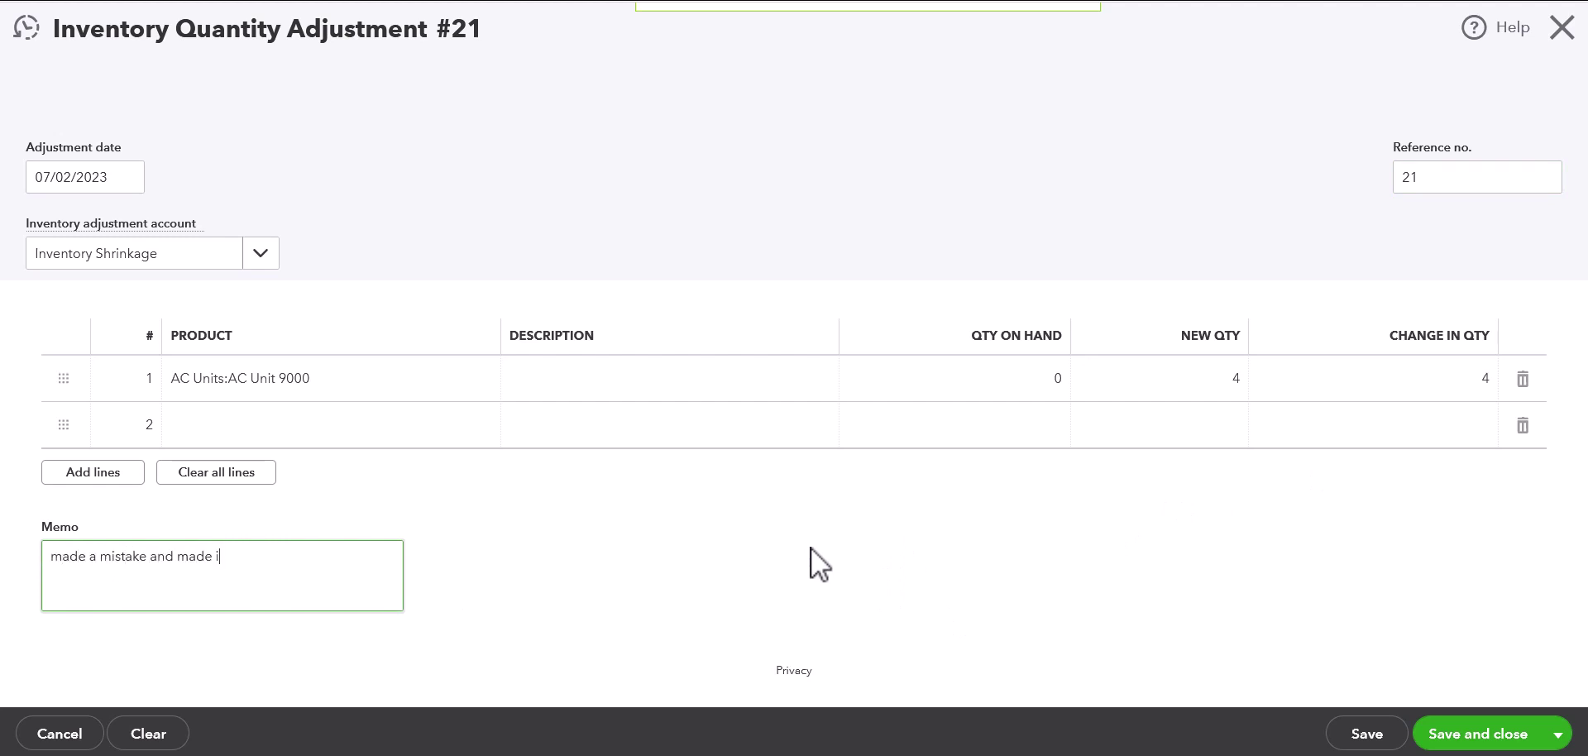
pyautogui.write('nact')
pyautogui.write('uve')
pyautogui.press('BackSpace')
pyautogui.press('BackSpace')
pyautogui.press('BackSpace')
pyautogui.write('ive')
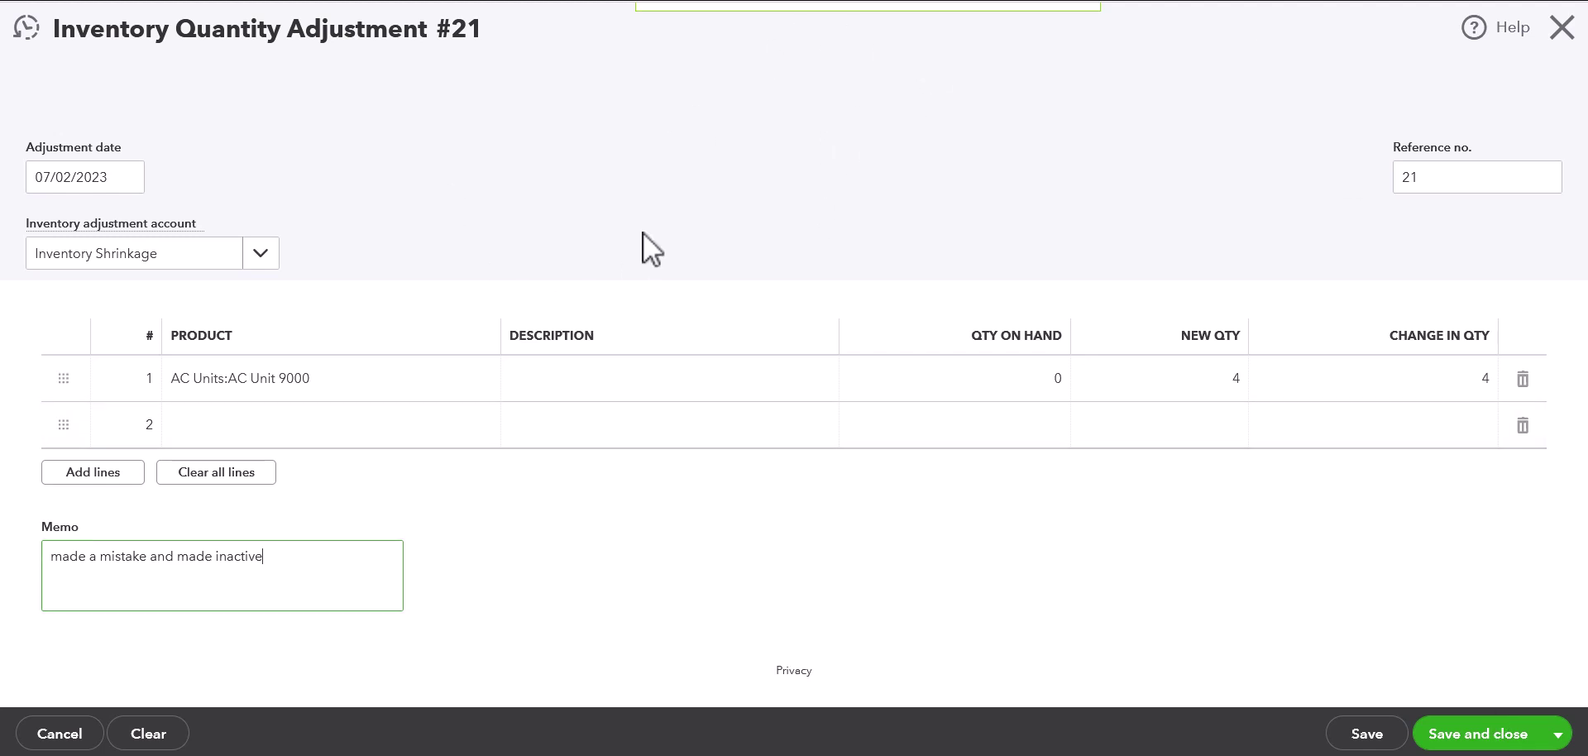
pyautogui.click(1364, 736)
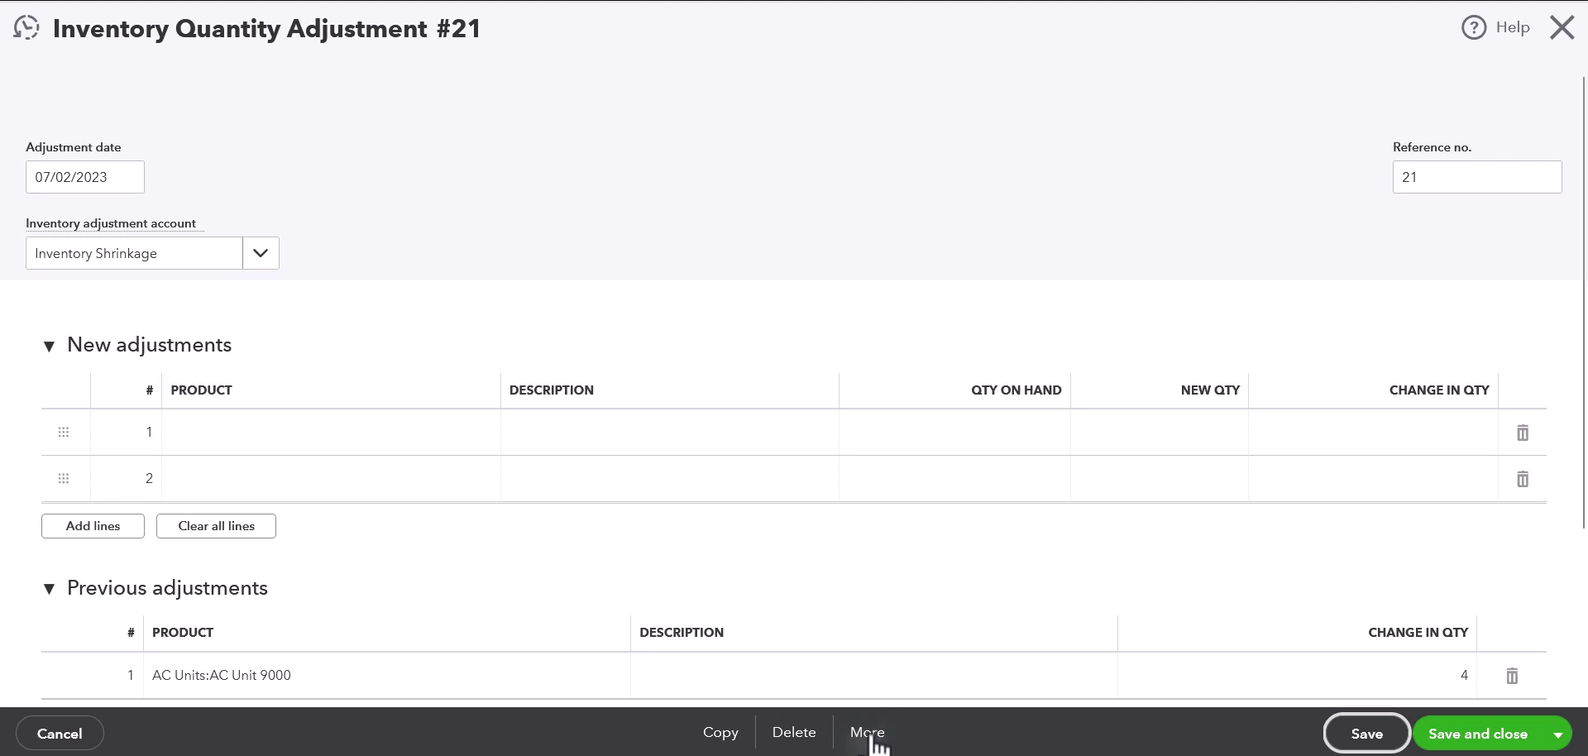
# - Open the transaction journal report for the saved quantity adjustment
pyautogui.click(870, 734)
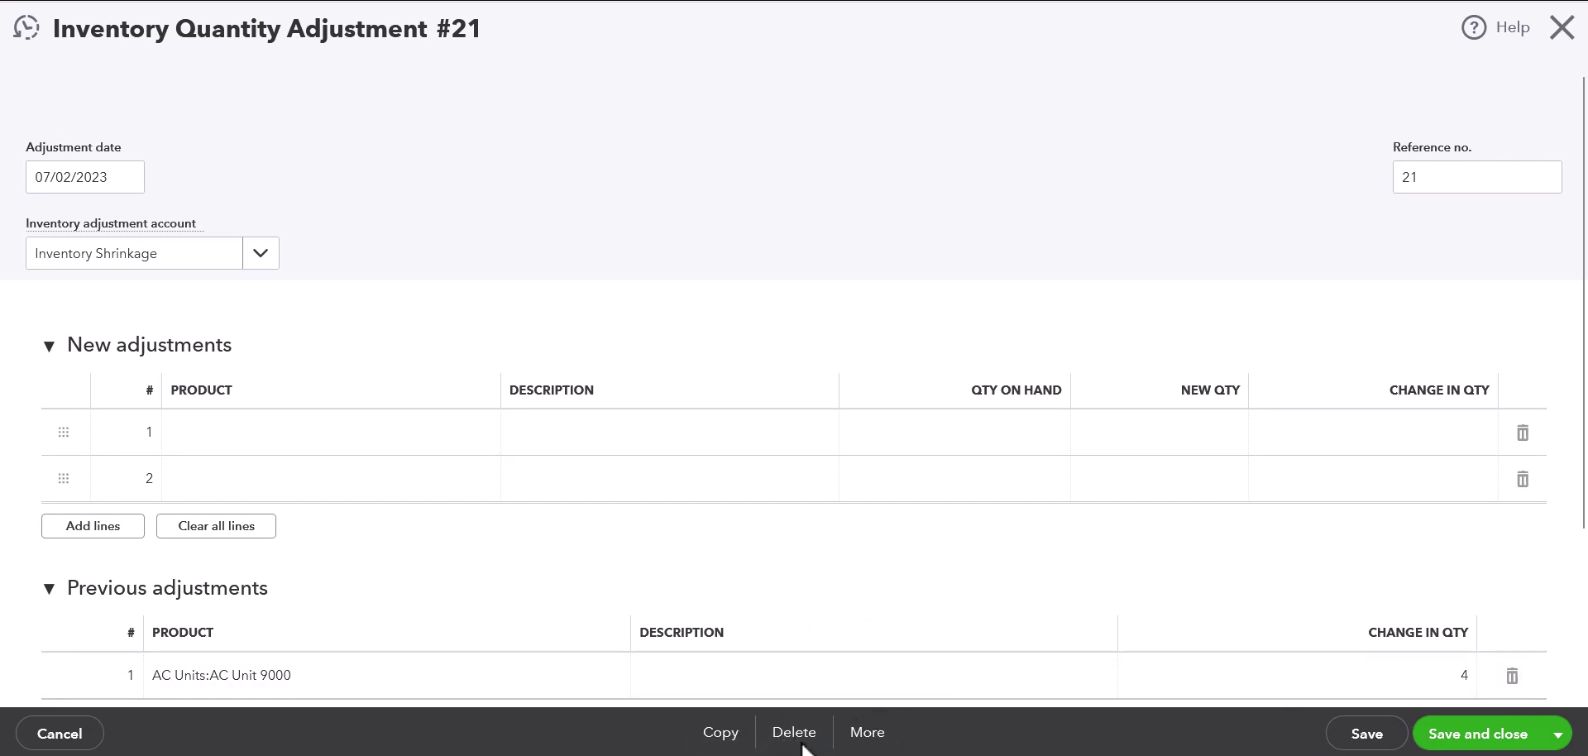
pyautogui.click(866, 732)
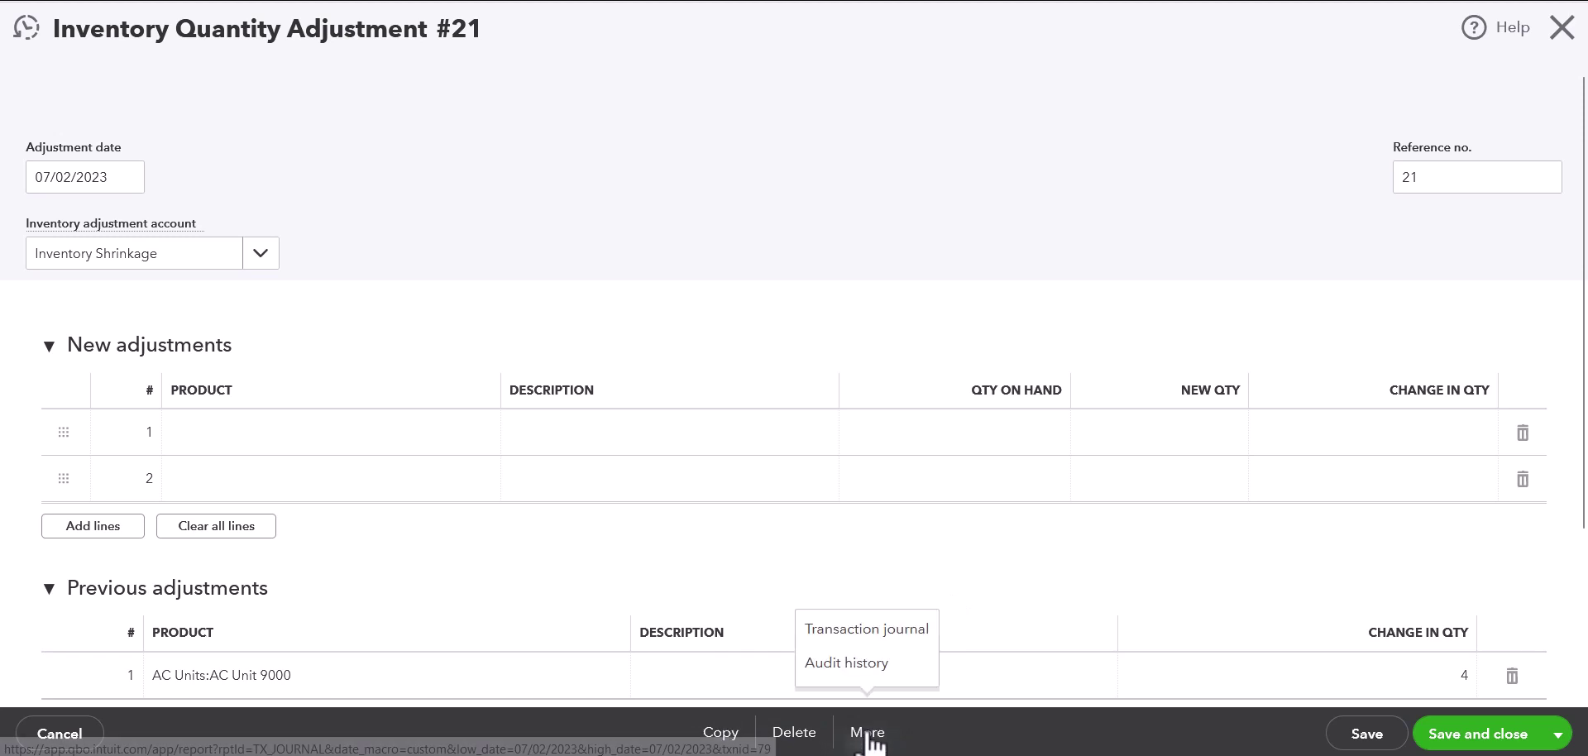
pyautogui.click(865, 633)
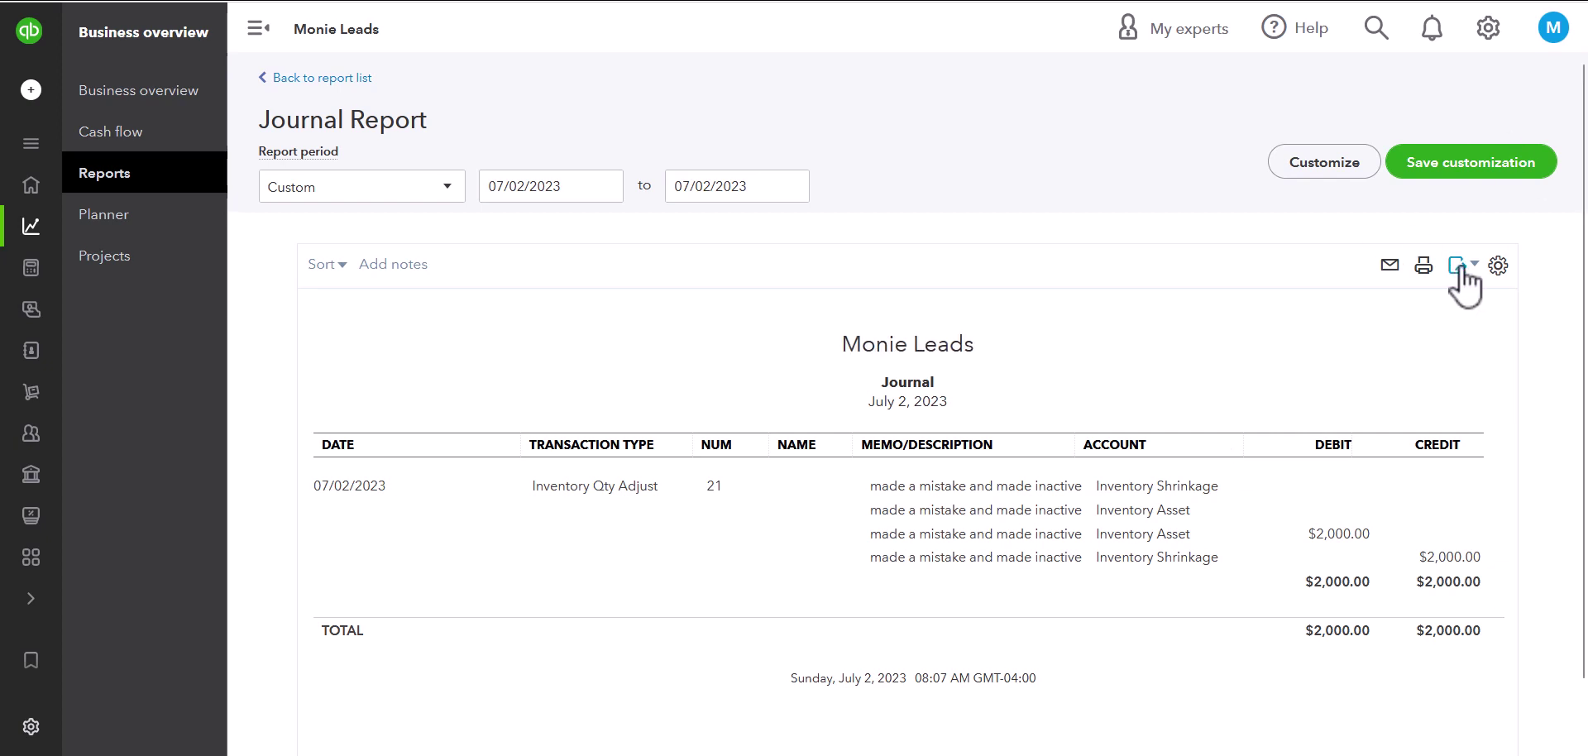
# - View the journal report's column selection and reordering options, and close them without changes
pyautogui.click(1497, 266)
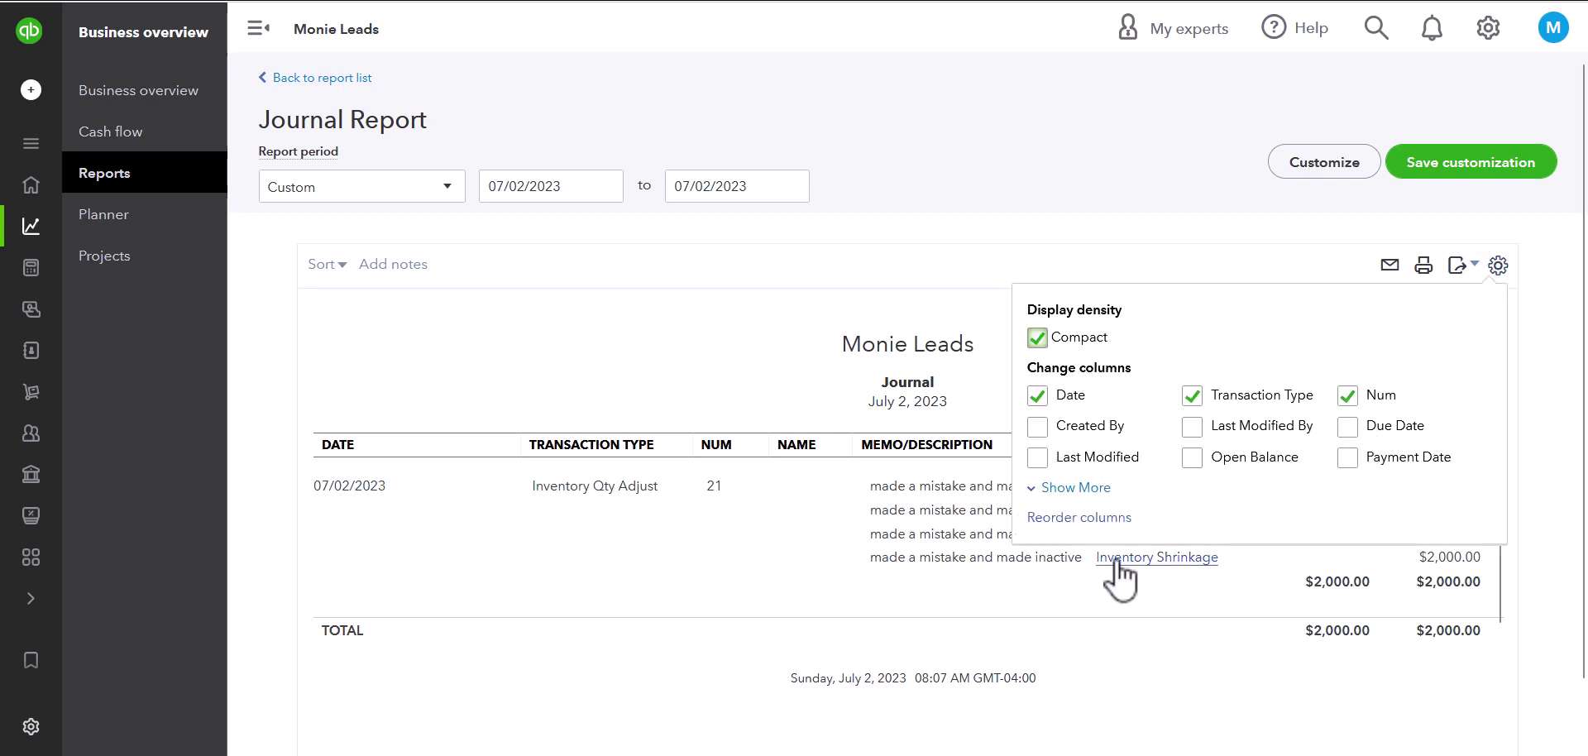
pyautogui.click(1061, 518)
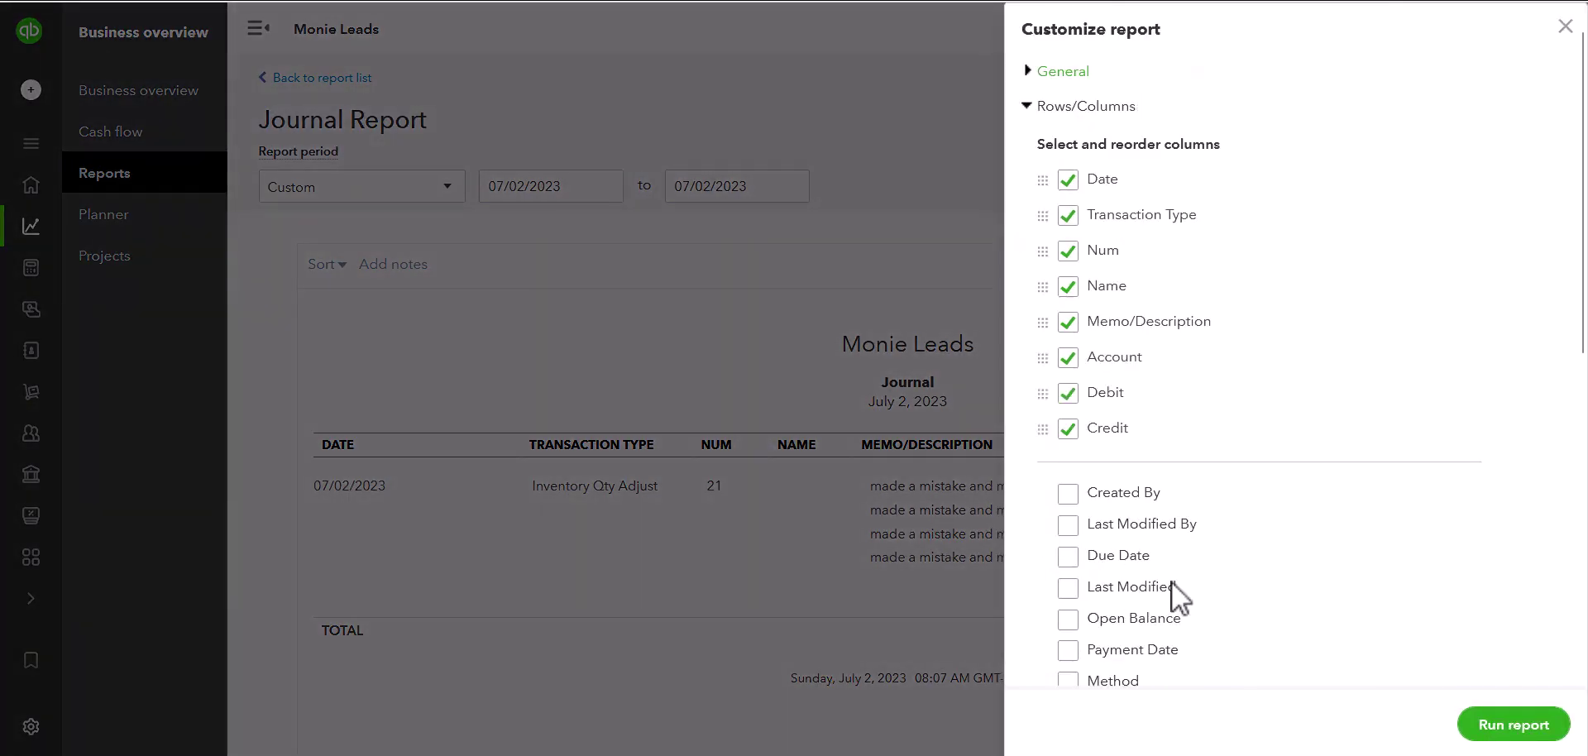
pyautogui.scroll(-7, 1204, 602)
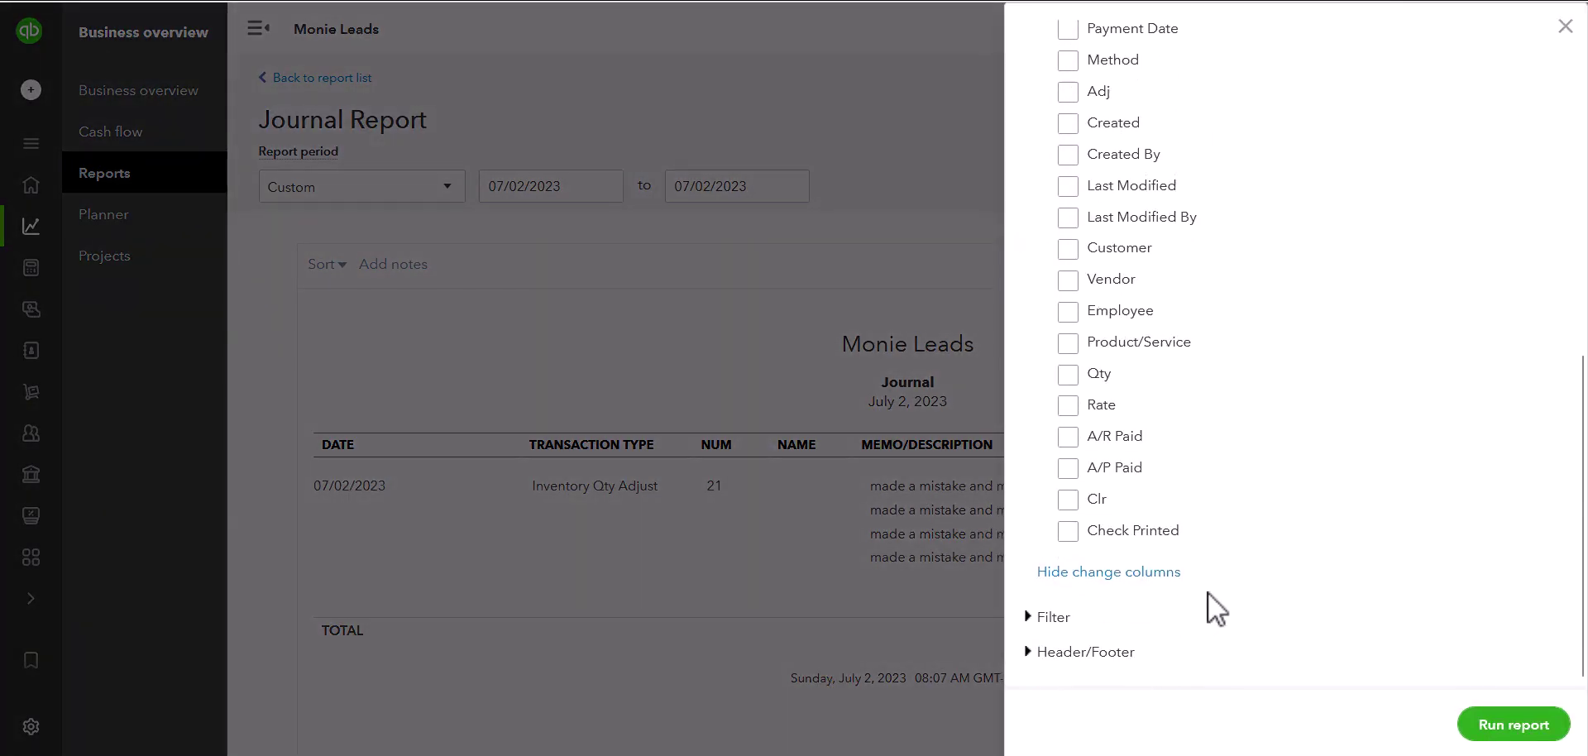
pyautogui.click(1567, 32)
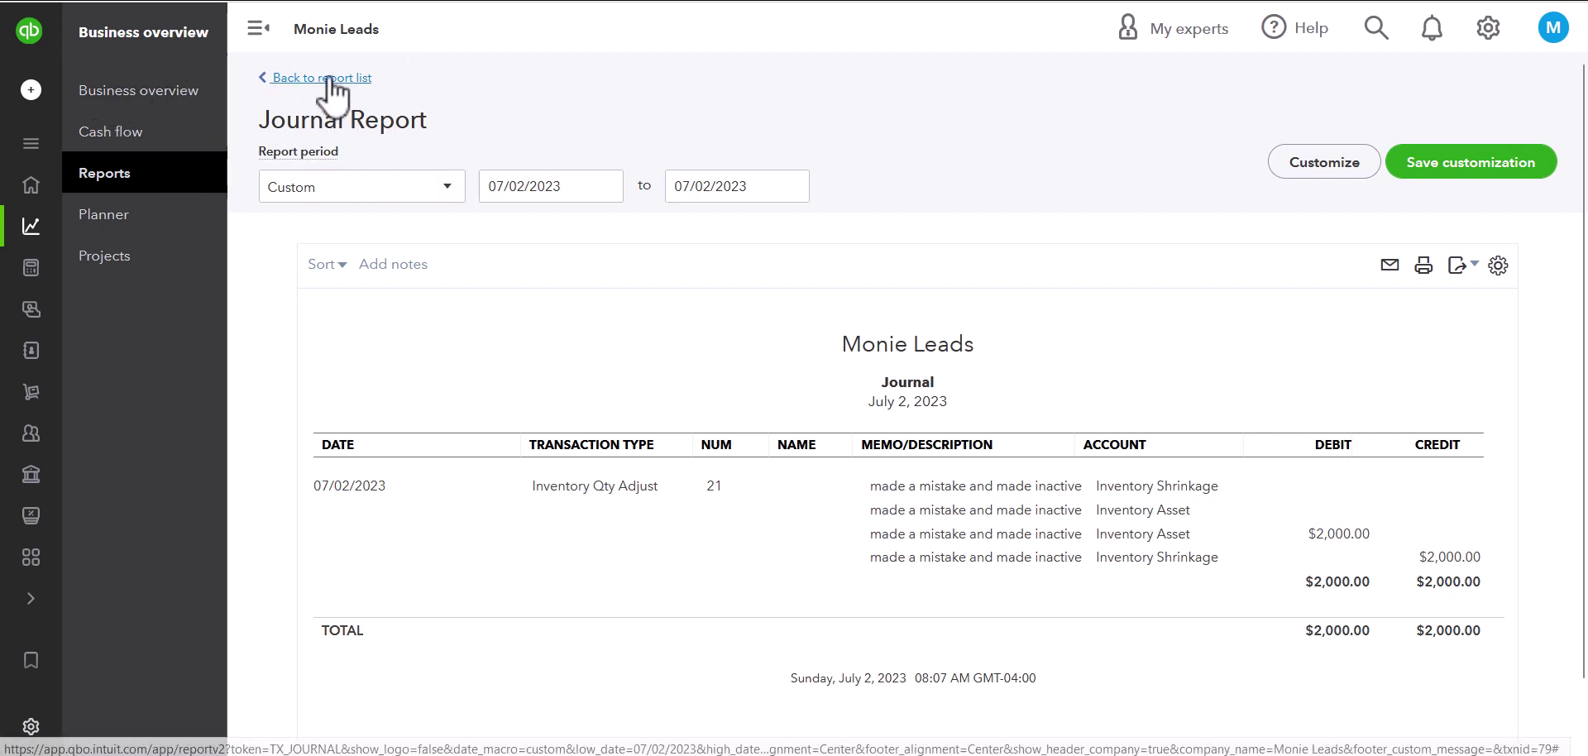
# - Return to the bookmarked products and services list and check the quantity on hand of AC Unit 9000 and the stock summary
pyautogui.moveTo(82, 256)
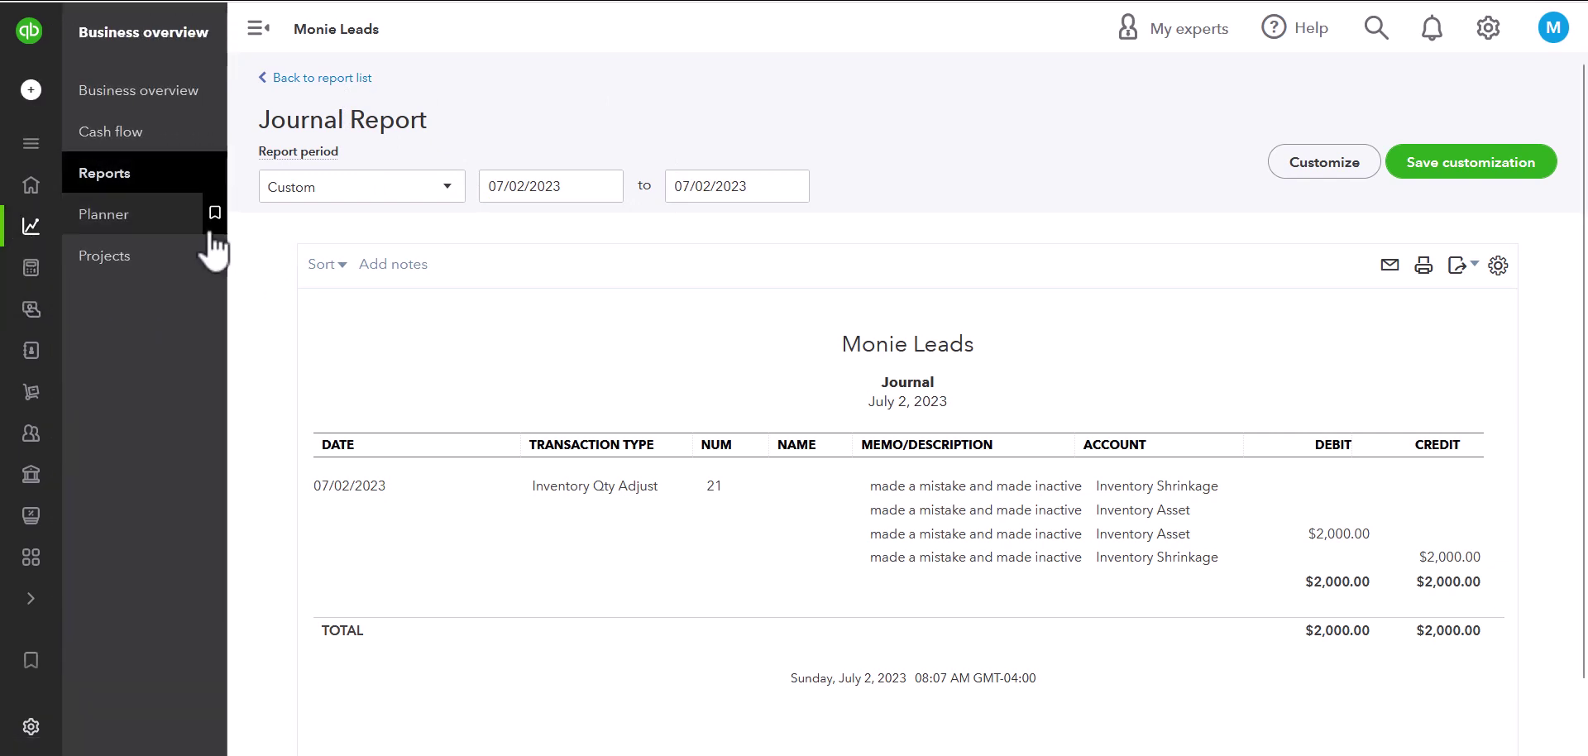
pyautogui.scroll(-2, 35, 536)
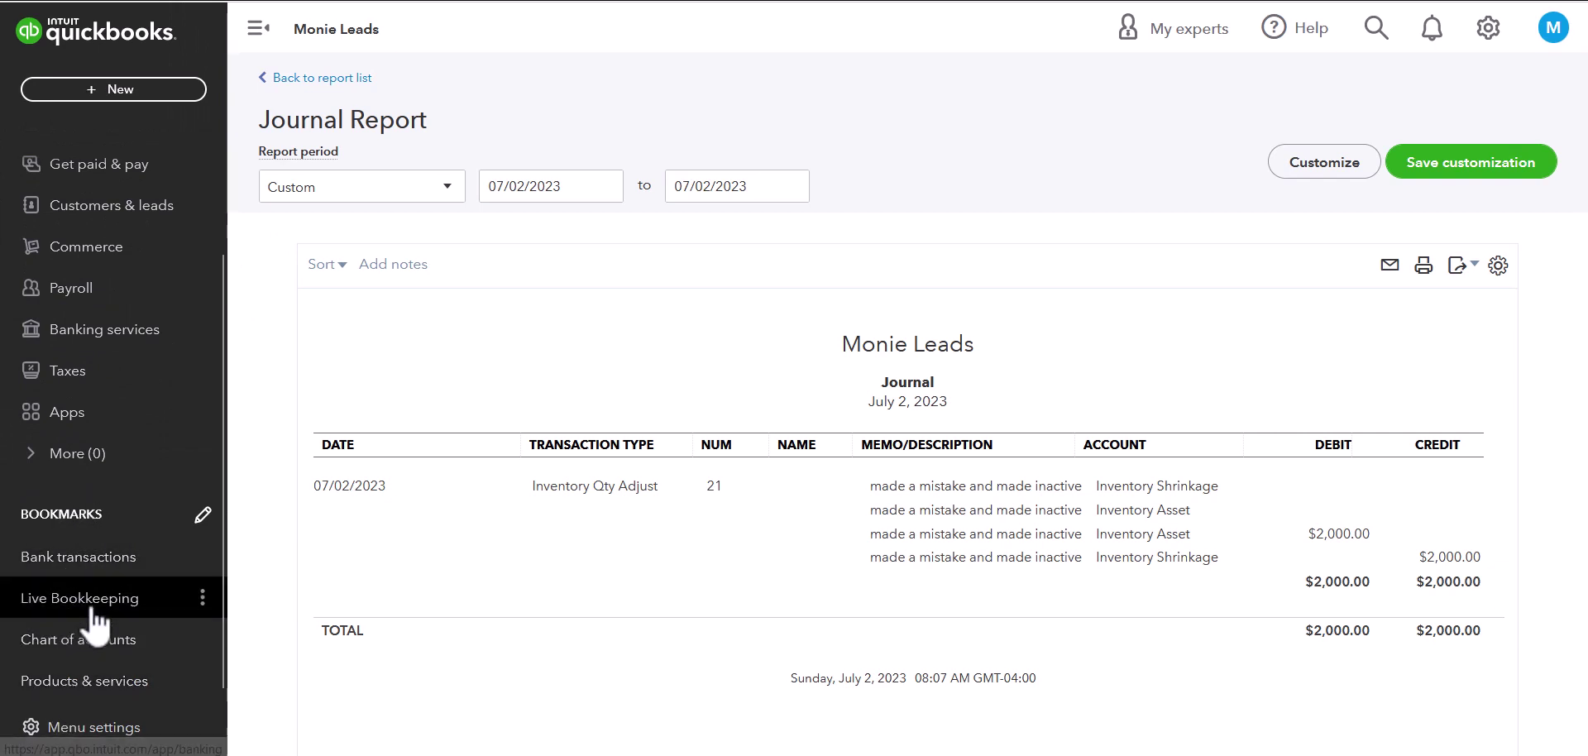
pyautogui.click(96, 683)
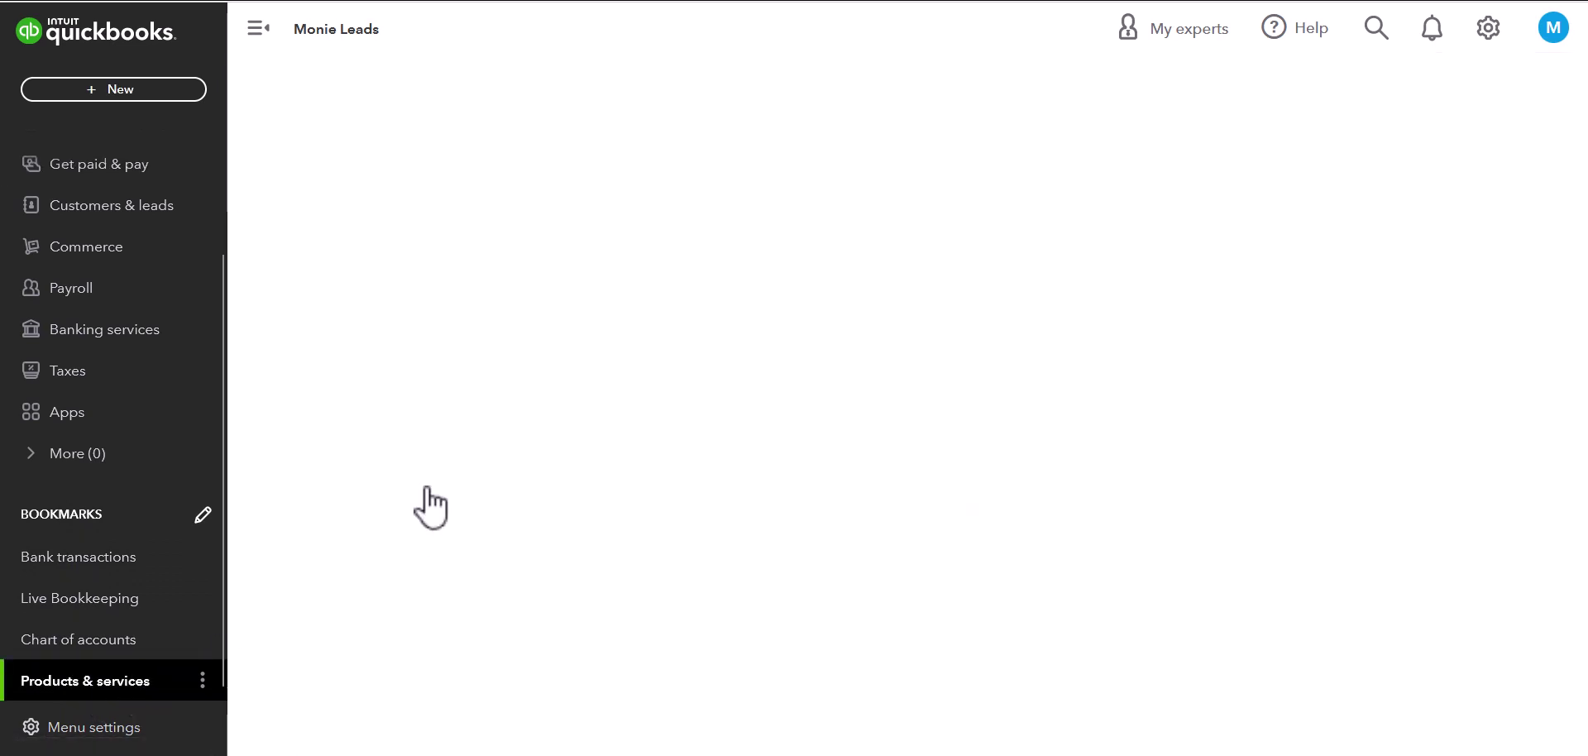
pyautogui.scroll(-5, 839, 324)
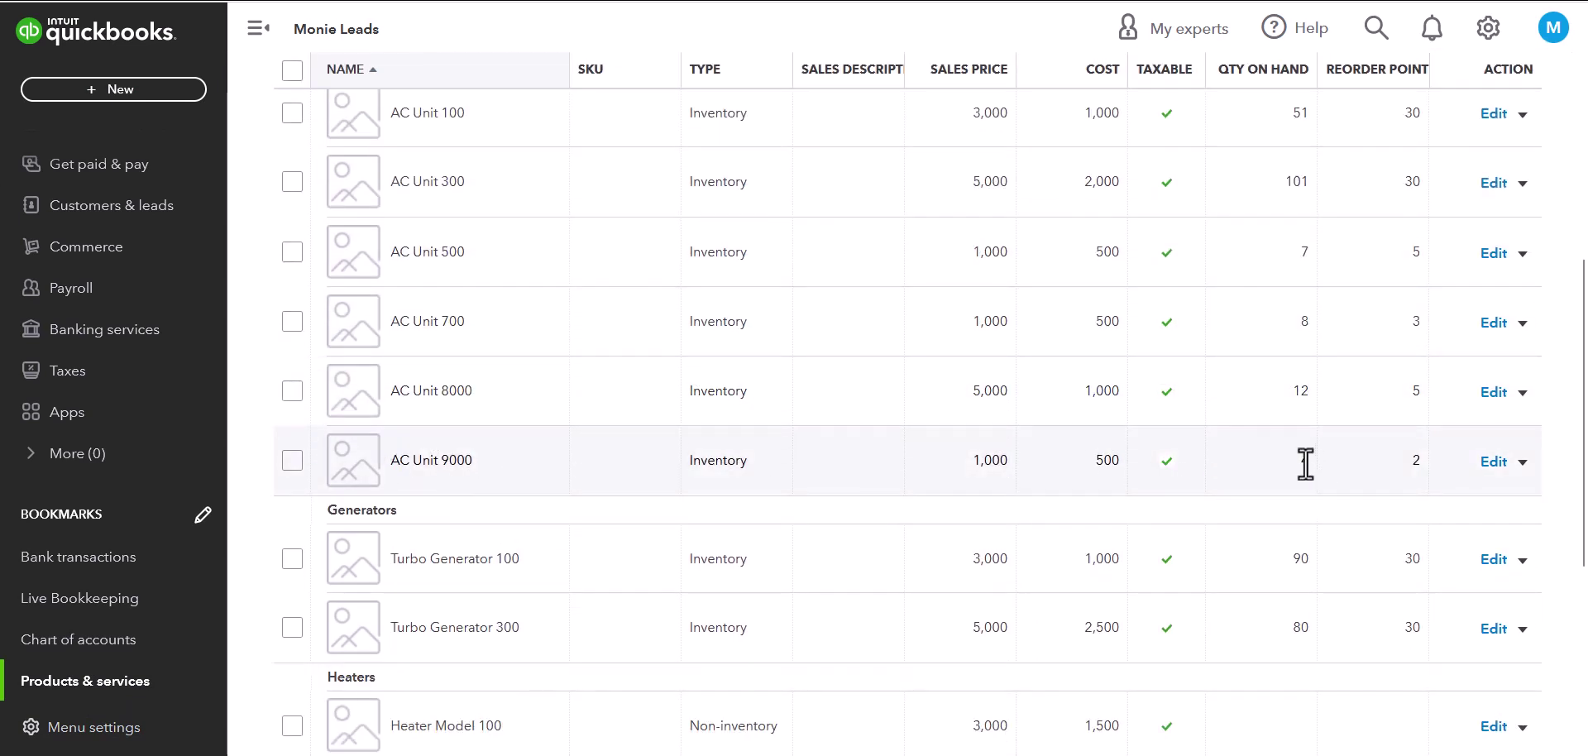
pyautogui.scroll(2, 1309, 463)
pyautogui.scroll(-2, 1280, 286)
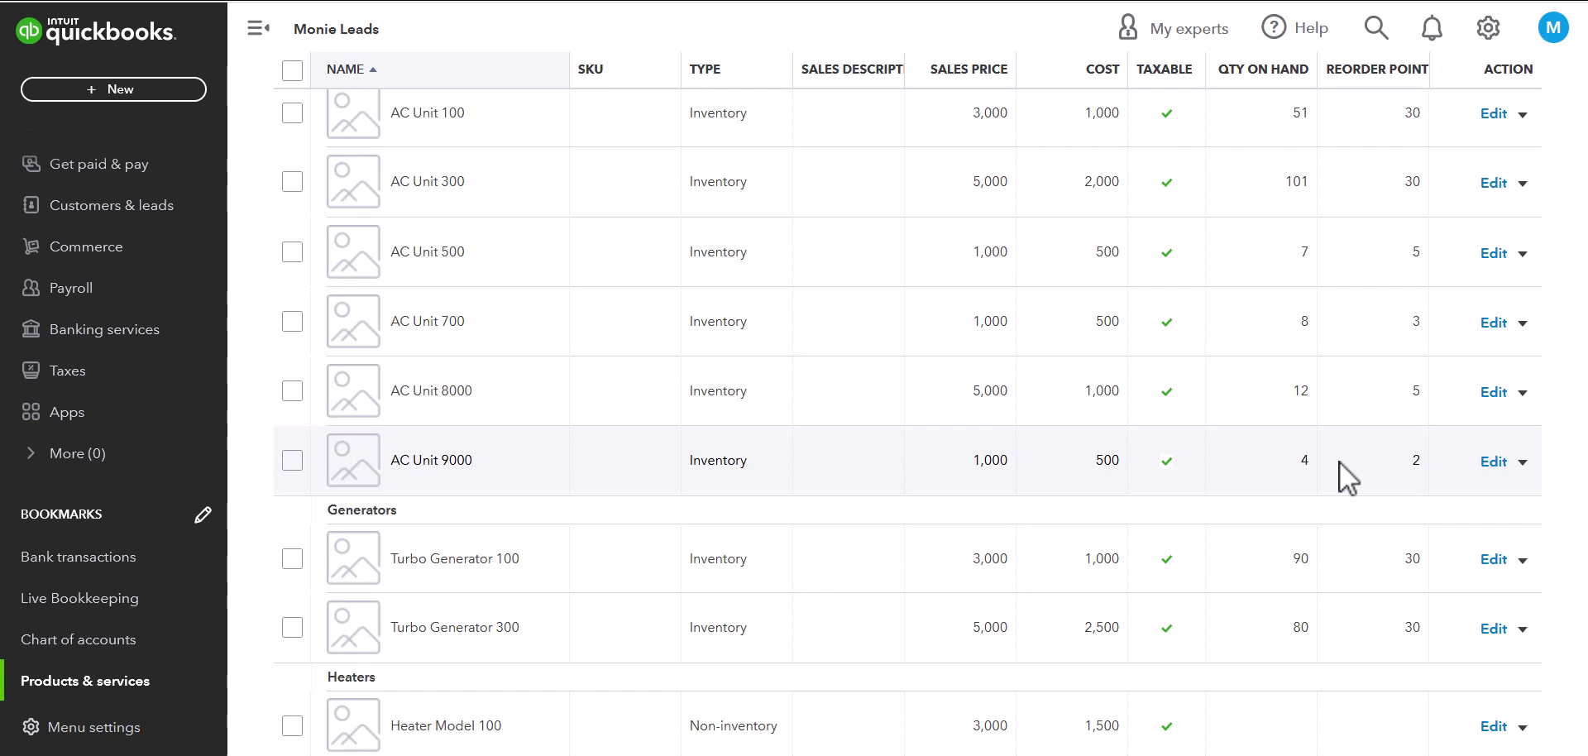
pyautogui.scroll(4, 1278, 459)
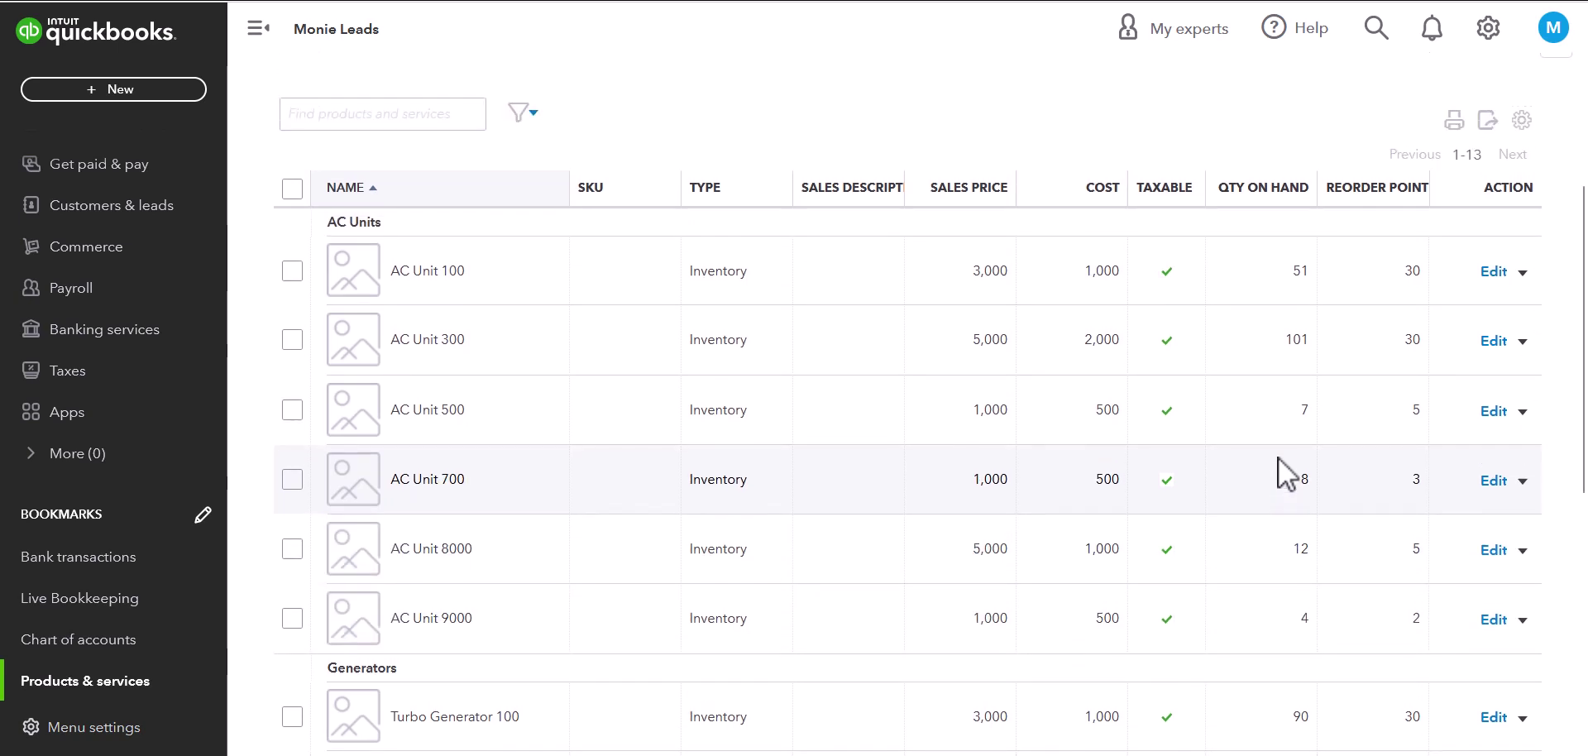
pyautogui.scroll(2, 1273, 453)
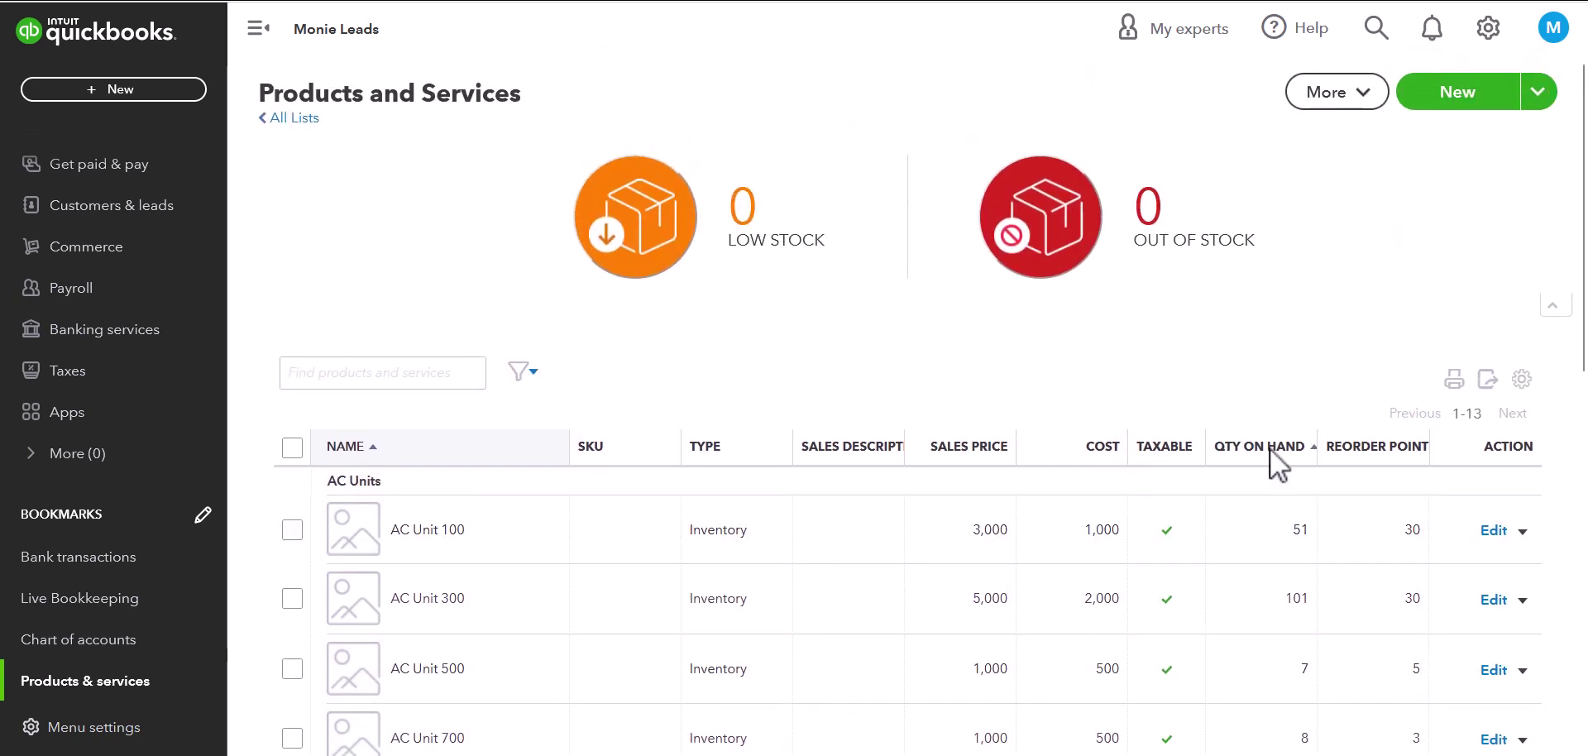